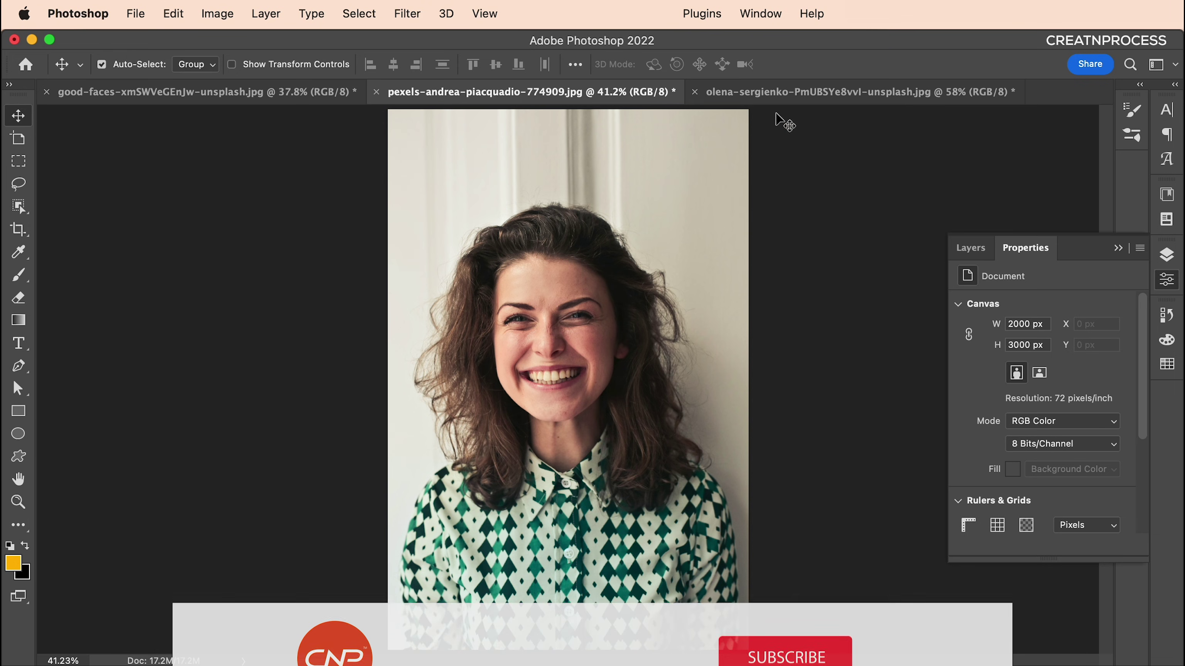
Look through the three open photos and examine the figure with raised legs up close.
{"action": "left_click", "coordinate": [810, 90]}
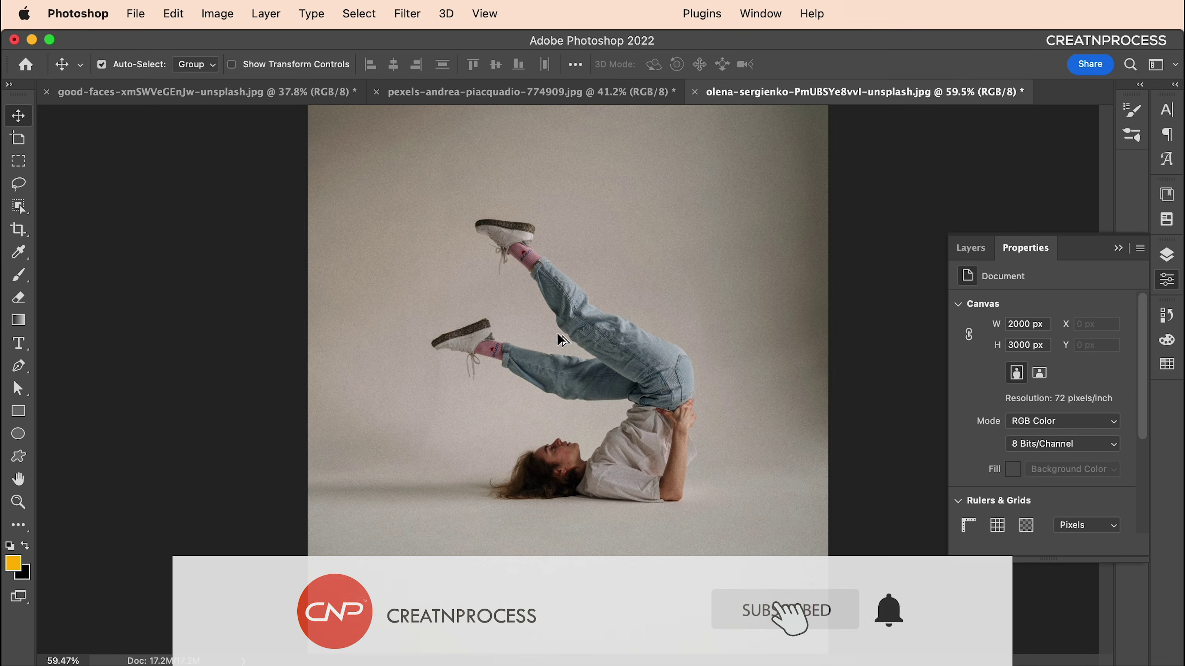
{"action": "left_click", "coordinate": [298, 92]}
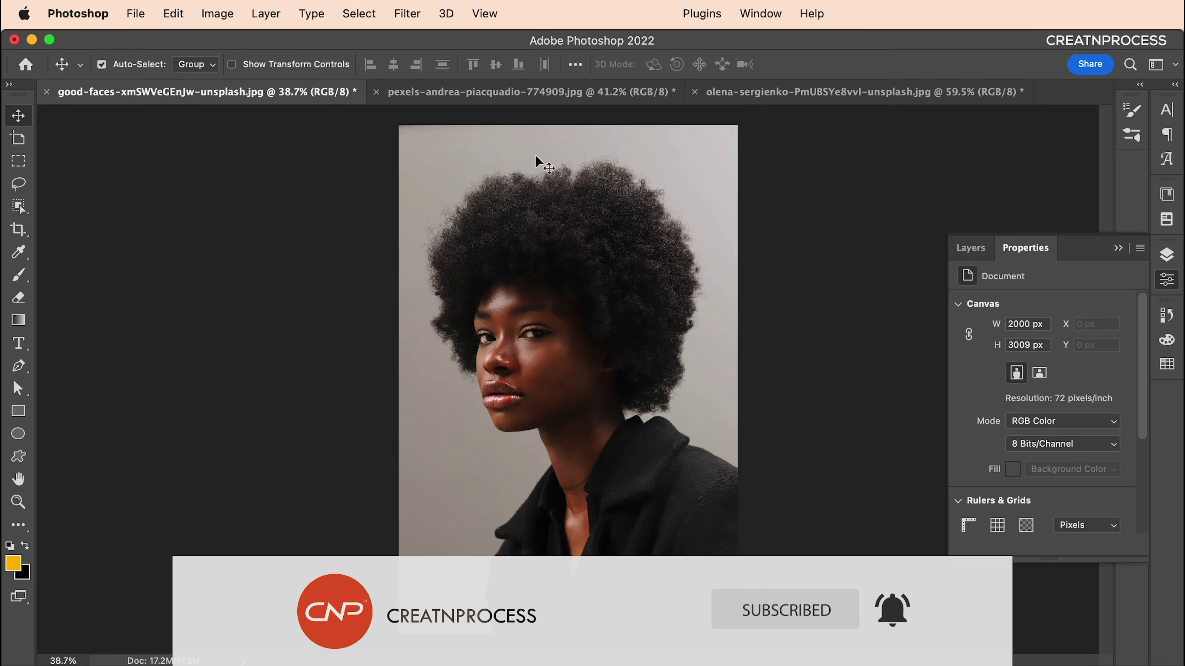
{"action": "left_click", "coordinate": [592, 91]}
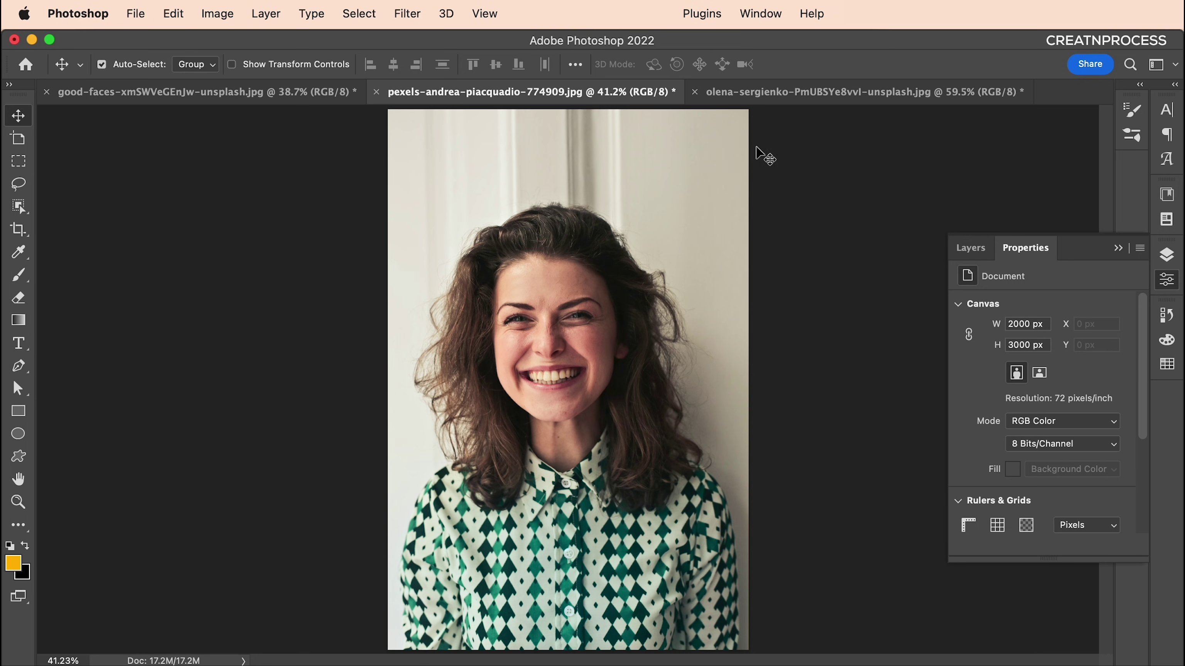
{"action": "left_click", "coordinate": [811, 91]}
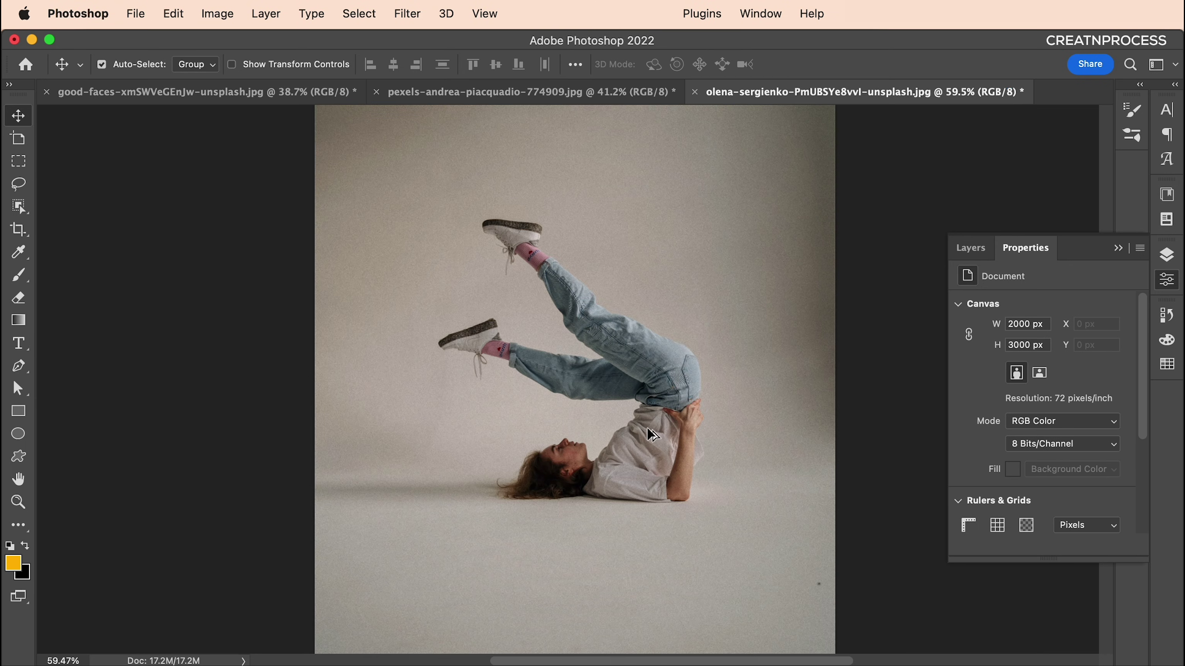
{"action": "left_click_drag", "start_coordinate": [654, 436], "coordinate": [623, 396]}
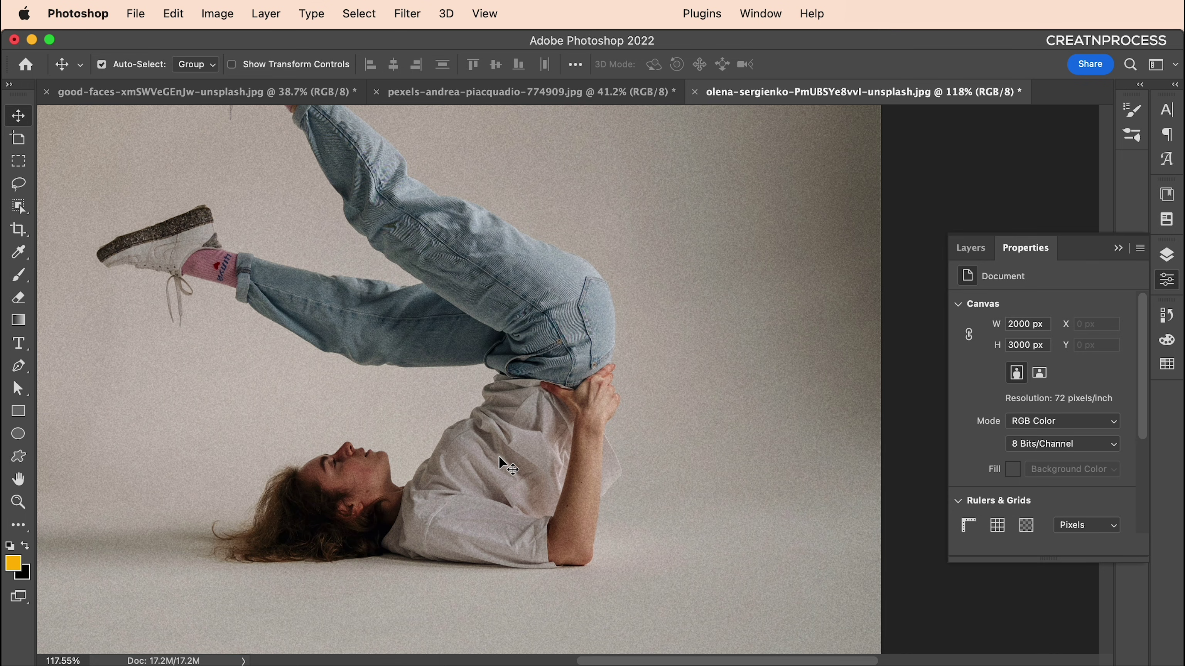
{"action": "scroll", "coordinate": [561, 424], "scroll_direction": "down", "scroll_amount": 3}
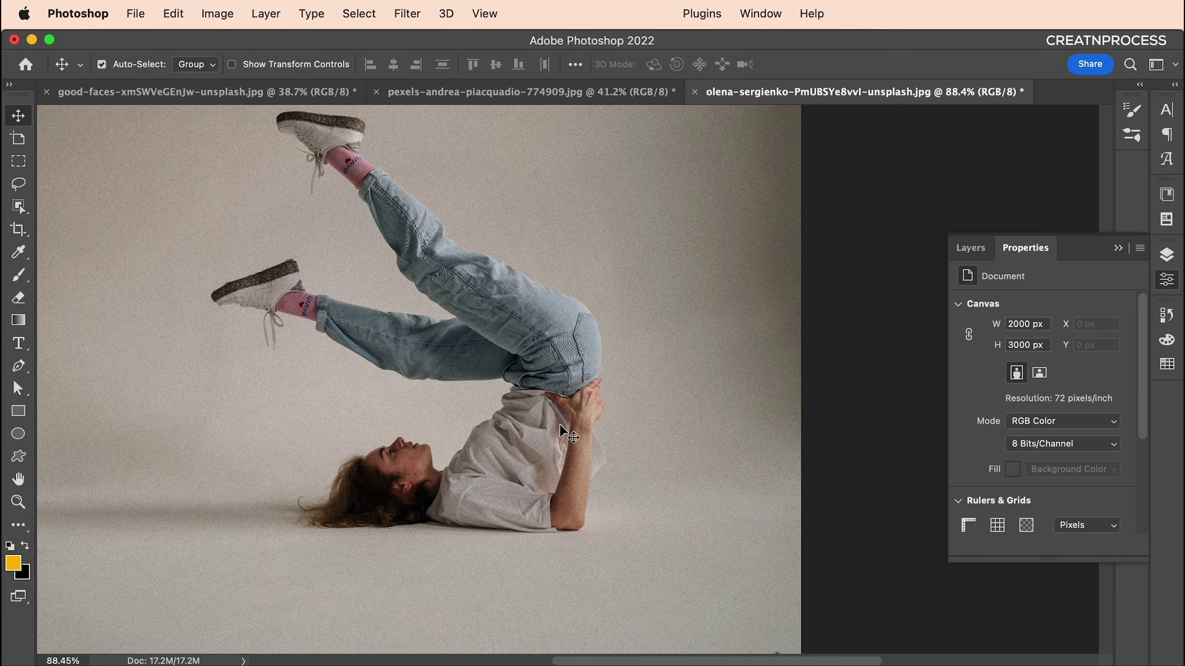
Unlock the Background layer of the good-faces portrait so it becomes a regular layer.
{"action": "left_click", "coordinate": [220, 89]}
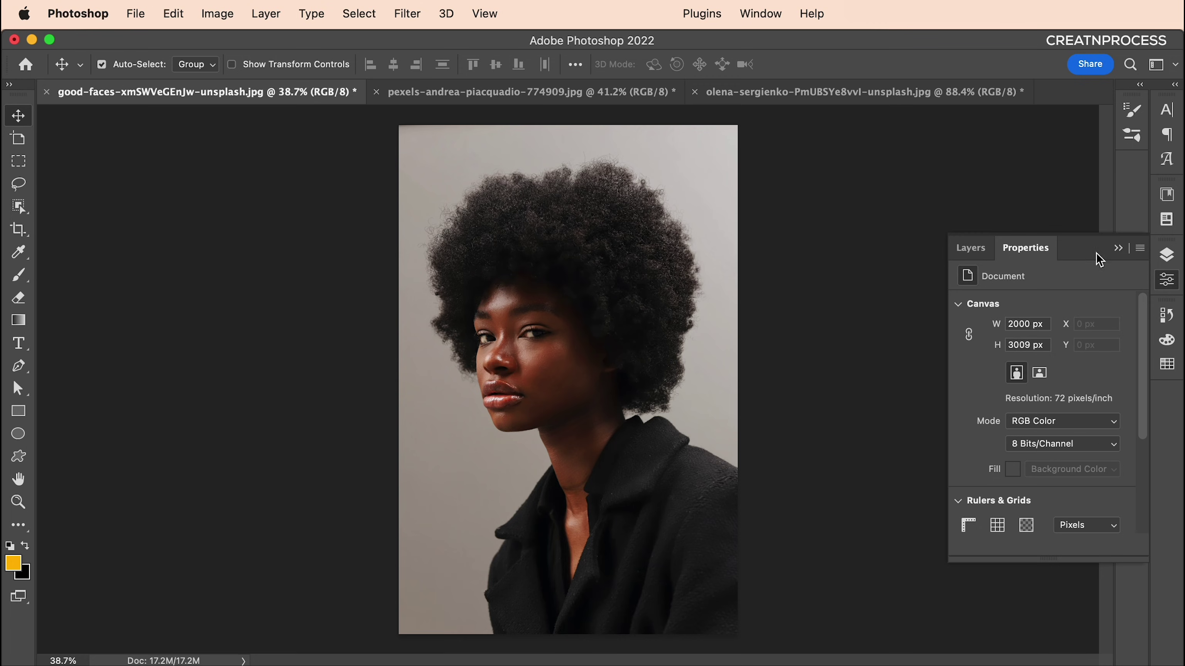
{"action": "left_click", "coordinate": [1166, 255]}
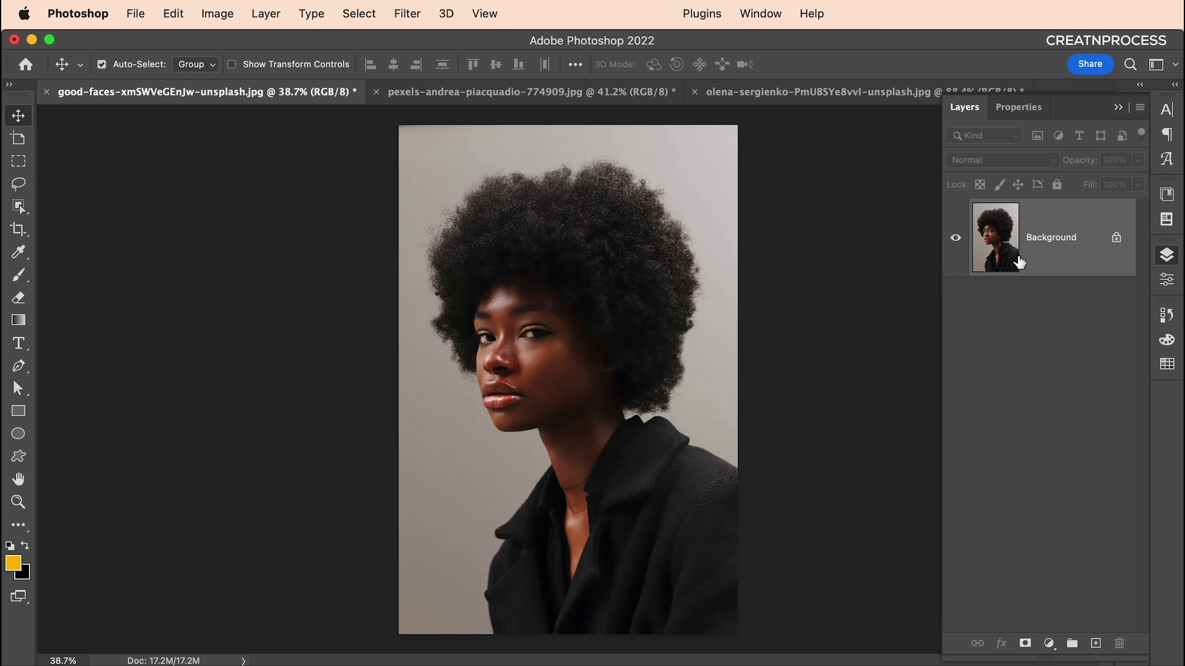
{"action": "left_click", "coordinate": [1116, 238]}
Cut out the woman with the Remove Background quick action.
{"action": "left_click", "coordinate": [1171, 286]}
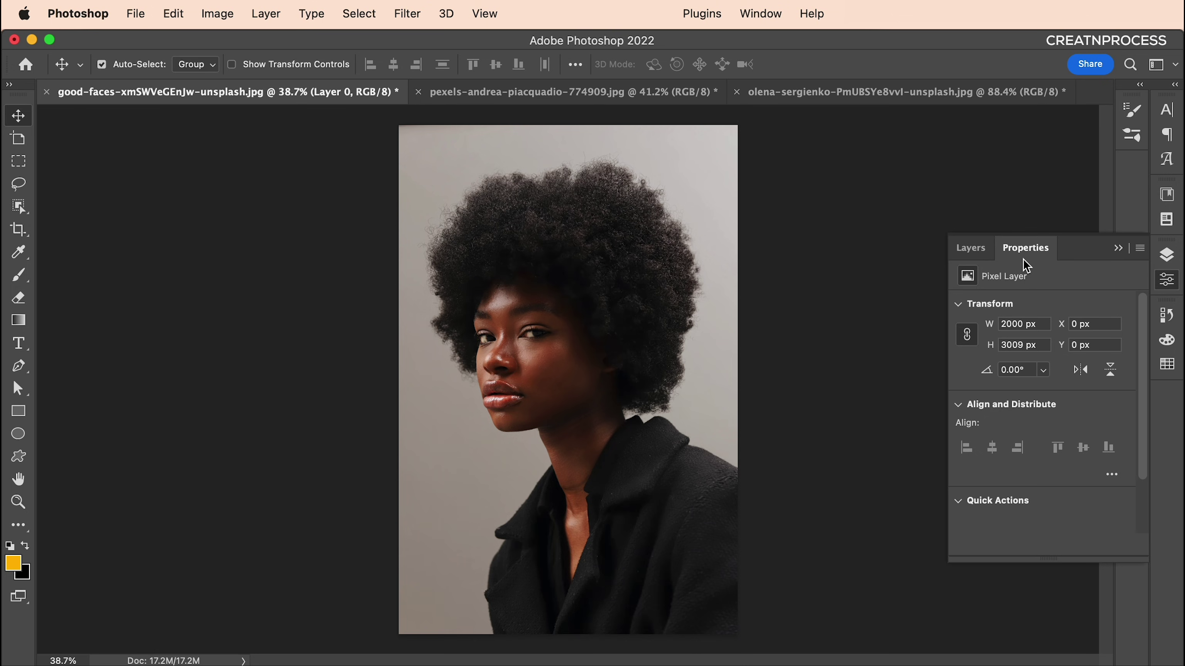
{"action": "left_click", "coordinate": [761, 13]}
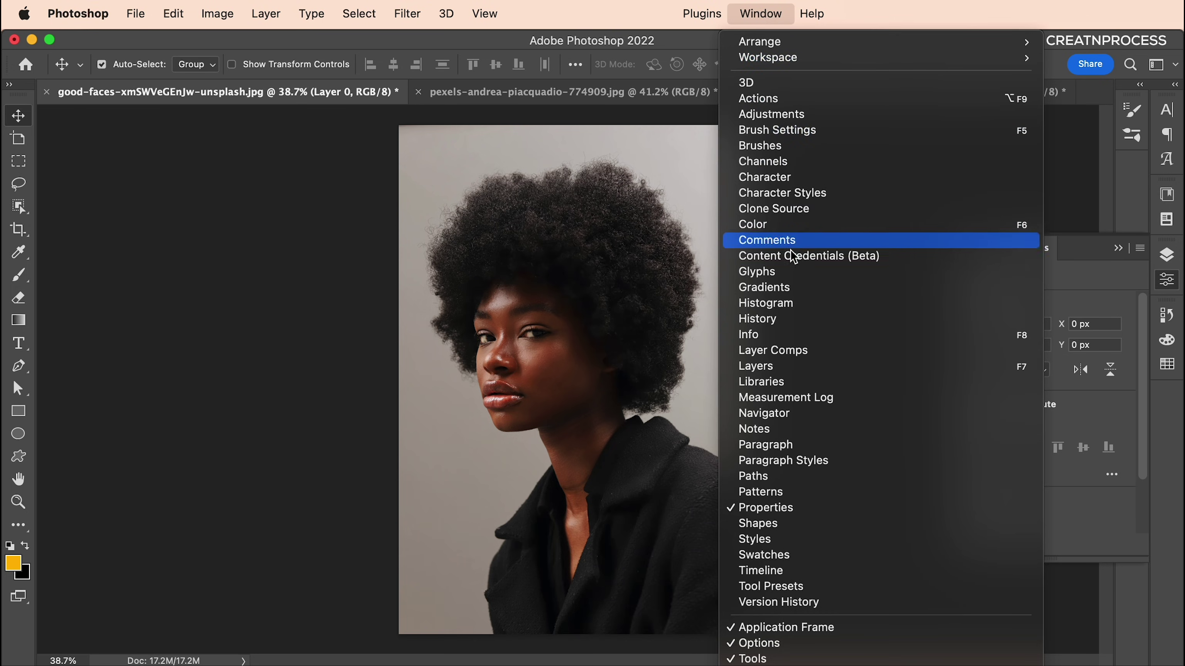
{"action": "left_click", "coordinate": [765, 507]}
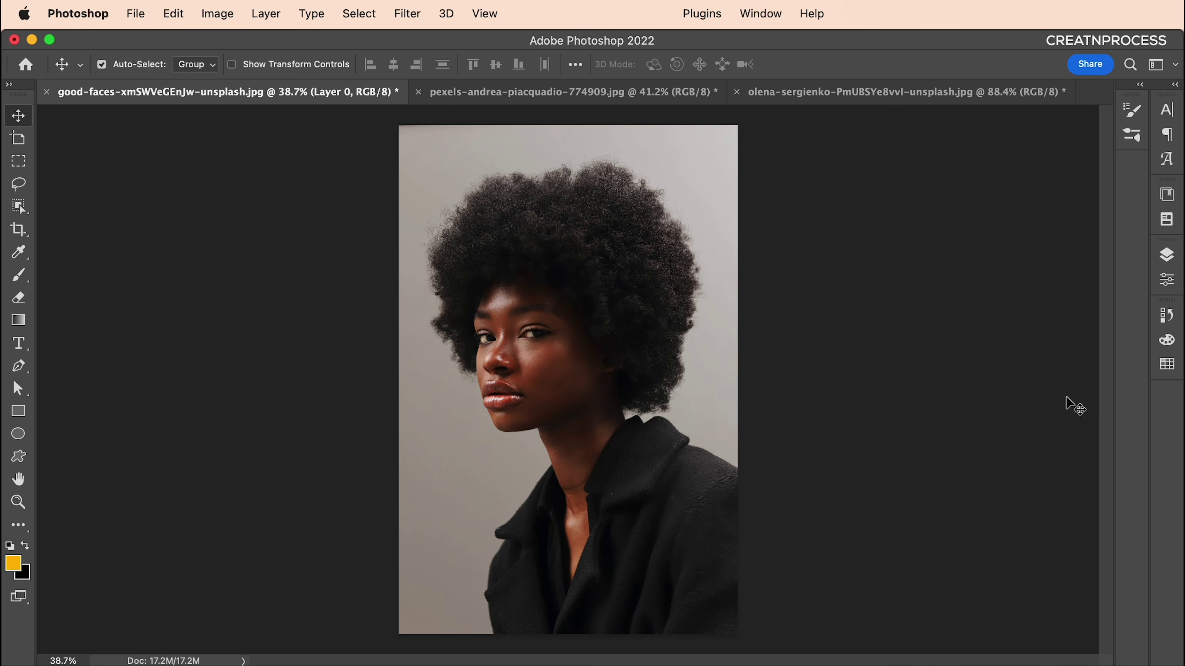
{"action": "left_click", "coordinate": [1174, 284]}
{"action": "scroll", "coordinate": [1048, 451], "scroll_direction": "down", "scroll_amount": 3}
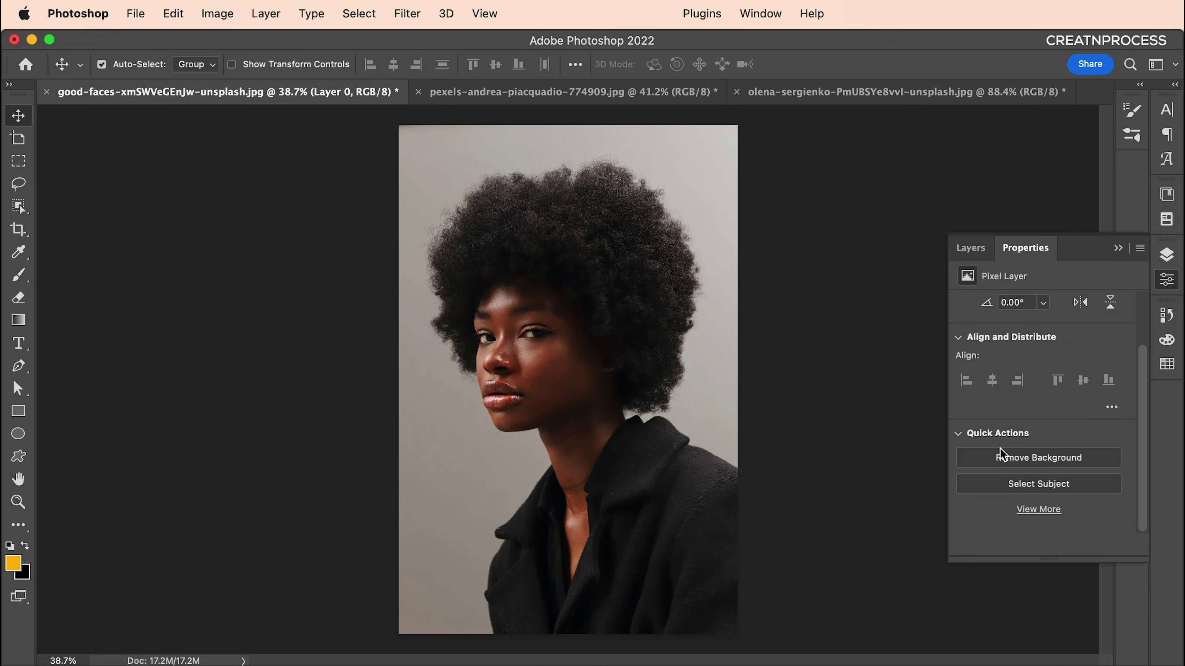
{"action": "left_click", "coordinate": [1015, 462]}
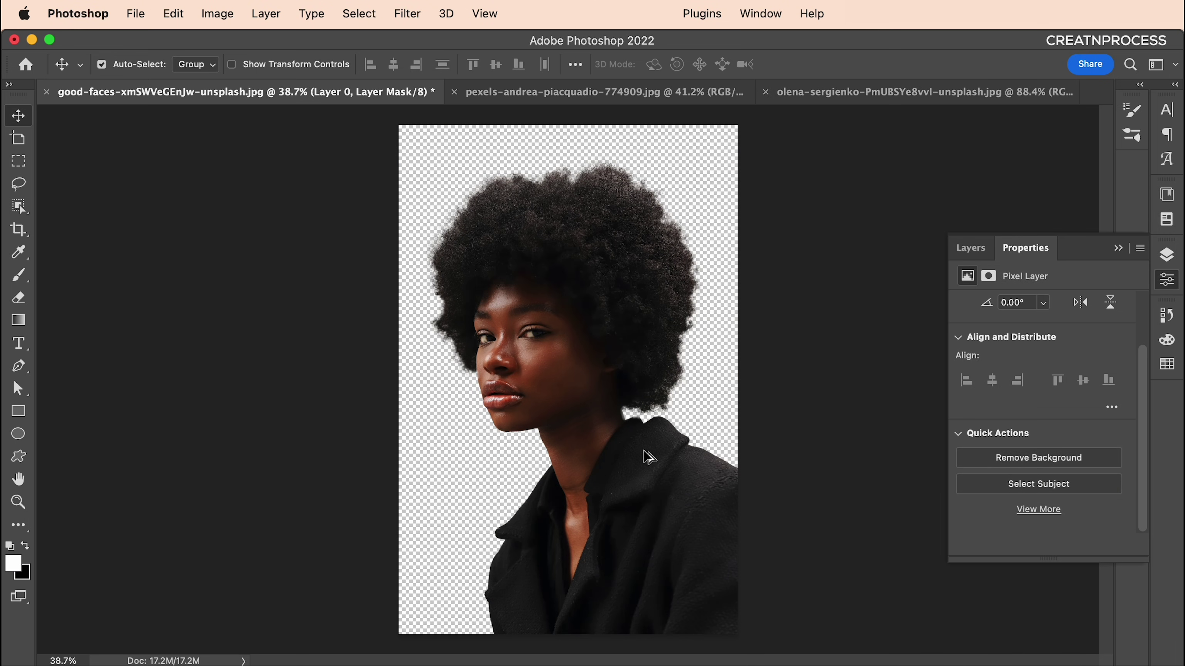
Display the mask of Layer 0 on its own, close up at the gap between the hair and the collar.
{"action": "scroll", "coordinate": [575, 381], "scroll_direction": "up", "scroll_amount": 5}
{"action": "scroll", "coordinate": [611, 386], "scroll_direction": "up", "scroll_amount": 1}
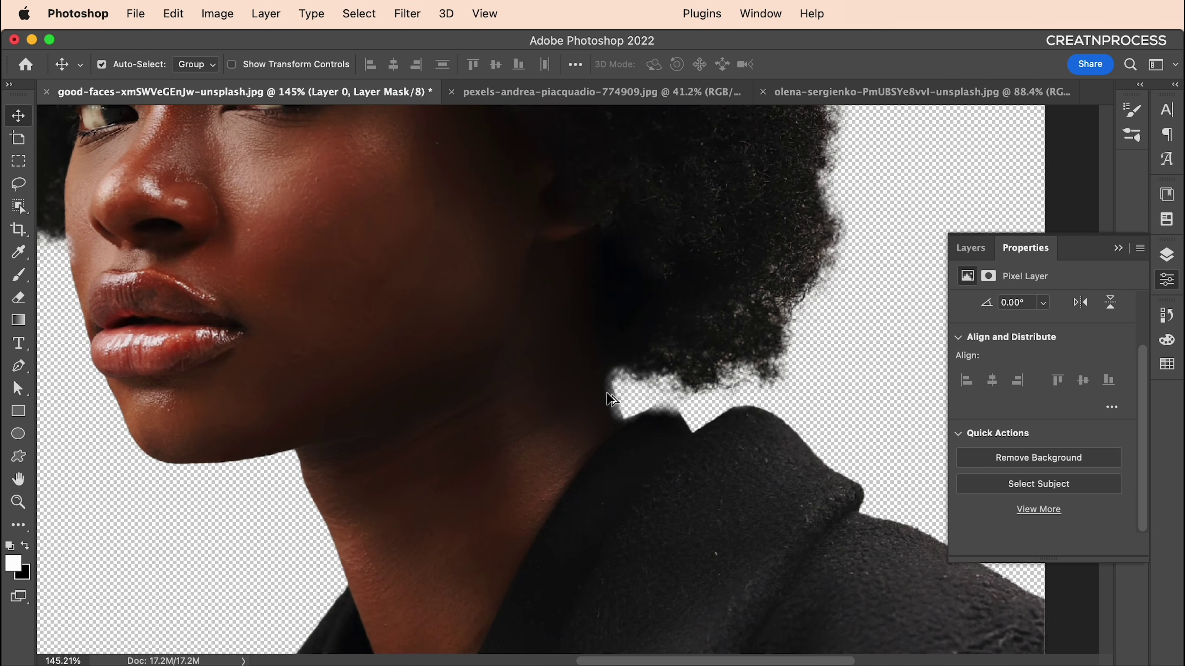
{"action": "scroll", "coordinate": [611, 411], "scroll_direction": "up", "scroll_amount": 4}
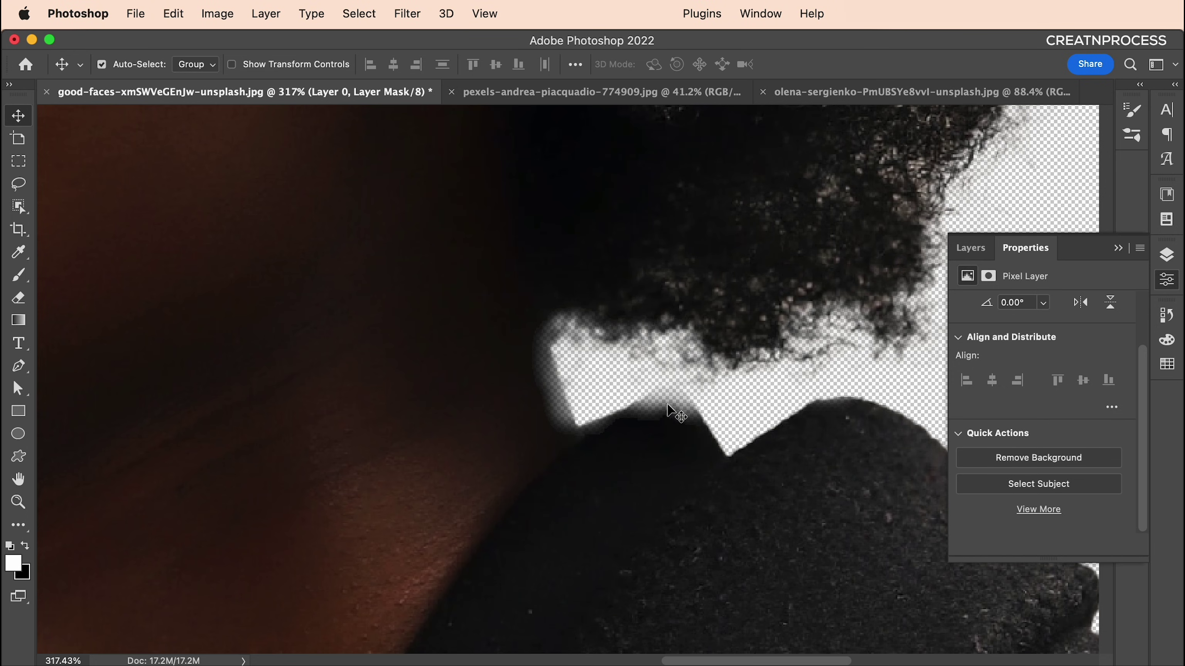
{"action": "left_click", "coordinate": [1167, 255]}
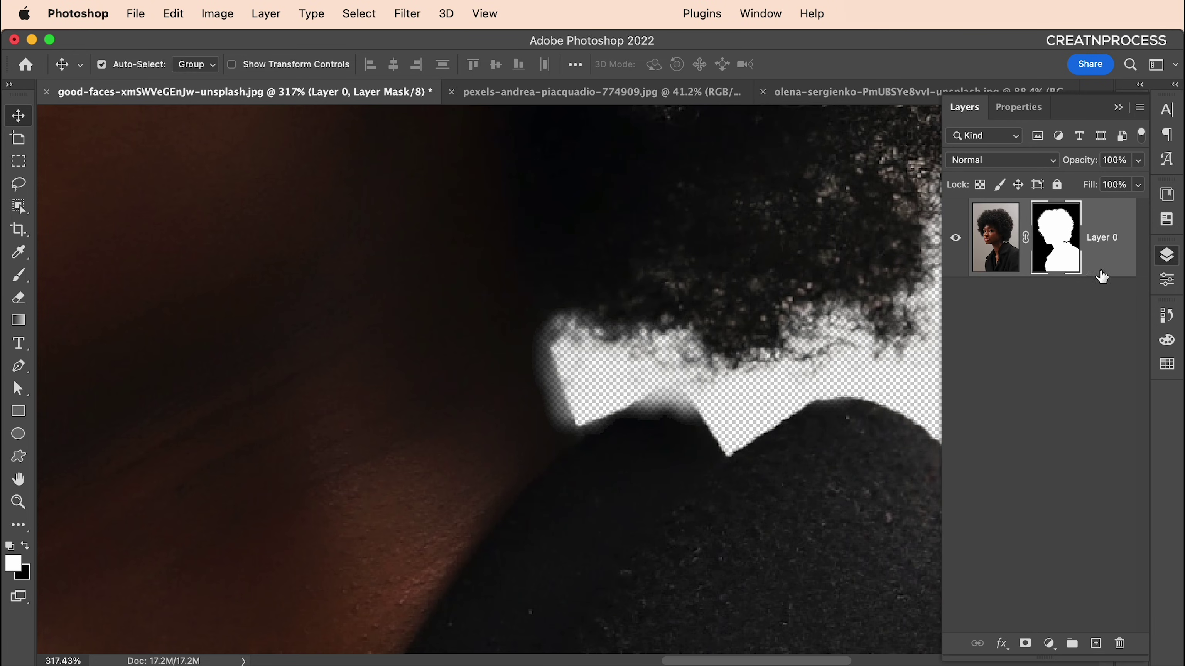
{"action": "left_click", "coordinate": [1057, 247], "text": "alt"}
Examine the soft mask edges around the gap between the neck, hair and collar.
{"action": "scroll", "coordinate": [771, 342], "scroll_direction": "down", "scroll_amount": 3}
{"action": "scroll", "coordinate": [602, 387], "scroll_direction": "up", "scroll_amount": 4}
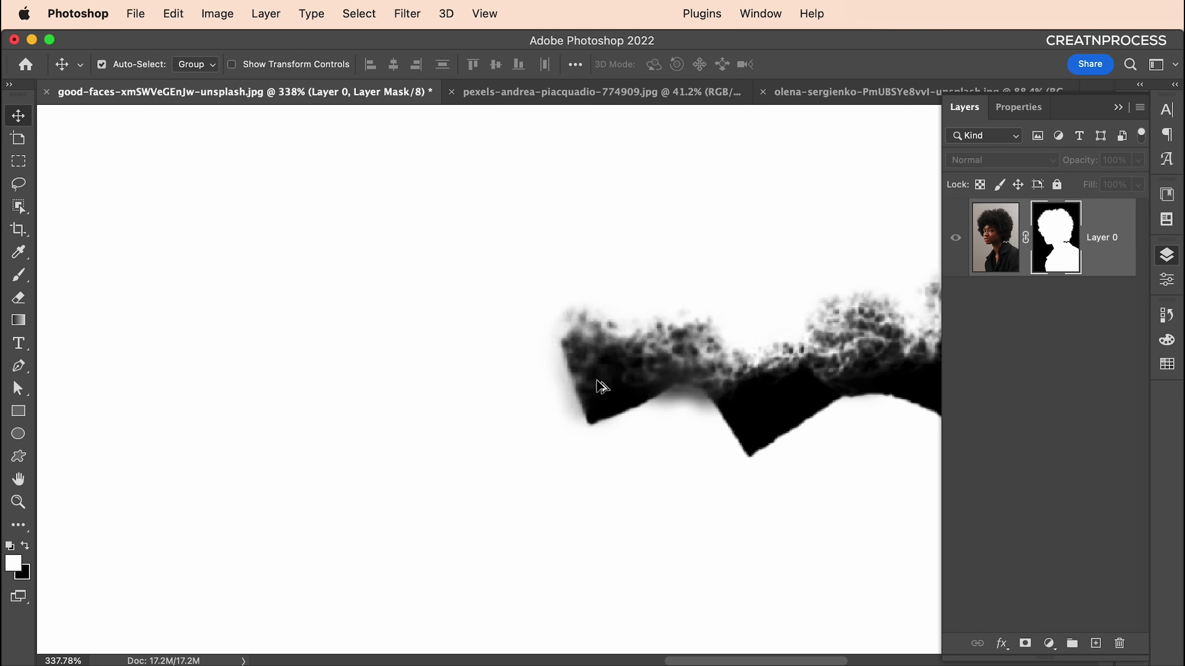
{"action": "scroll", "coordinate": [601, 387], "scroll_direction": "up", "scroll_amount": 5}
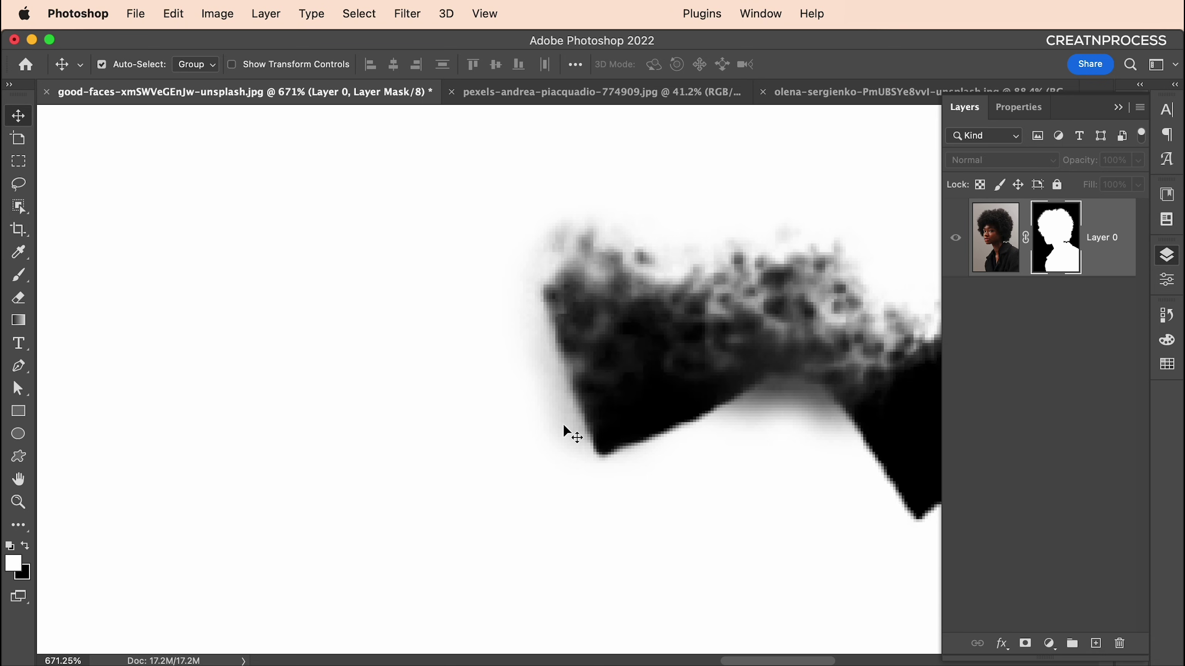
{"action": "scroll", "coordinate": [542, 430], "scroll_direction": "down", "scroll_amount": 2}
{"action": "scroll", "coordinate": [548, 400], "scroll_direction": "up", "scroll_amount": 2}
{"action": "scroll", "coordinate": [751, 419], "scroll_direction": "down", "scroll_amount": 1}
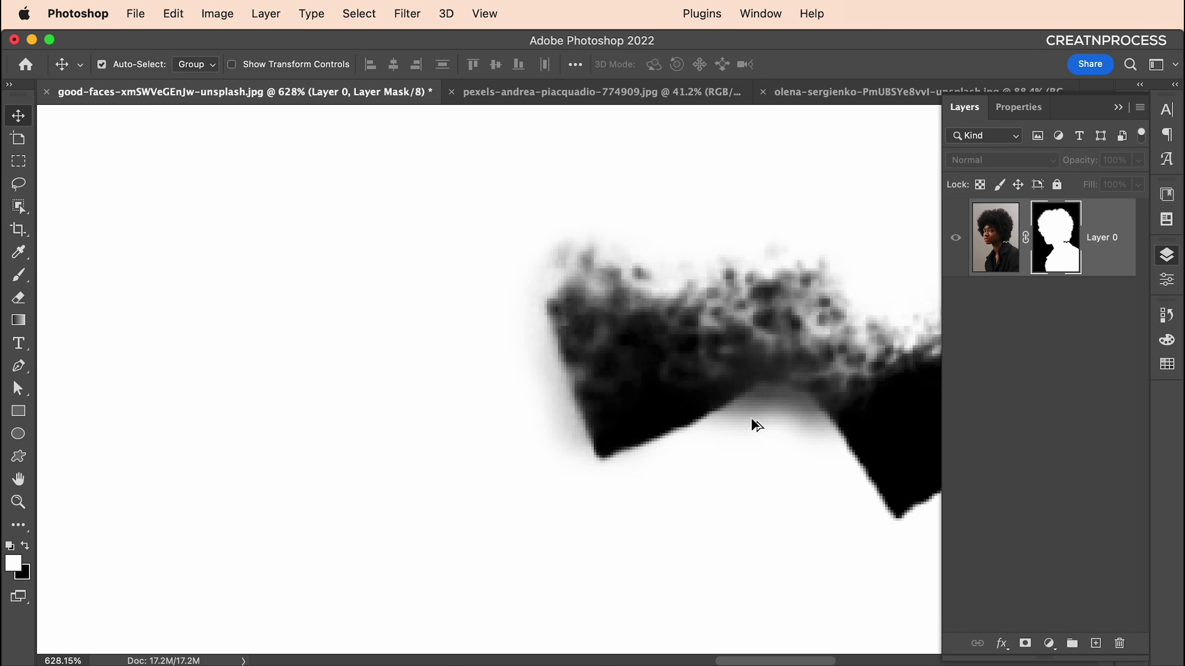
{"action": "scroll", "coordinate": [752, 417], "scroll_direction": "down", "scroll_amount": 4}
{"action": "scroll", "coordinate": [672, 413], "scroll_direction": "up", "scroll_amount": 4}
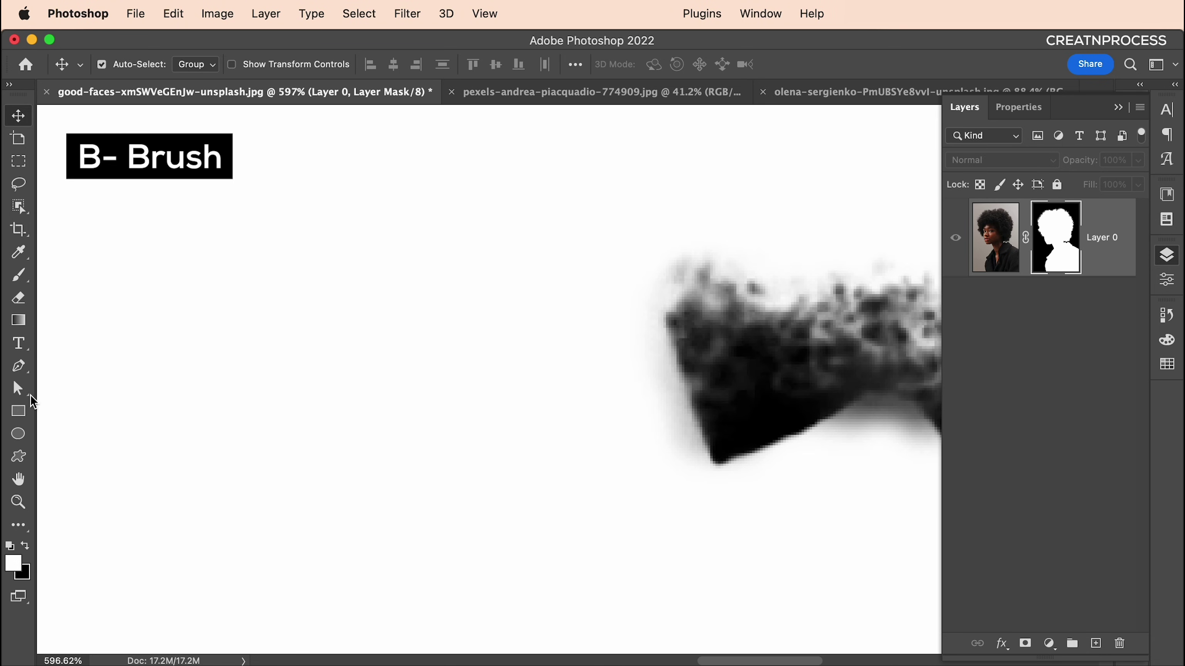
Set up the Brush tool with the Overlay blend mode and a size of 30.
{"action": "key", "text": "b"}
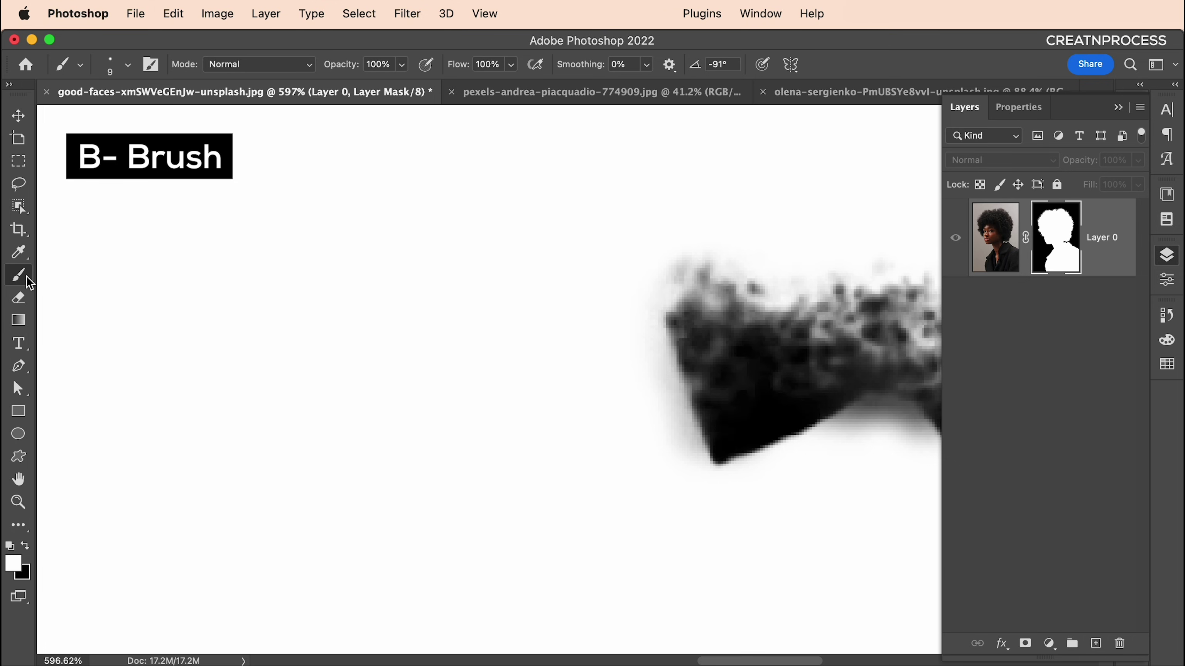
{"action": "left_click_drag", "start_coordinate": [26, 277], "coordinate": [70, 267]}
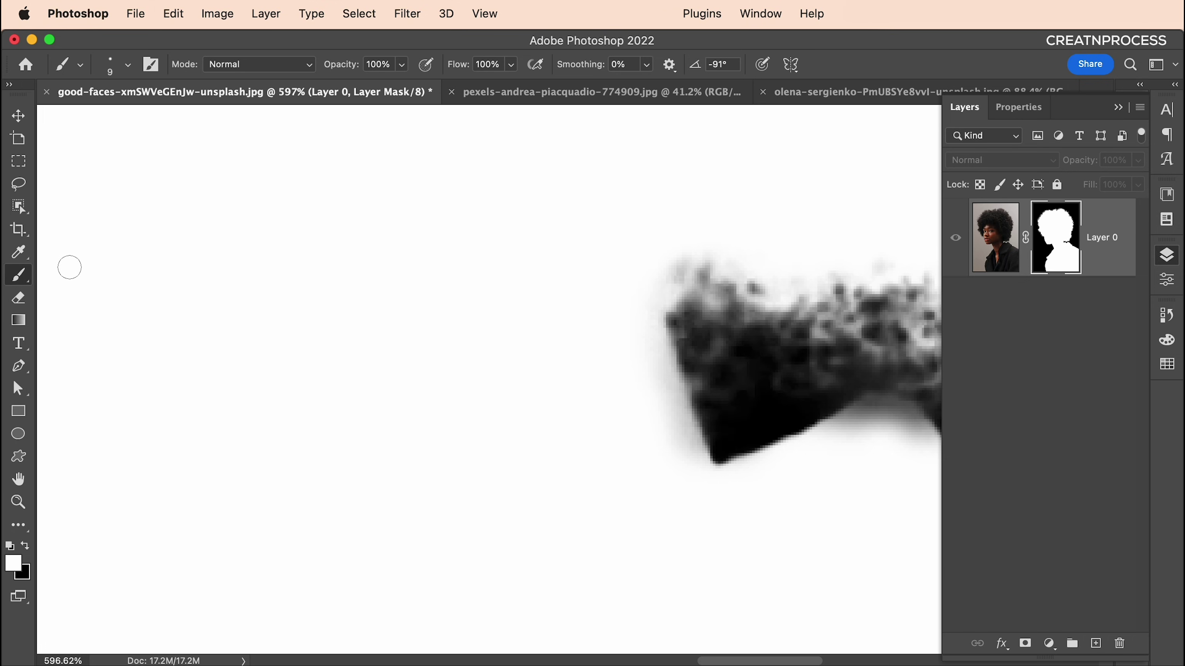
{"action": "left_click", "coordinate": [254, 65]}
{"action": "left_click", "coordinate": [252, 334]}
{"action": "key", "text": "bracketright"}
{"action": "key", "text": "bracketright"}
{"action": "key", "text": "bracketright"}
{"action": "key", "text": "bracketright"}
Paint white on the mask over the blurry edges at the neck and collar gap, and check the edge where hair meets face.
{"action": "mouse_move", "coordinate": [717, 498]}
{"action": "left_mouse_down"}
{"action": "mouse_move", "coordinate": [544, 456]}
{"action": "mouse_move", "coordinate": [631, 372]}
{"action": "mouse_move", "coordinate": [613, 417]}
{"action": "mouse_move", "coordinate": [636, 437]}
{"action": "left_mouse_up"}
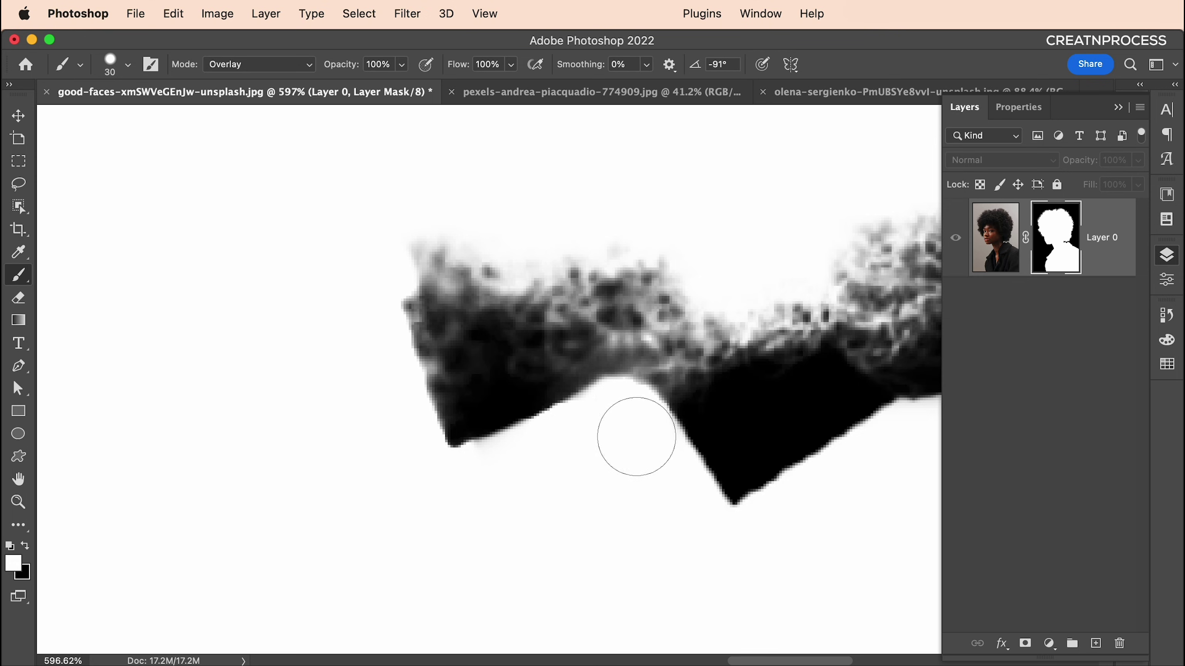
{"action": "key", "text": "super+0"}
{"action": "scroll", "coordinate": [394, 467], "scroll_direction": "down", "scroll_amount": 2}
{"action": "mouse_move", "coordinate": [200, 323]}
{"action": "left_mouse_down"}
{"action": "mouse_move", "coordinate": [278, 353]}
{"action": "mouse_move", "coordinate": [272, 293]}
{"action": "left_mouse_up"}
{"action": "scroll", "coordinate": [295, 404], "scroll_direction": "up", "scroll_amount": 8}
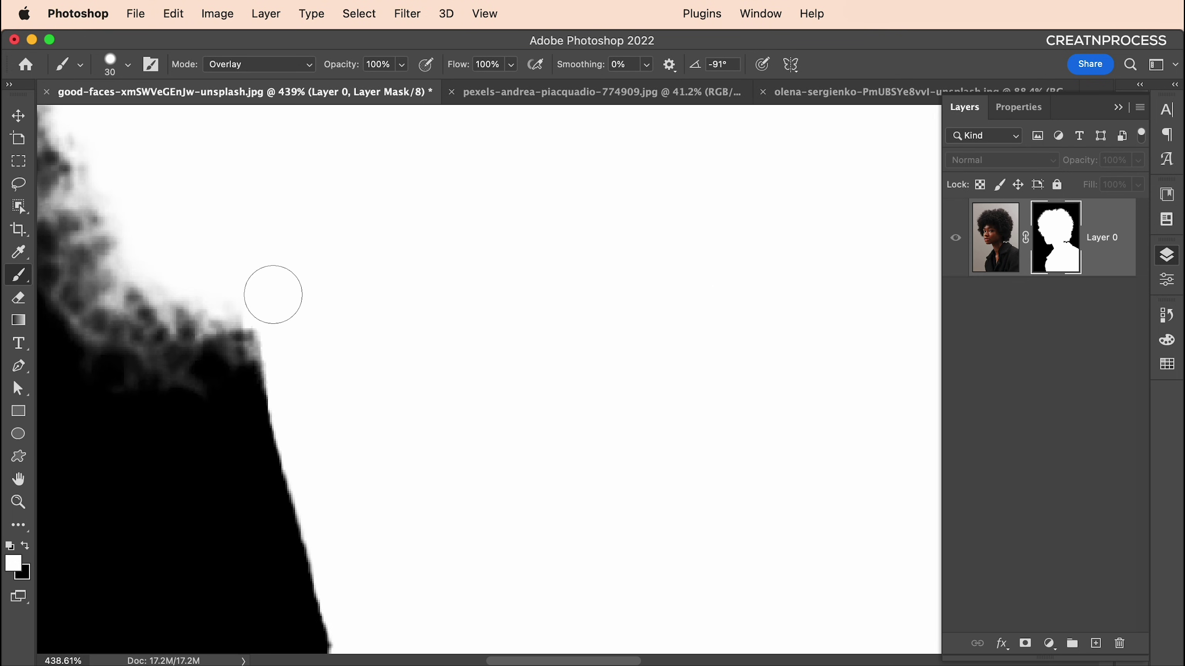
{"action": "scroll", "coordinate": [325, 371], "scroll_direction": "down", "scroll_amount": 3}
{"action": "left_click_drag", "start_coordinate": [445, 439], "coordinate": [455, 395]}
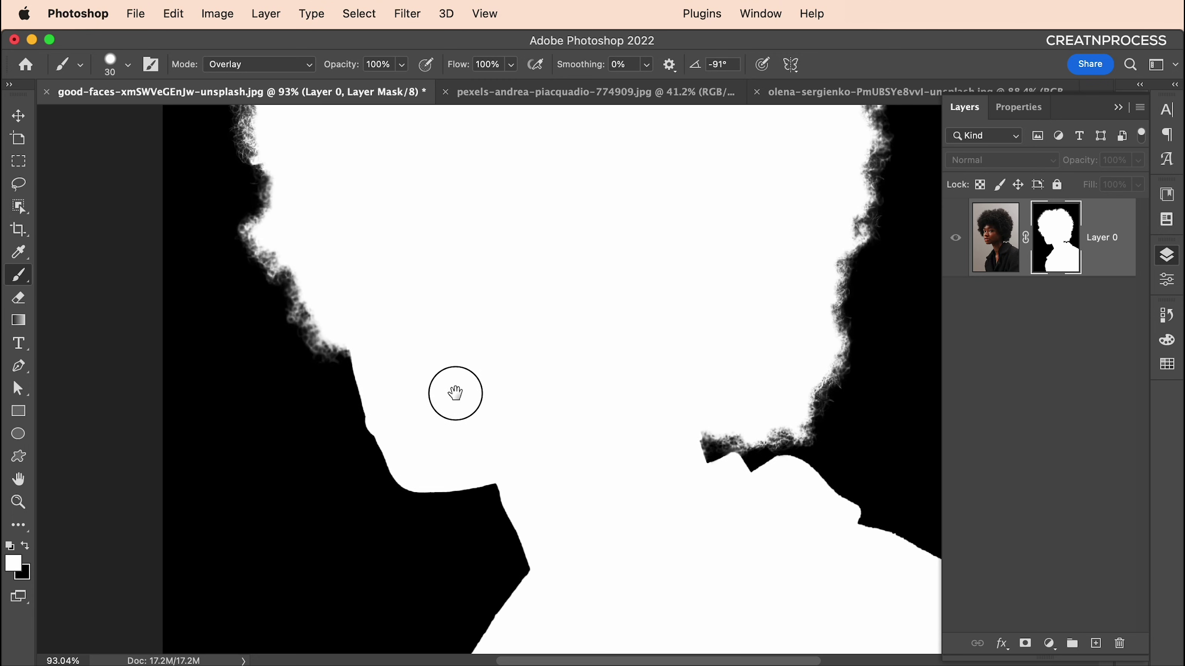
Set the brush blend mode back to Normal and leave the mask view to show the whole cutout.
{"action": "left_click", "coordinate": [259, 65]}
{"action": "left_click", "coordinate": [252, 42]}
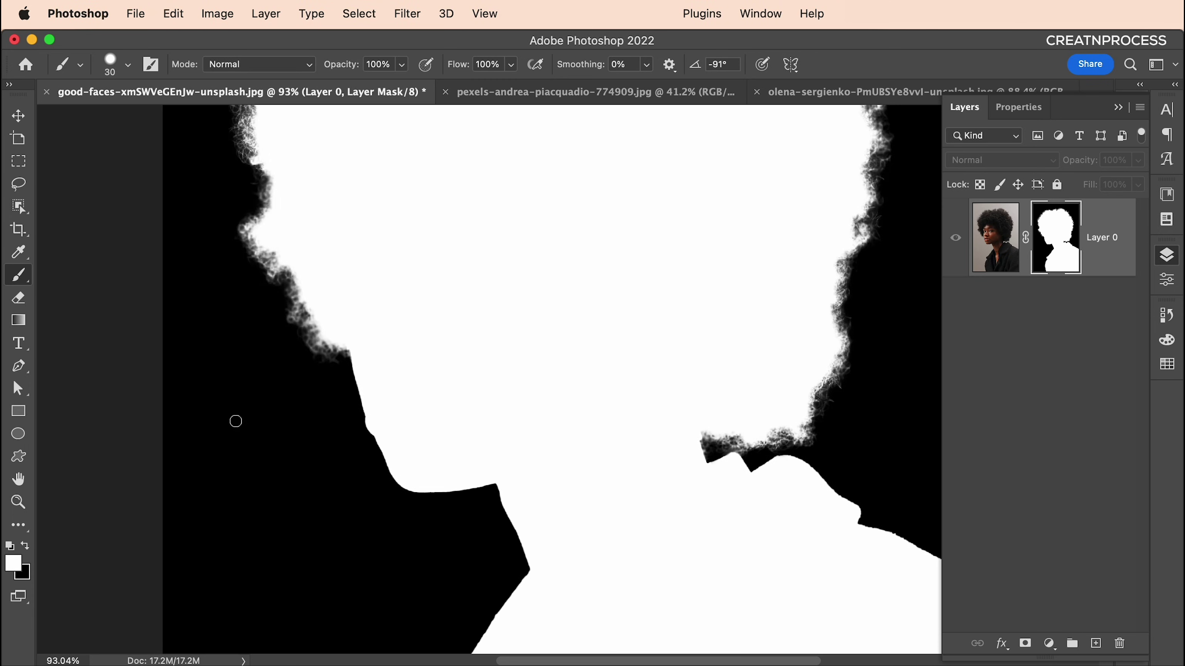
{"action": "left_click_drag", "start_coordinate": [235, 418], "coordinate": [247, 476]}
{"action": "left_click", "coordinate": [284, 70]}
{"action": "left_click", "coordinate": [323, 37]}
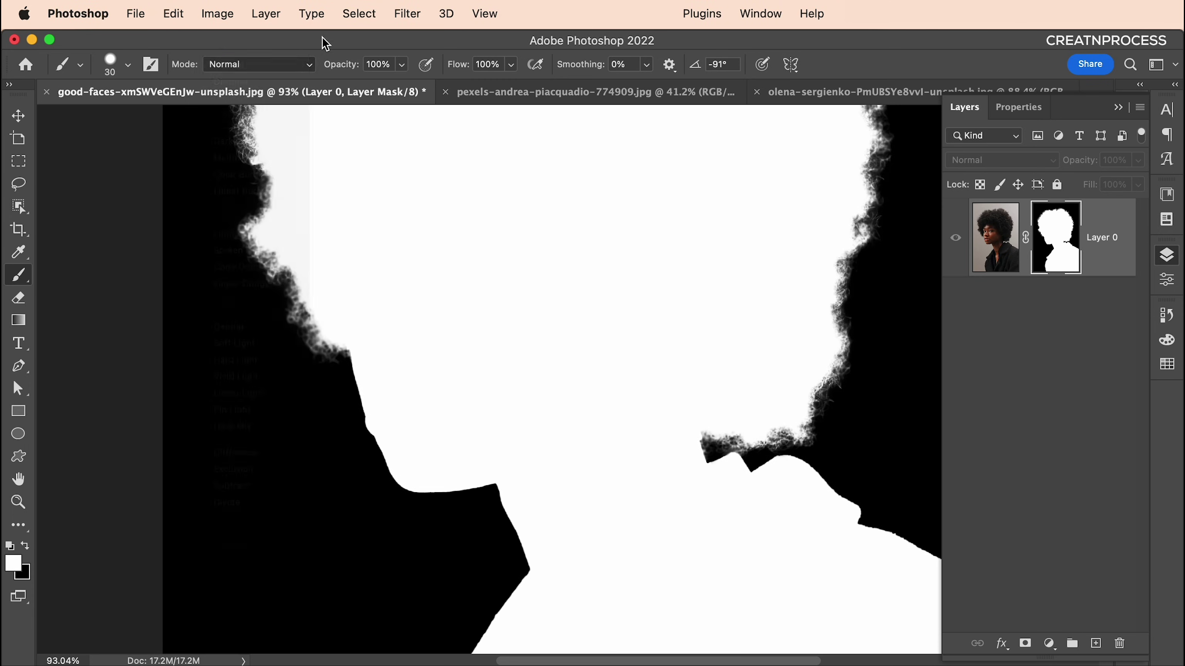
{"action": "left_click", "coordinate": [309, 68]}
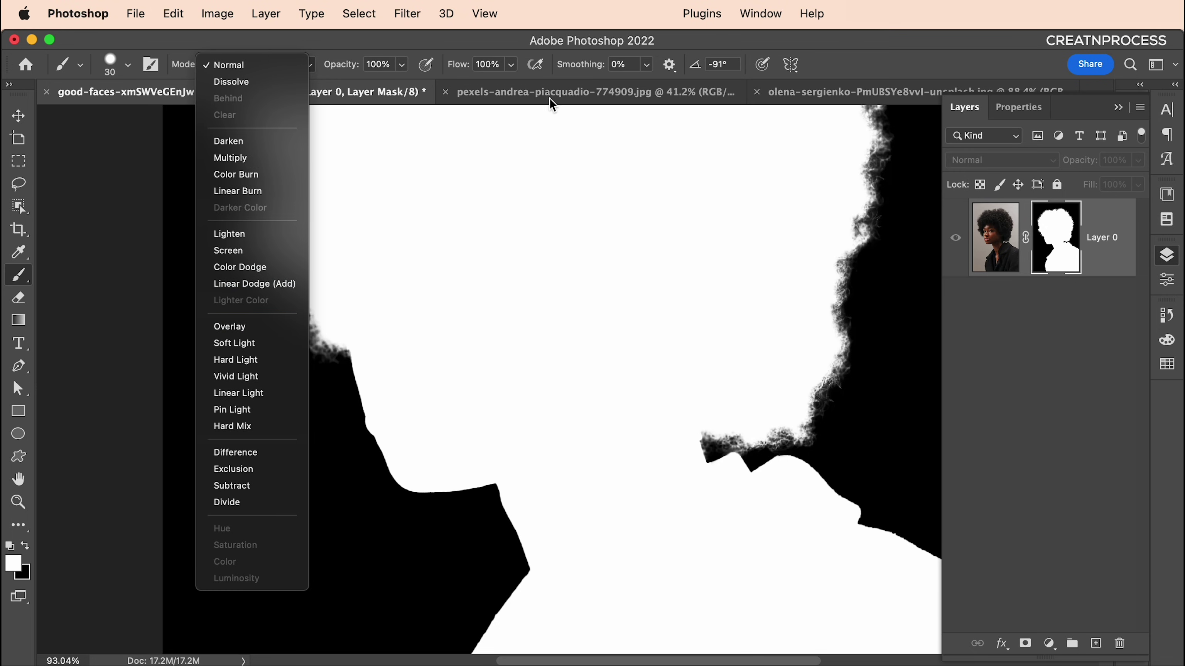
{"action": "left_click", "coordinate": [470, 47]}
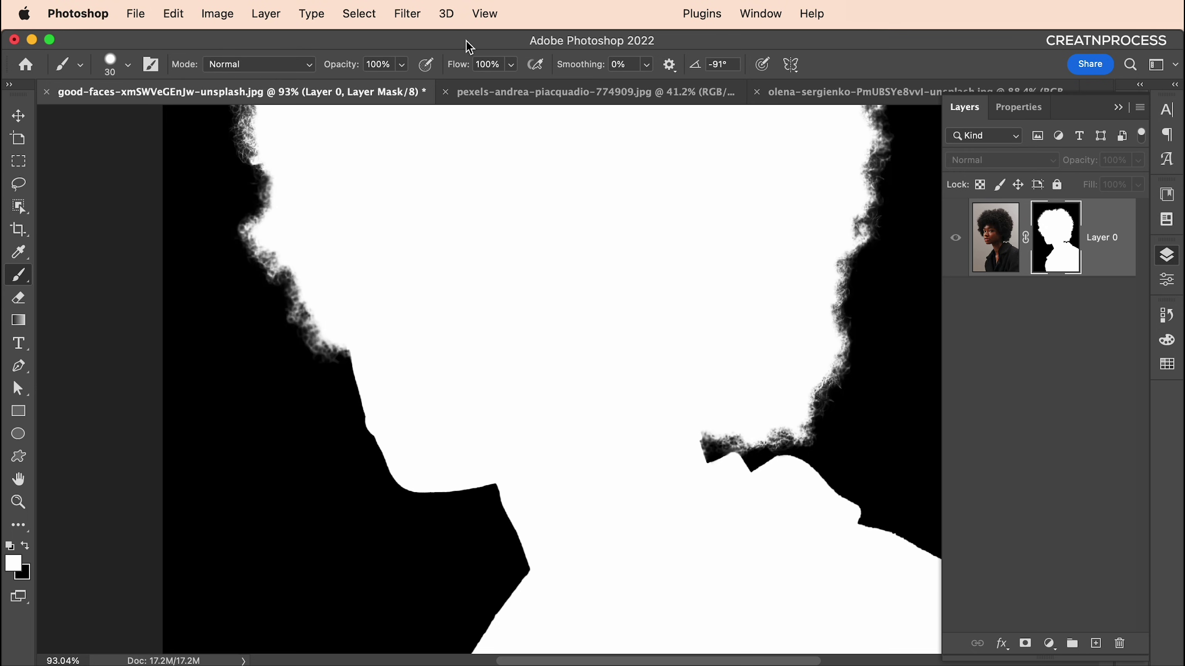
{"action": "left_click", "coordinate": [1064, 253], "text": "alt"}
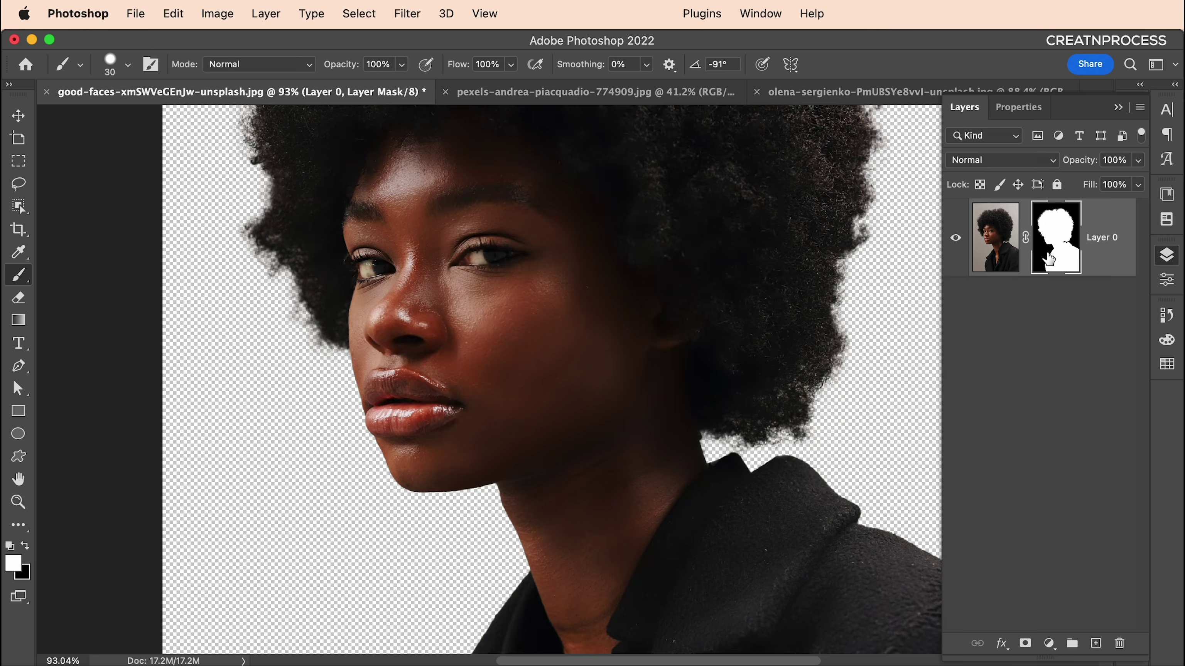
{"action": "key", "text": "super+0"}
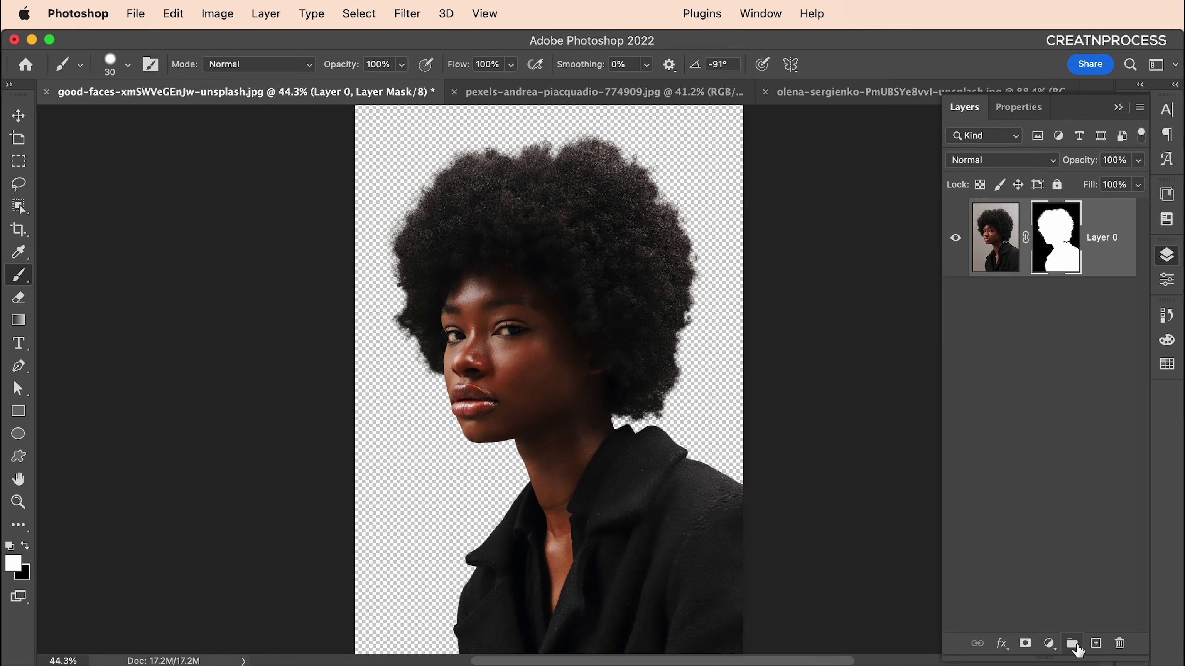
Add a new layer beneath Layer 0 and fill it with the orange foreground color.
{"action": "left_click", "coordinate": [1095, 644]}
{"action": "left_click_drag", "start_coordinate": [1057, 240], "coordinate": [1063, 355]}
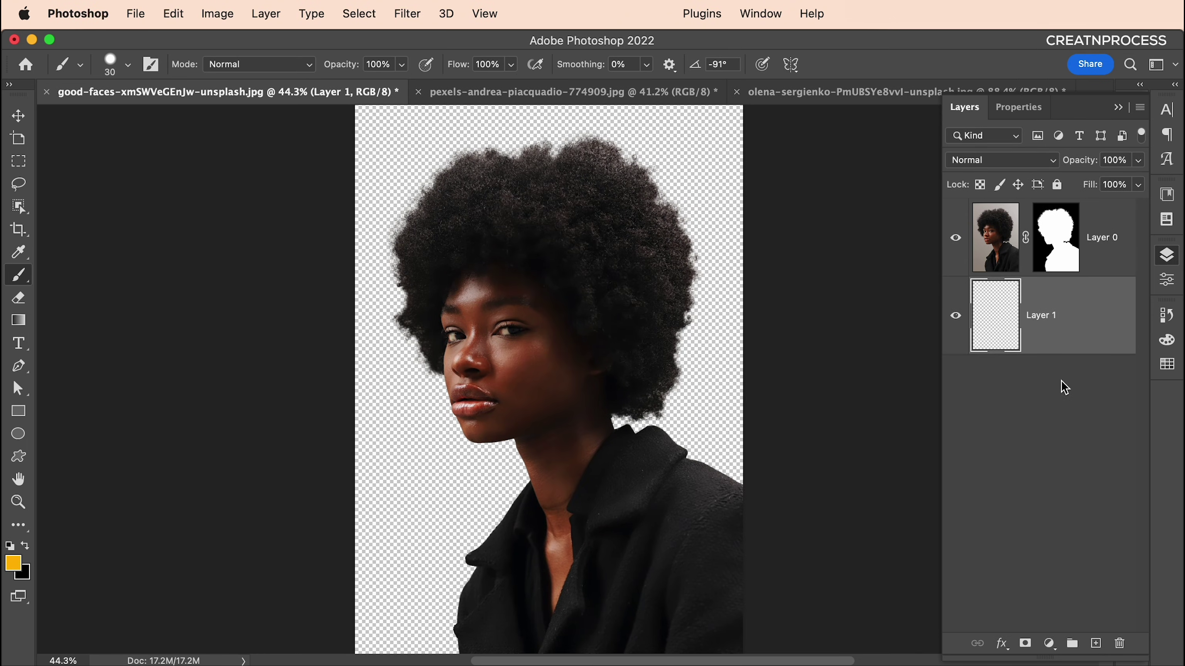
{"action": "key", "text": "alt+BackSpace"}
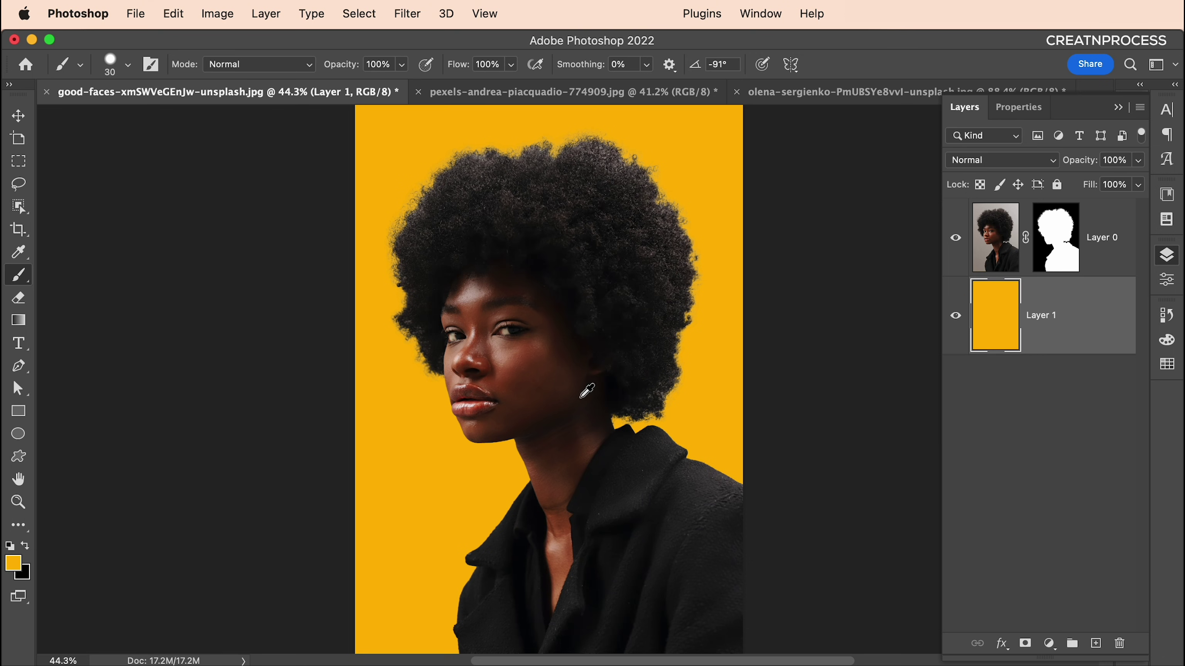
Open Layer 0's mask in the Select and Mask workspace and apply Refine Hair.
{"action": "scroll", "coordinate": [586, 391], "scroll_direction": "up", "scroll_amount": 5}
{"action": "left_click_drag", "start_coordinate": [286, 338], "coordinate": [633, 393]}
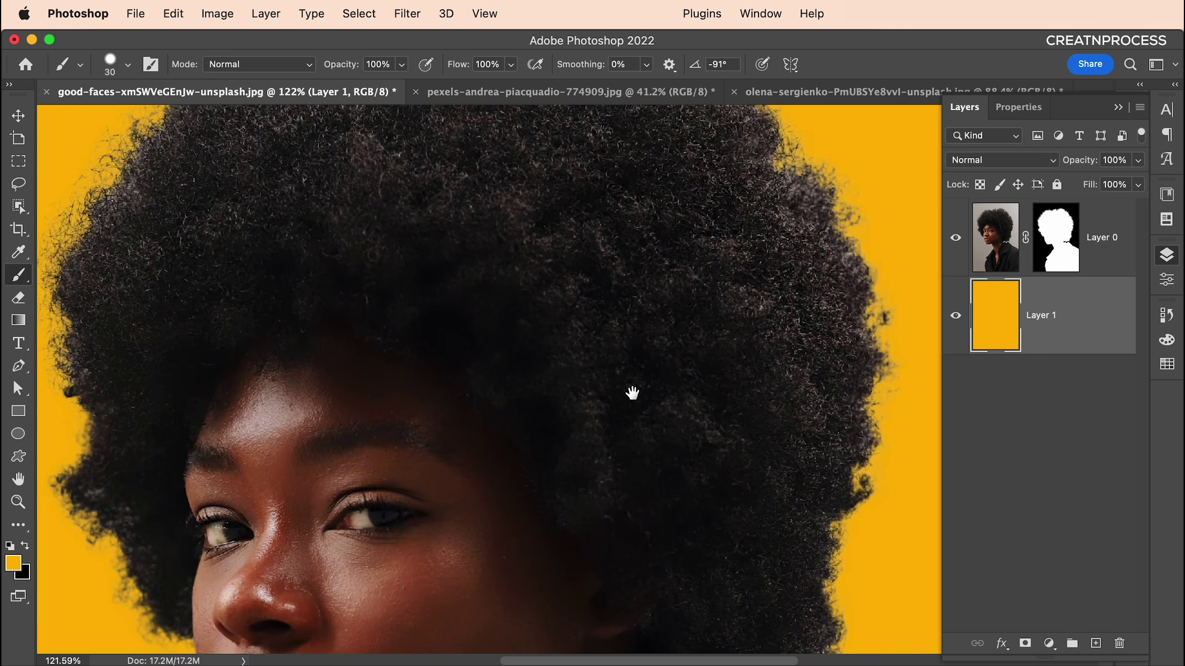
{"action": "scroll", "coordinate": [463, 391], "scroll_direction": "left", "scroll_amount": 5}
{"action": "scroll", "coordinate": [480, 338], "scroll_direction": "up", "scroll_amount": 5}
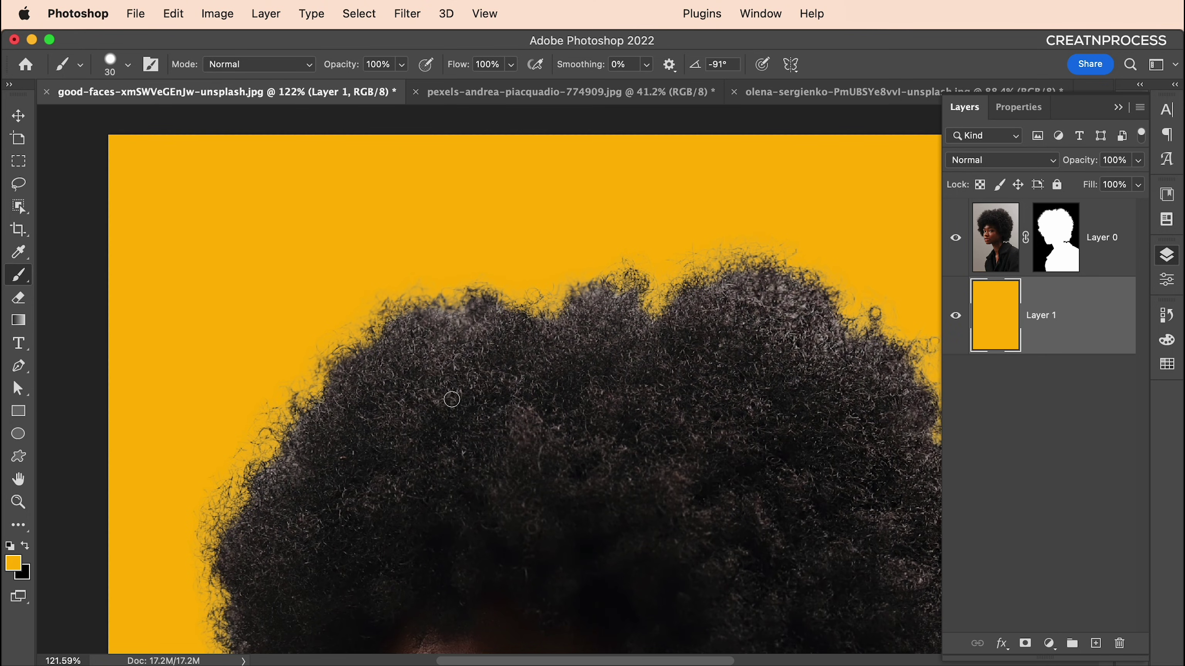
{"action": "double_click", "coordinate": [1051, 250]}
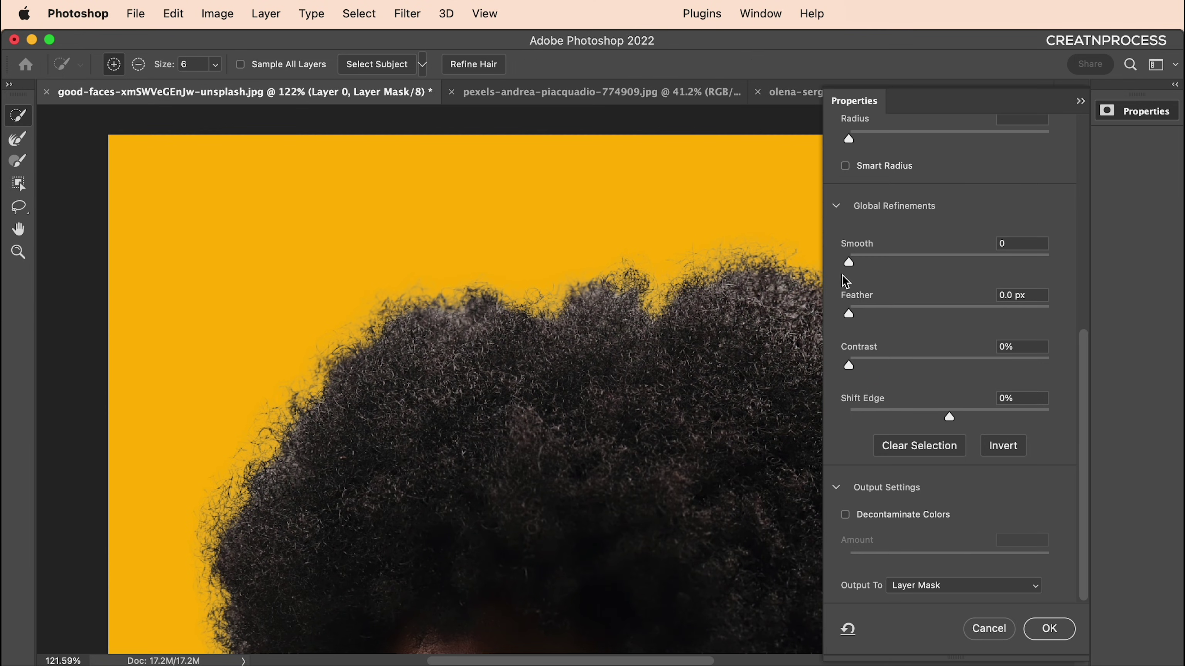
{"action": "scroll", "coordinate": [476, 371], "scroll_direction": "down", "scroll_amount": 6}
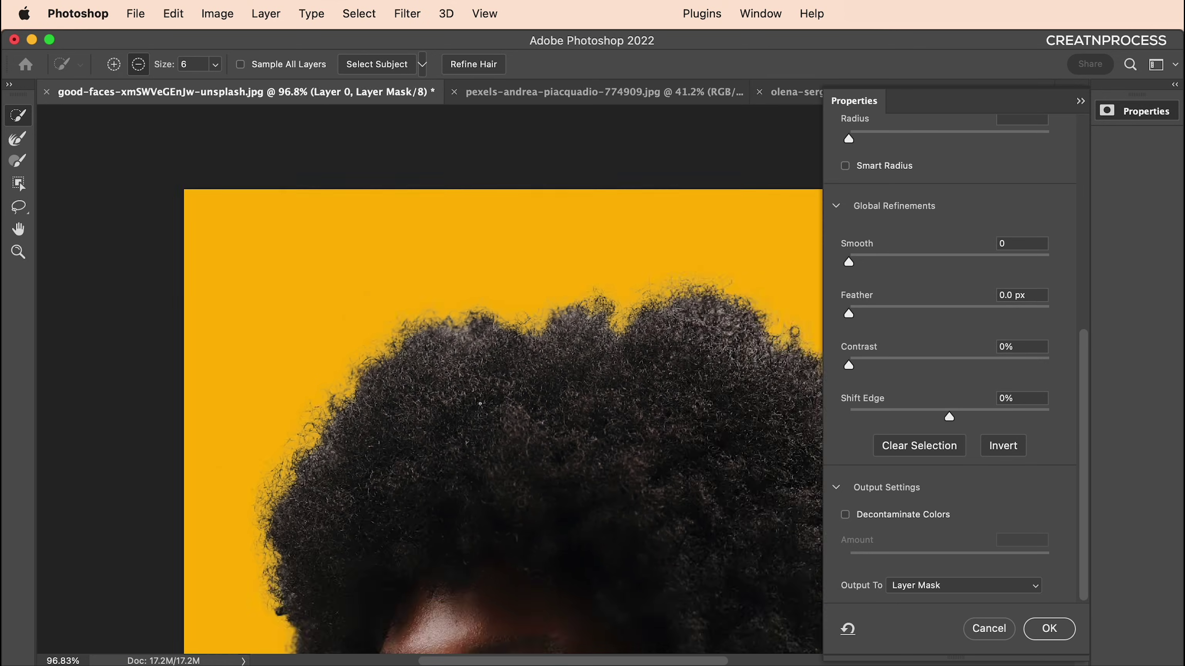
{"action": "scroll", "coordinate": [507, 324], "scroll_direction": "down", "scroll_amount": 1}
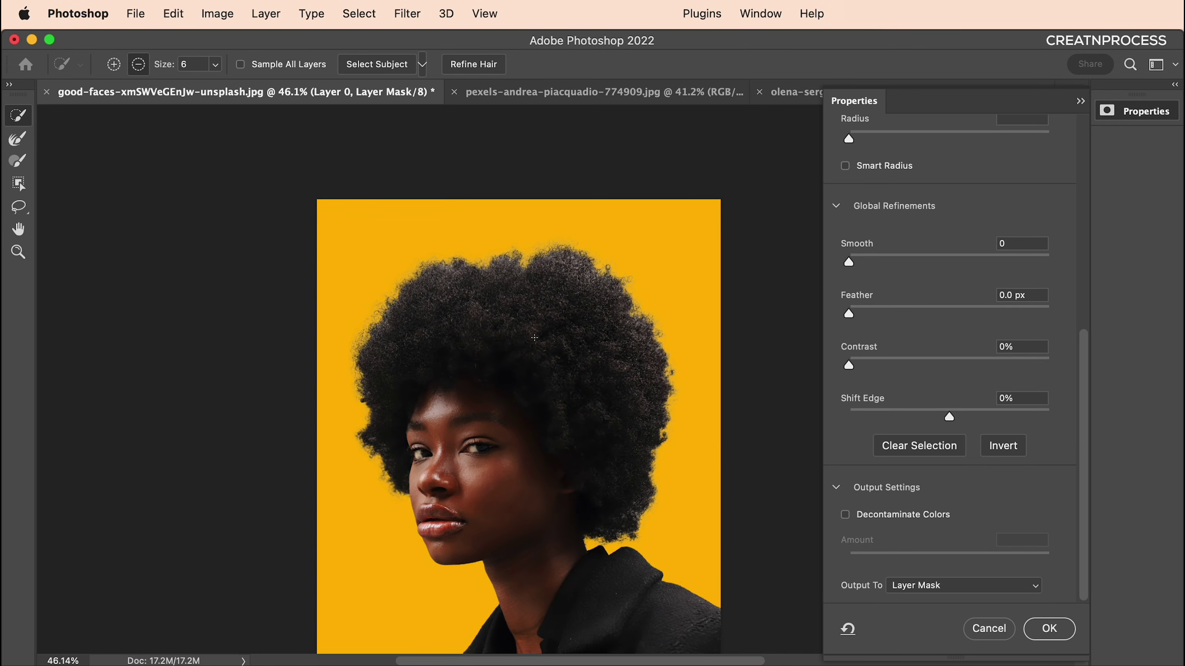
{"action": "scroll", "coordinate": [911, 198], "scroll_direction": "up", "scroll_amount": 5}
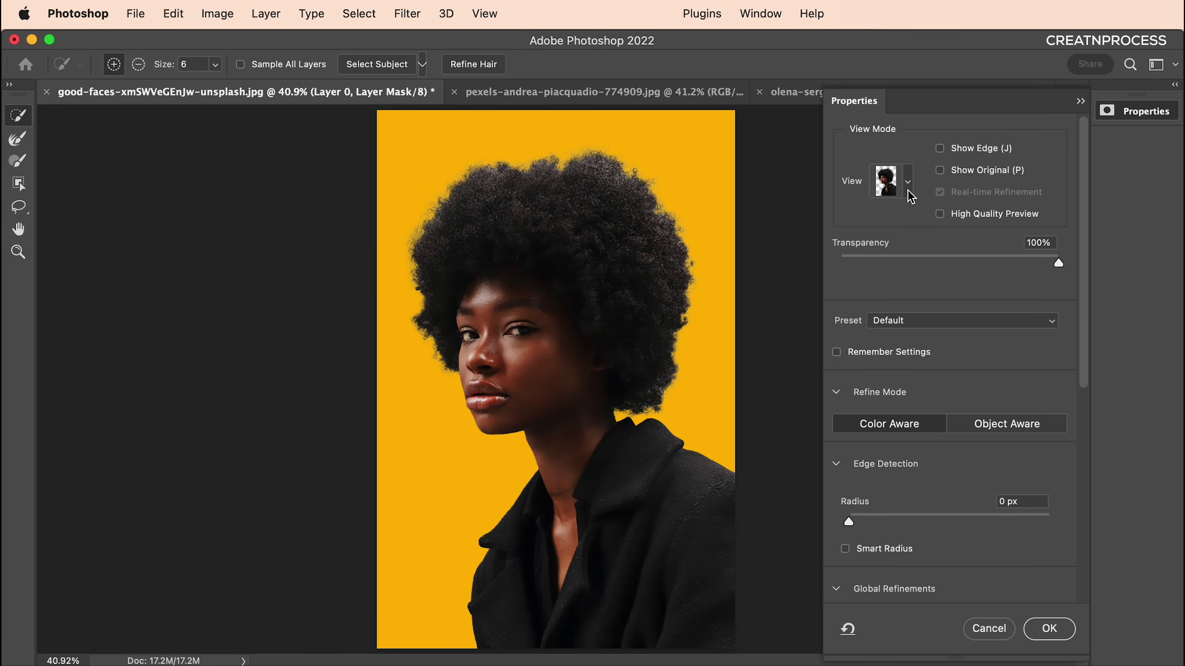
{"action": "left_click", "coordinate": [475, 65]}
Examine the refined hair edges around the head and the outline of the neck and coat against the orange.
{"action": "scroll", "coordinate": [496, 149], "scroll_direction": "up", "scroll_amount": 5}
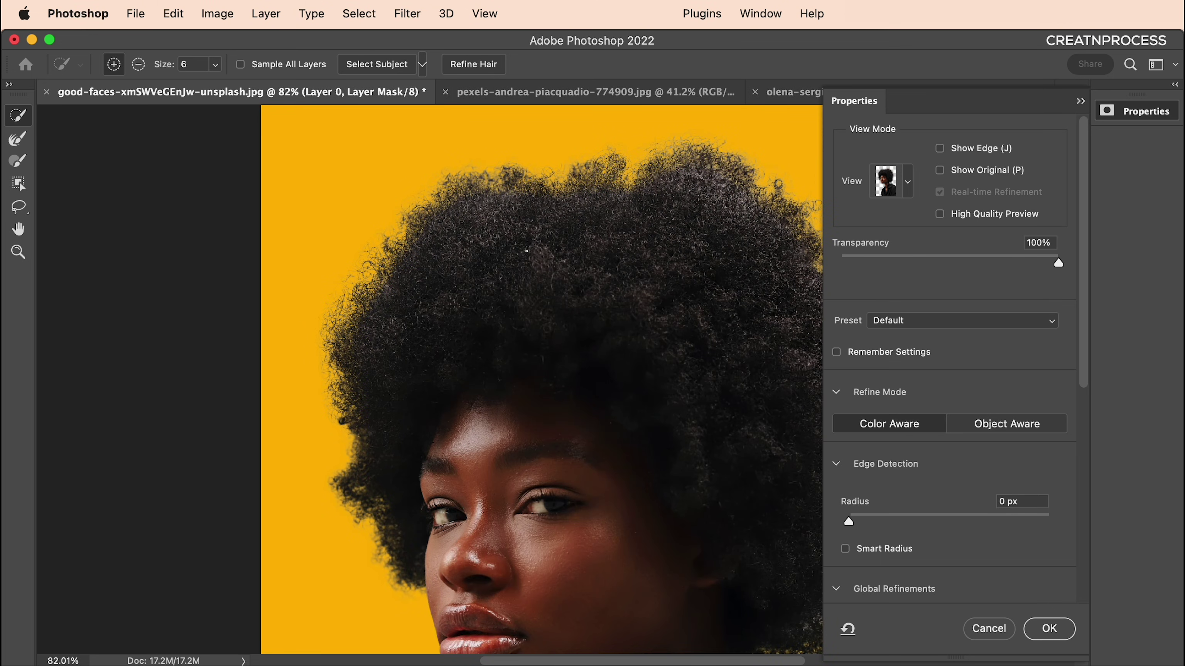
{"action": "left_click_drag", "start_coordinate": [421, 332], "coordinate": [419, 269]}
{"action": "left_click_drag", "start_coordinate": [373, 347], "coordinate": [345, 404]}
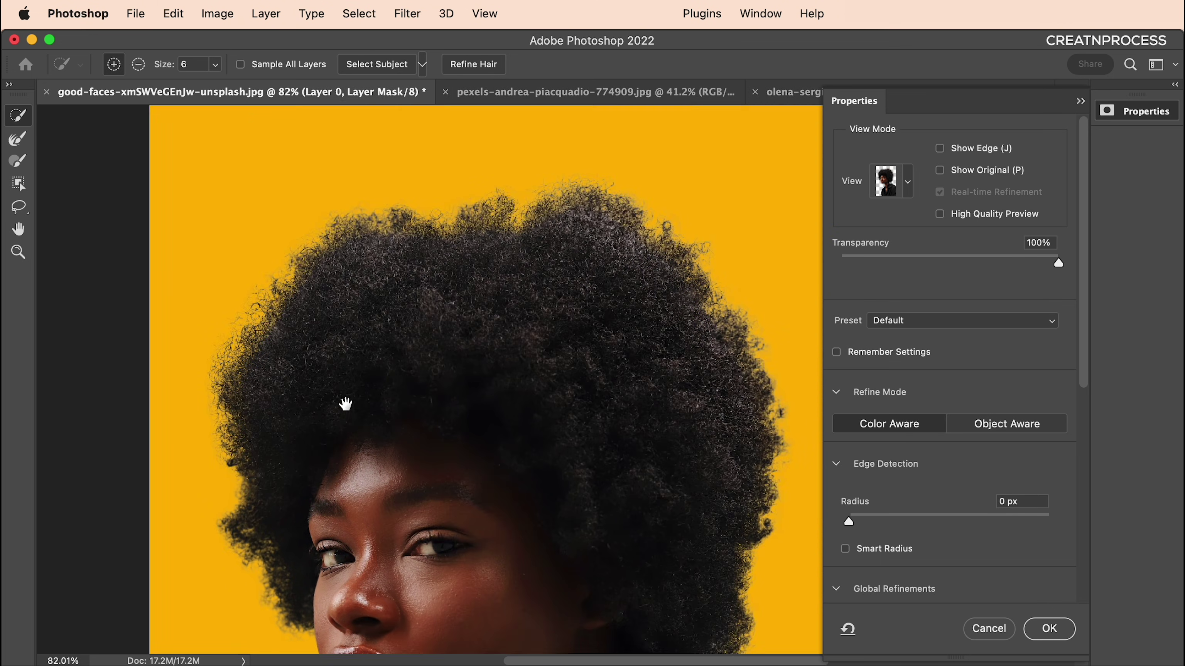
{"action": "scroll", "coordinate": [345, 404], "scroll_direction": "down", "scroll_amount": 5}
{"action": "scroll", "coordinate": [484, 315], "scroll_direction": "right", "scroll_amount": 3}
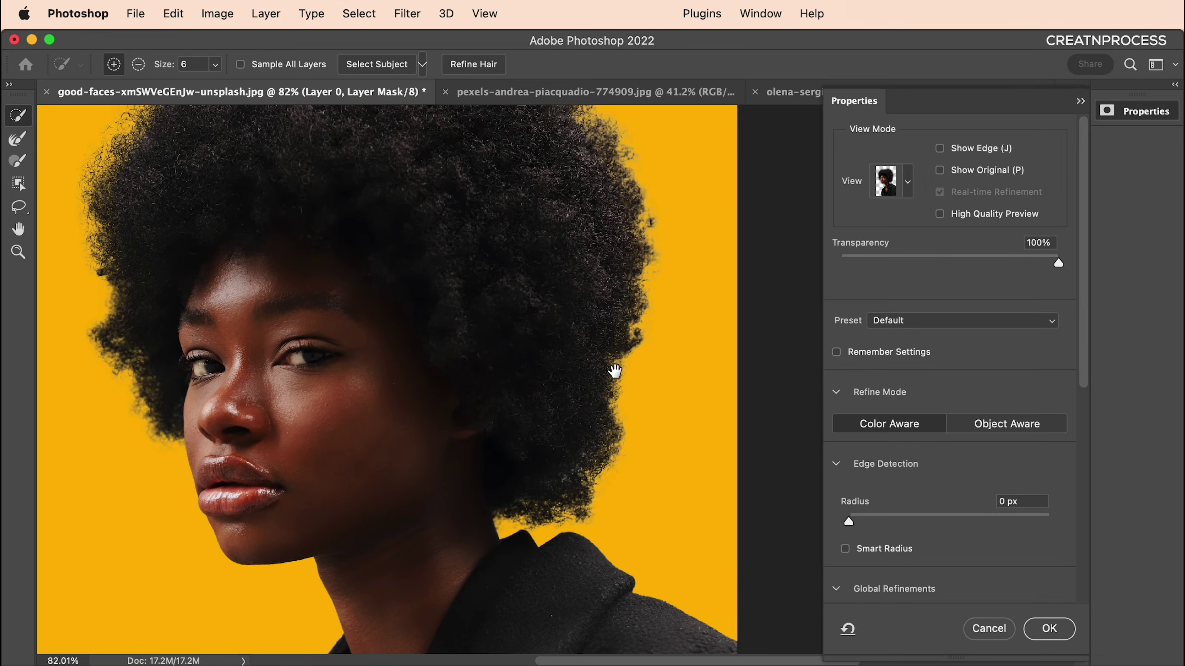
{"action": "left_click_drag", "start_coordinate": [614, 371], "coordinate": [614, 280]}
{"action": "left_click_drag", "start_coordinate": [541, 419], "coordinate": [624, 355]}
{"action": "scroll", "coordinate": [594, 362], "scroll_direction": "up", "scroll_amount": 2}
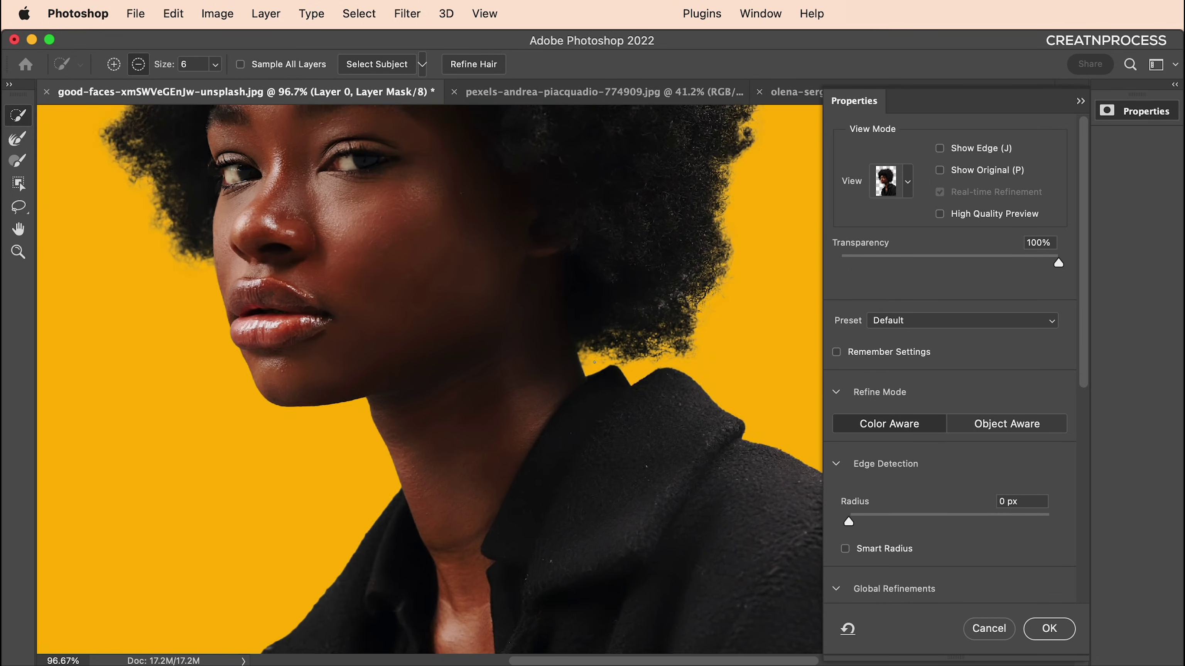
{"action": "scroll", "coordinate": [594, 362], "scroll_direction": "up", "scroll_amount": 1}
{"action": "scroll", "coordinate": [595, 362], "scroll_direction": "down", "scroll_amount": 4}
{"action": "scroll", "coordinate": [594, 362], "scroll_direction": "up", "scroll_amount": 1}
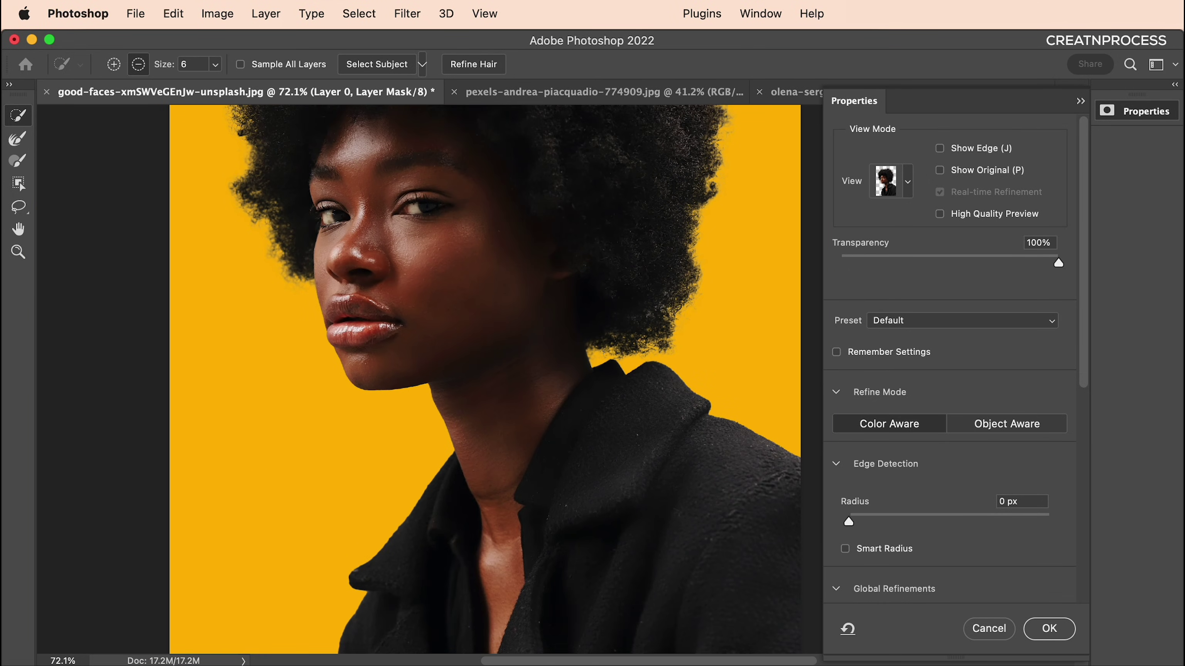
{"action": "scroll", "coordinate": [608, 350], "scroll_direction": "down", "scroll_amount": 5}
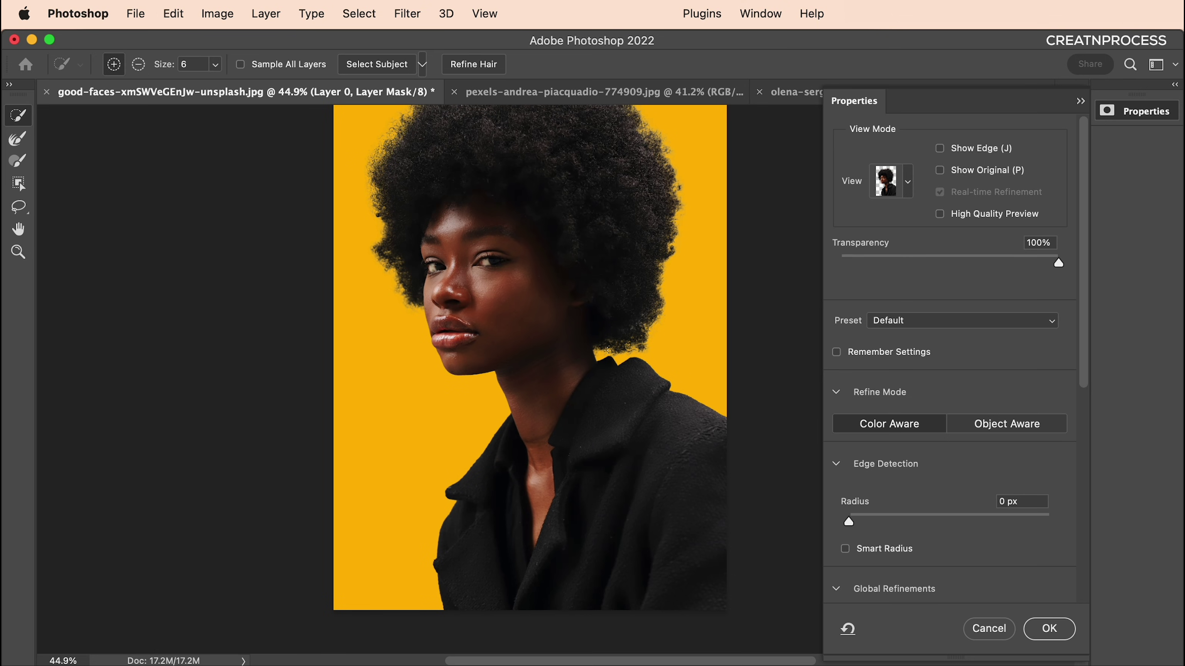
{"action": "left_click_drag", "start_coordinate": [608, 312], "coordinate": [603, 344]}
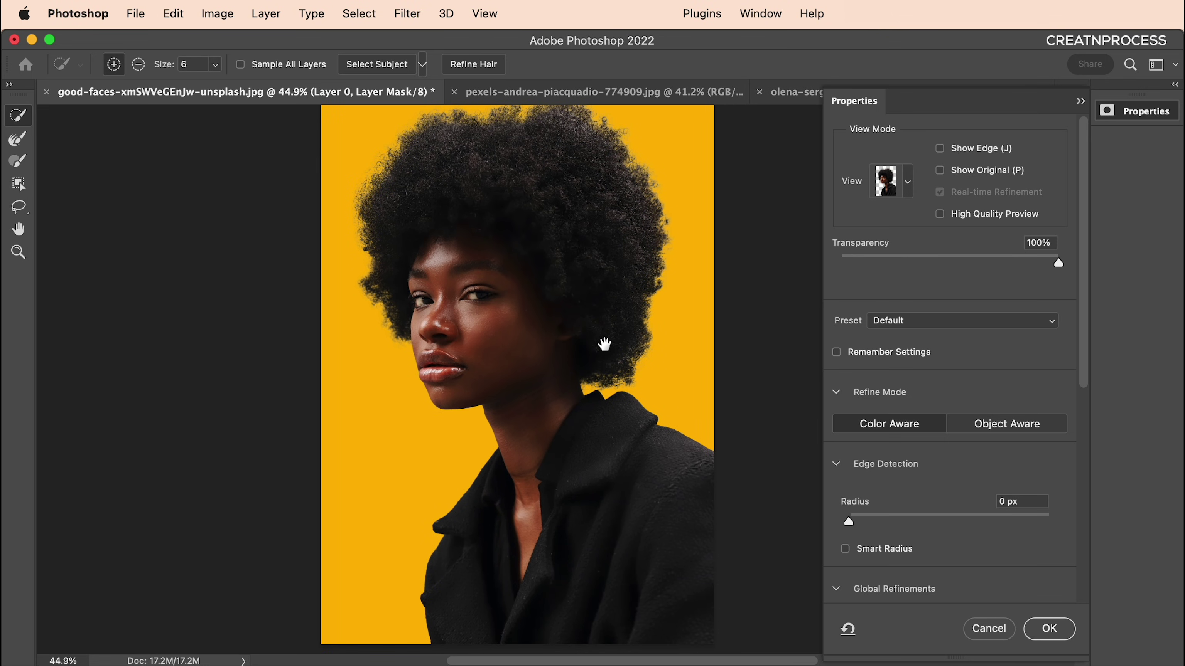
Enable Decontaminate Colors at 100%, keep the output as New Layer with Layer Mask, and apply the refinement.
{"action": "scroll", "coordinate": [983, 513], "scroll_direction": "down", "scroll_amount": 10}
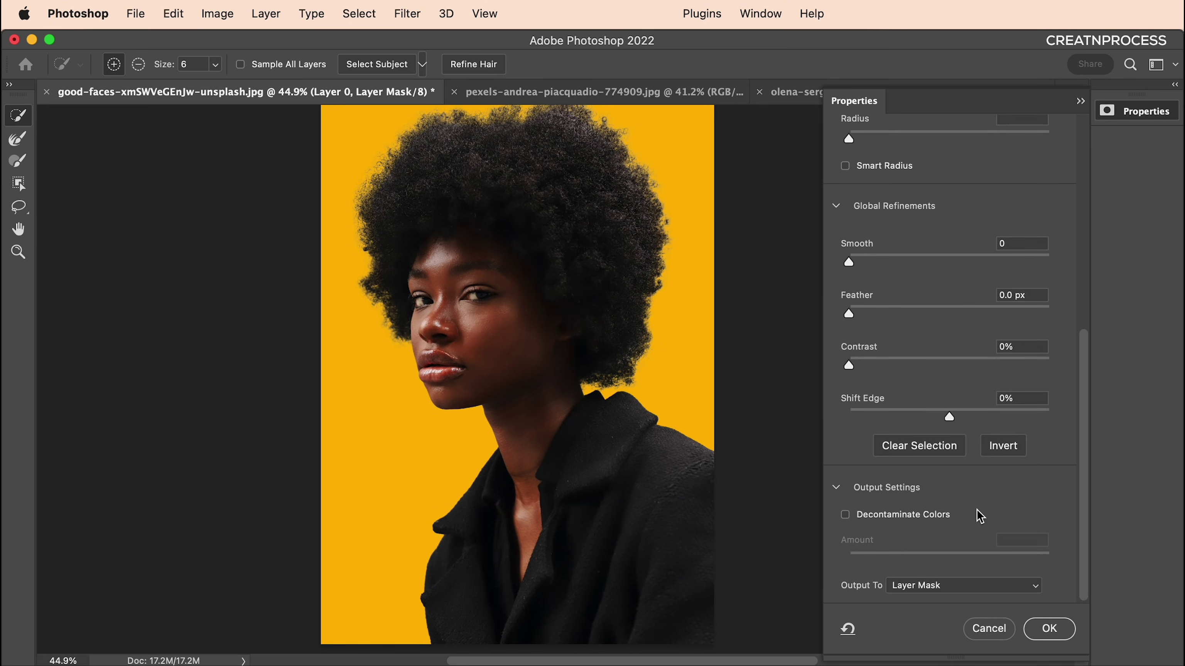
{"action": "left_click", "coordinate": [845, 515]}
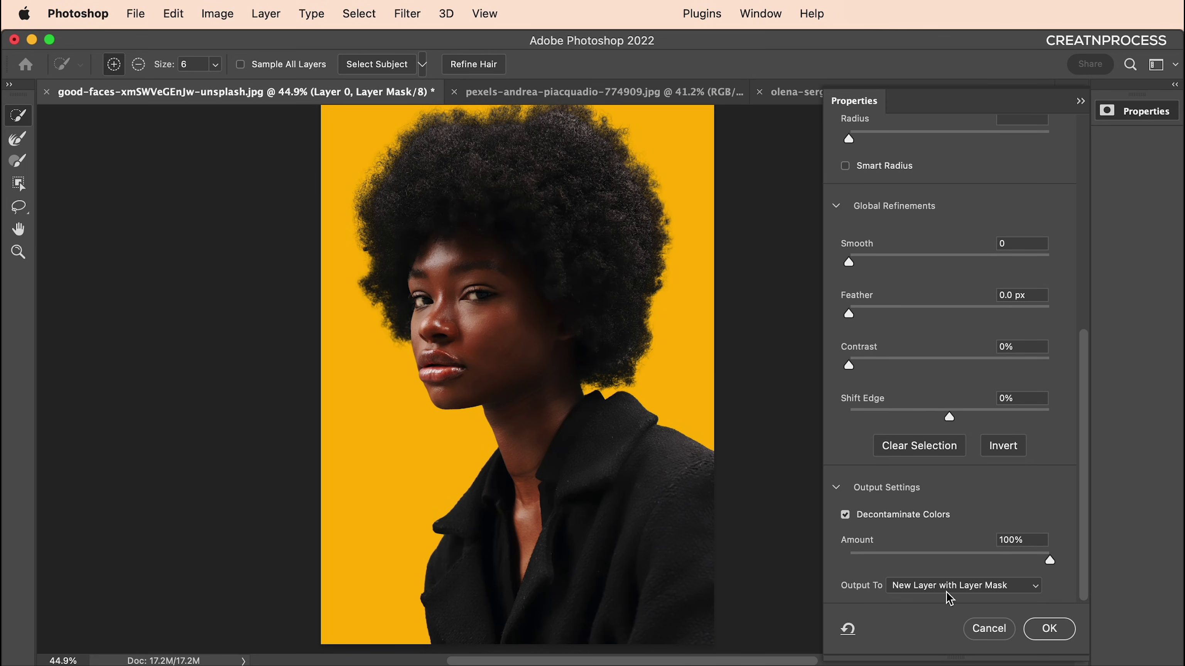
{"action": "left_click", "coordinate": [970, 589]}
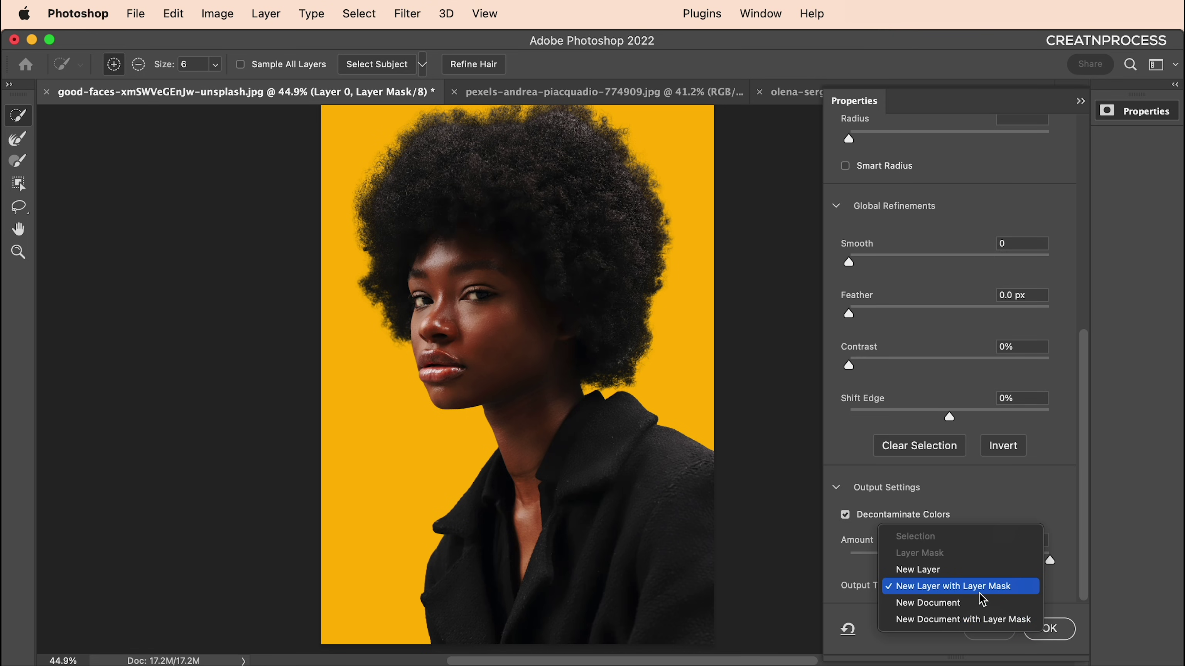
{"action": "left_click", "coordinate": [1078, 611]}
{"action": "left_click", "coordinate": [1051, 628]}
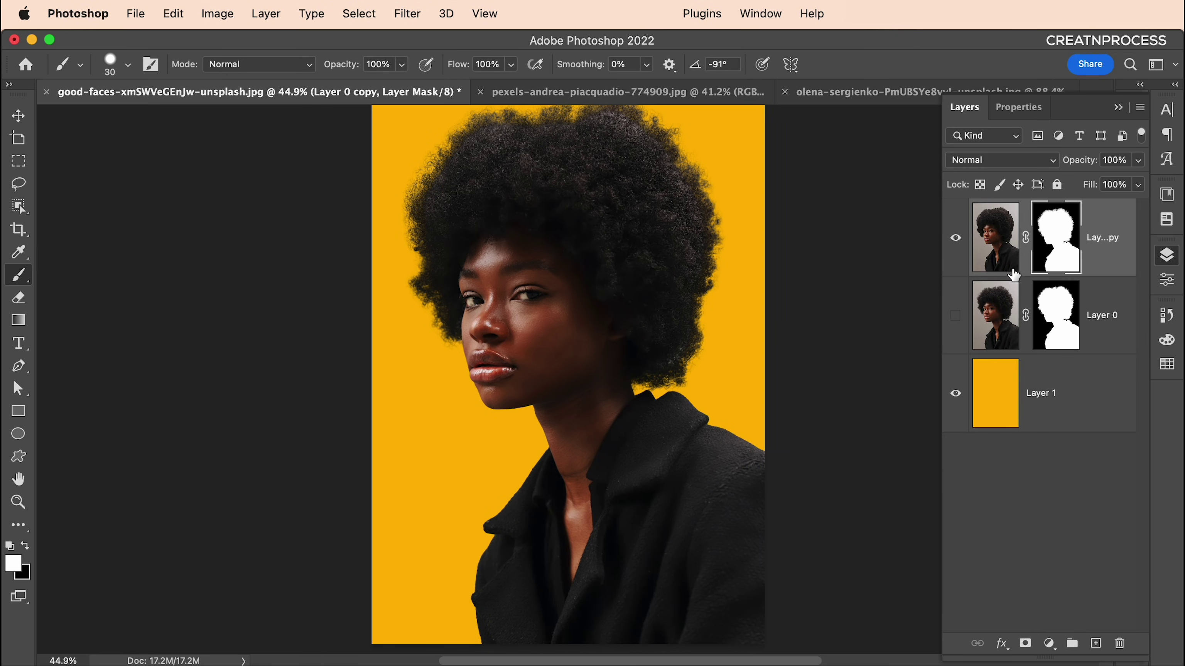
Check the new cutout's hair edges on orange and on transparency, hiding Layer 1 and showing it again.
{"action": "scroll", "coordinate": [679, 266], "scroll_direction": "up", "scroll_amount": 3}
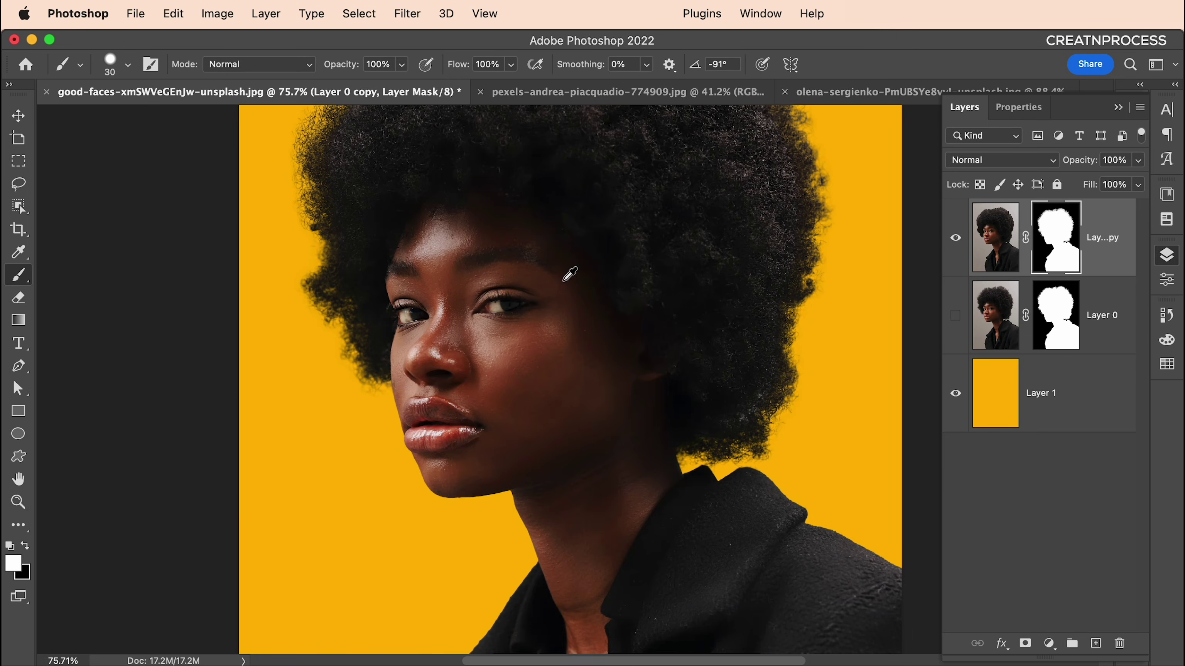
{"action": "left_click_drag", "start_coordinate": [643, 237], "coordinate": [674, 325]}
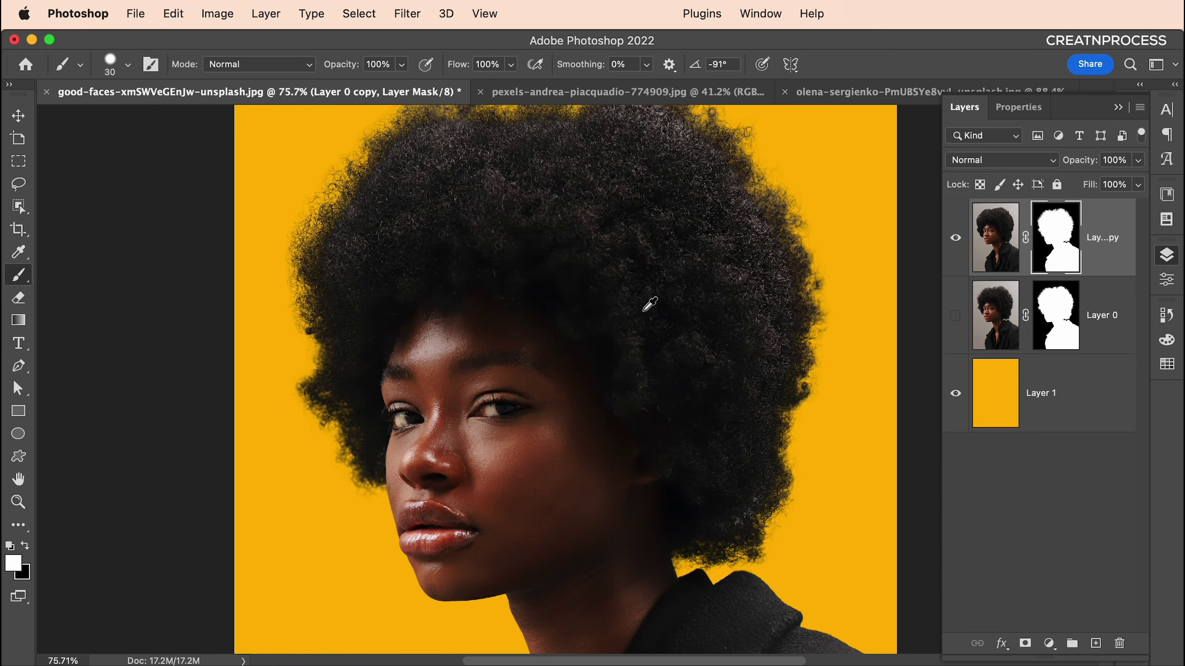
{"action": "scroll", "coordinate": [644, 310], "scroll_direction": "up", "scroll_amount": 1}
{"action": "scroll", "coordinate": [600, 339], "scroll_direction": "down", "scroll_amount": 2}
{"action": "left_click", "coordinate": [955, 393]}
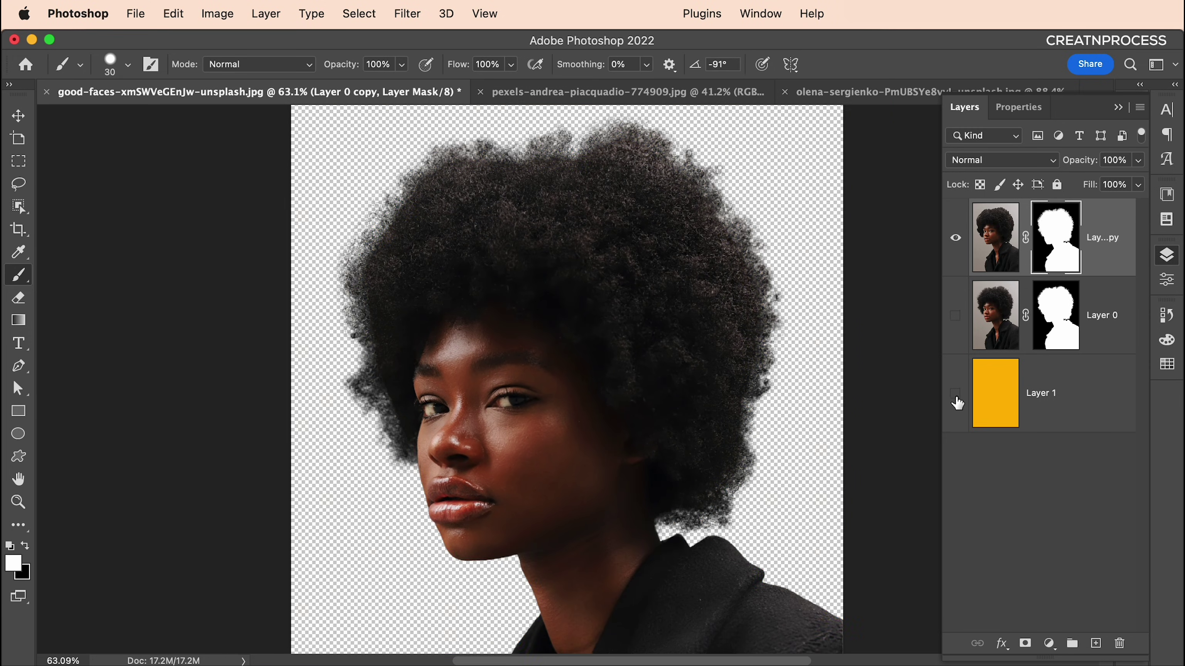
{"action": "left_click", "coordinate": [956, 394]}
Add a blue Color Overlay effect to Layer 1 and check the hair edges against the blue background.
{"action": "double_click", "coordinate": [1091, 427]}
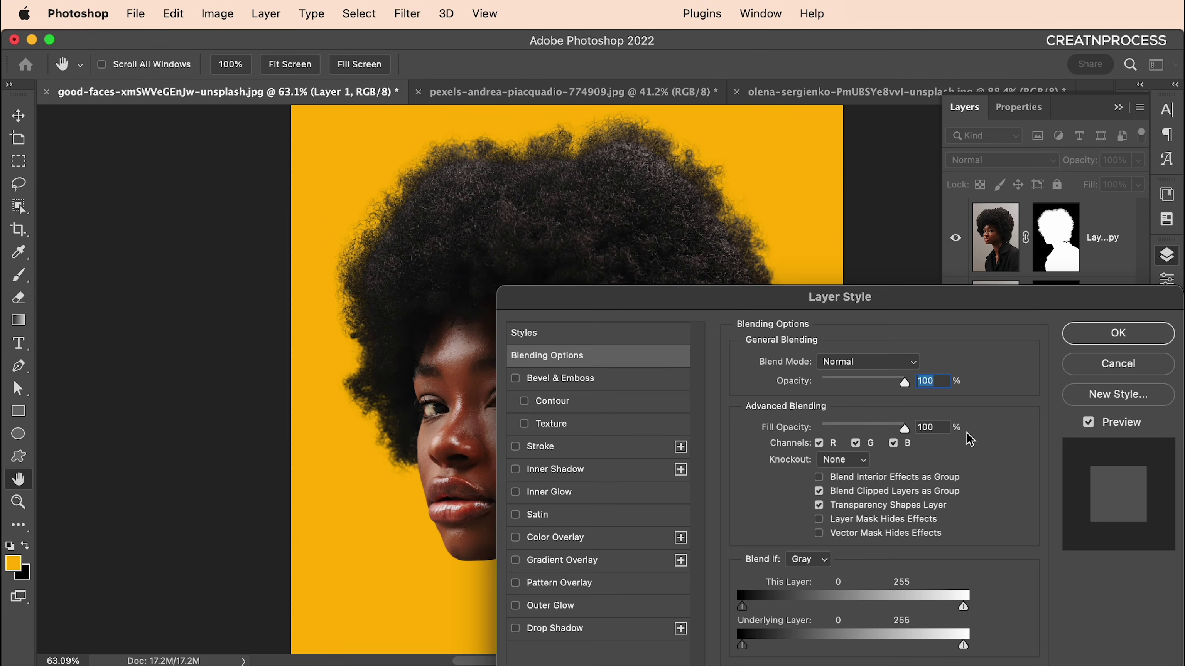
{"action": "left_click", "coordinate": [544, 539]}
{"action": "left_click", "coordinate": [1119, 333]}
{"action": "key", "text": "b"}
{"action": "scroll", "coordinate": [443, 260], "scroll_direction": "up", "scroll_amount": 1}
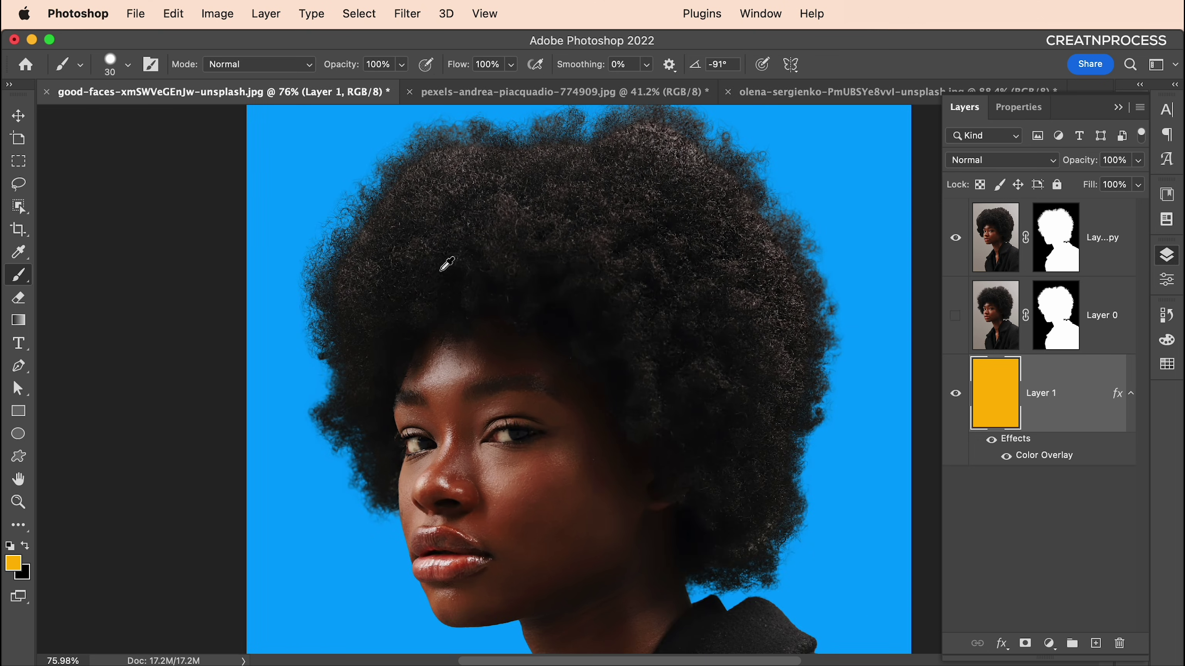
{"action": "scroll", "coordinate": [415, 312], "scroll_direction": "down", "scroll_amount": 3}
{"action": "scroll", "coordinate": [459, 301], "scroll_direction": "up", "scroll_amount": 3}
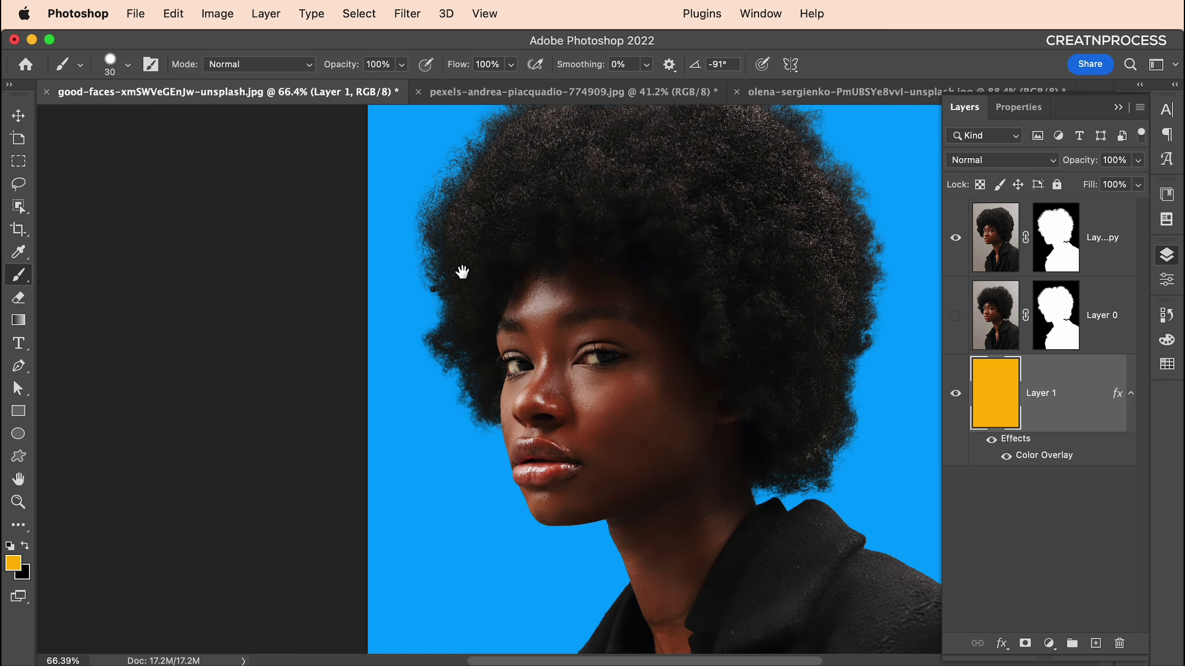
{"action": "left_click_drag", "start_coordinate": [461, 272], "coordinate": [415, 442]}
{"action": "scroll", "coordinate": [439, 340], "scroll_direction": "up", "scroll_amount": 1}
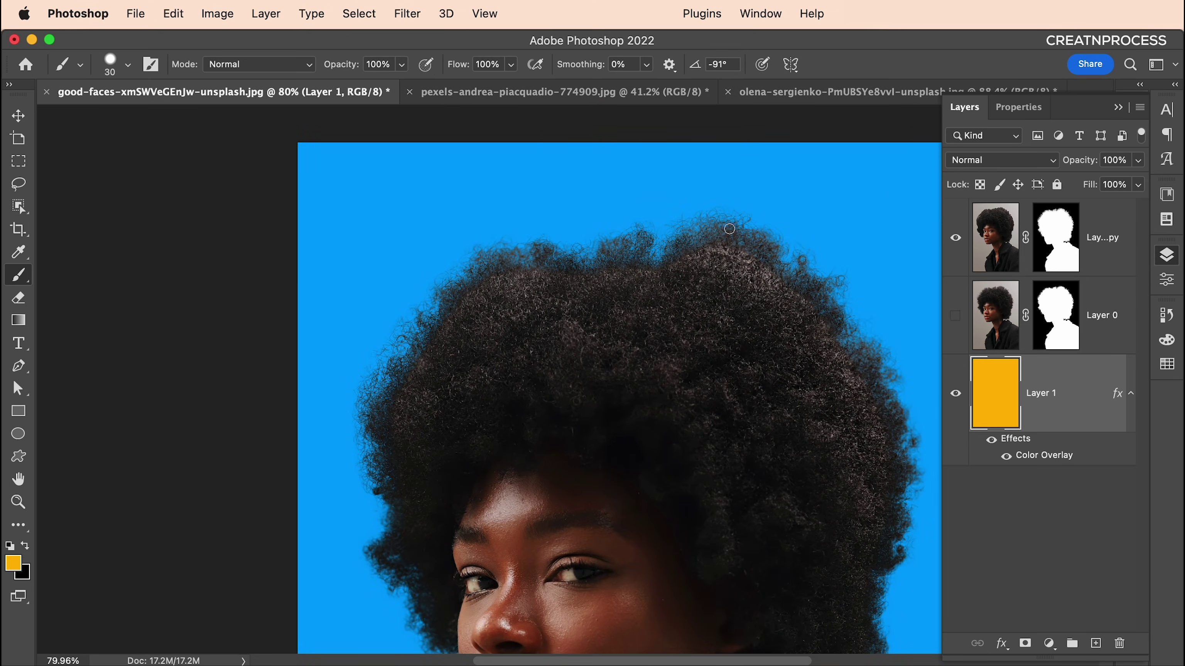
{"action": "scroll", "coordinate": [793, 425], "scroll_direction": "down", "scroll_amount": 5}
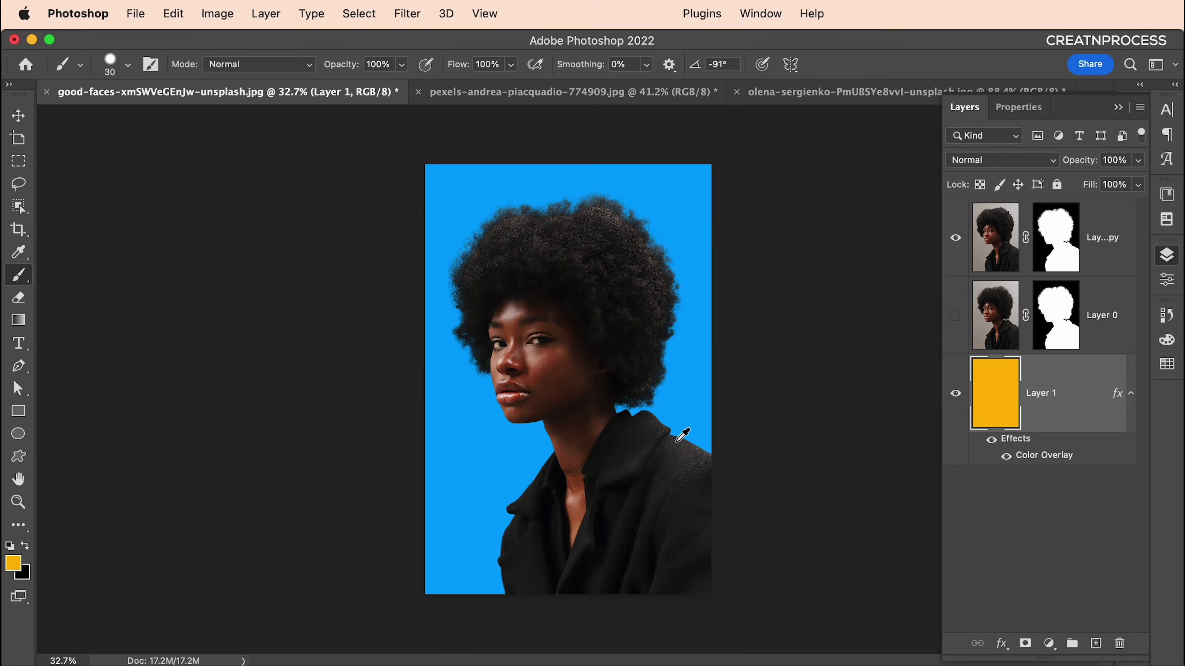
Switch to the photo of the smiling woman in the green patterned shirt and unlock its Background layer.
{"action": "left_click", "coordinate": [543, 93]}
{"action": "scroll", "coordinate": [570, 337], "scroll_direction": "up", "scroll_amount": 1}
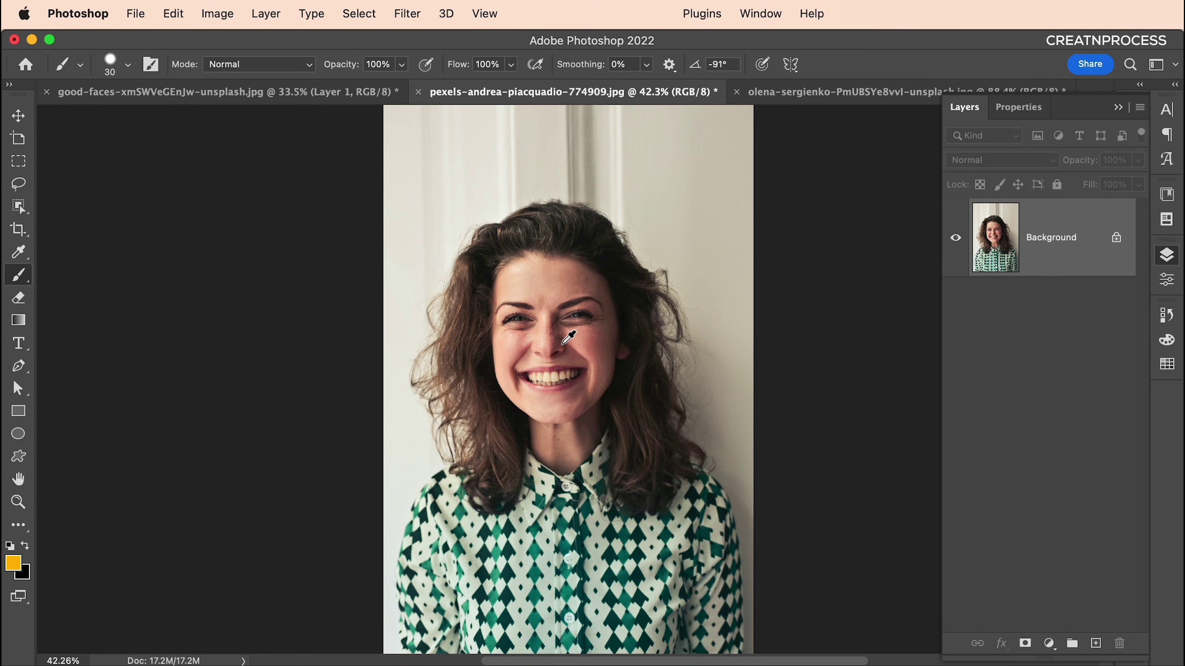
{"action": "scroll", "coordinate": [553, 358], "scroll_direction": "up", "scroll_amount": 1}
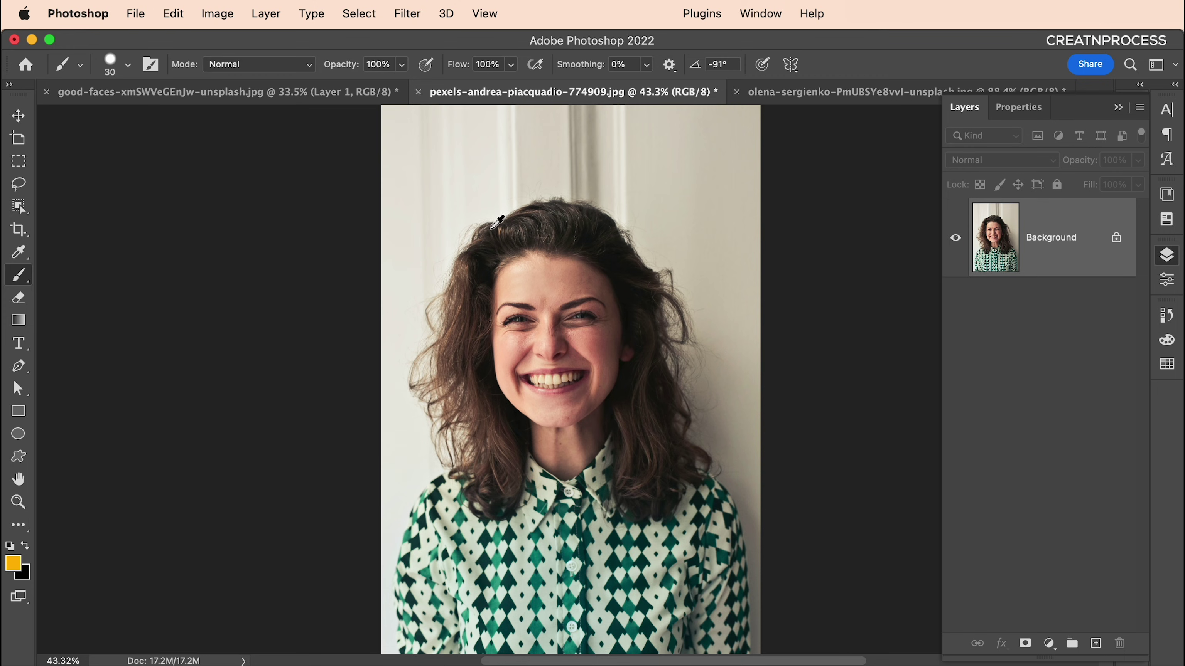
{"action": "left_click_drag", "start_coordinate": [550, 504], "coordinate": [546, 452]}
{"action": "scroll", "coordinate": [534, 409], "scroll_direction": "up", "scroll_amount": 5}
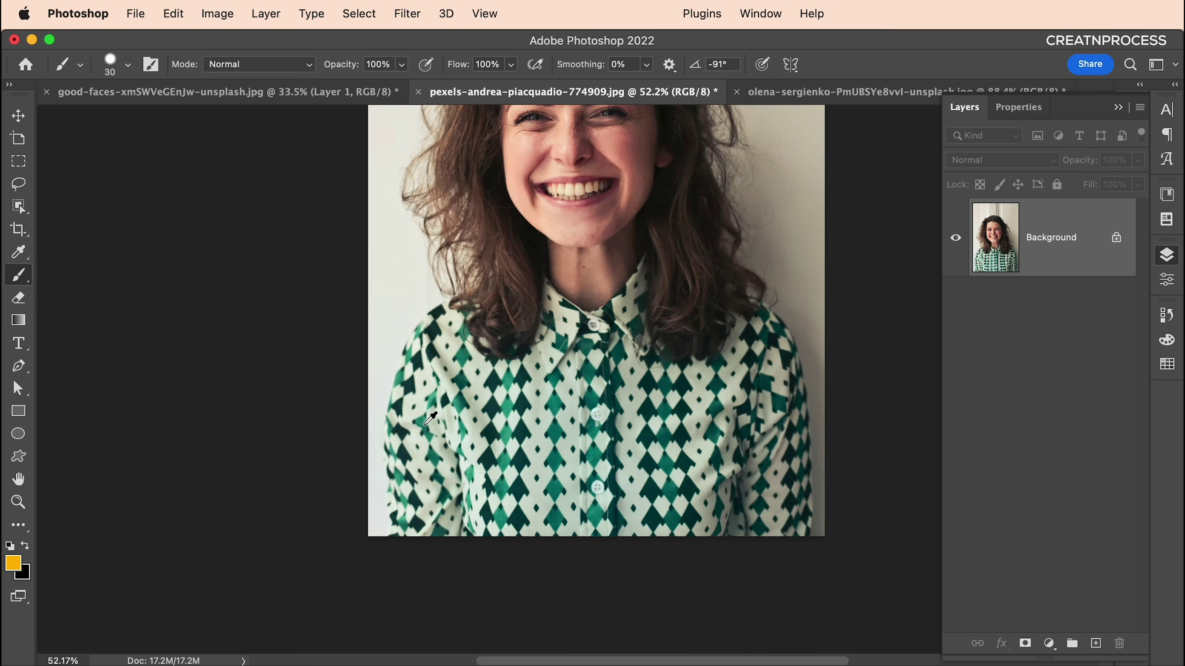
{"action": "scroll", "coordinate": [534, 408], "scroll_direction": "down", "scroll_amount": 5}
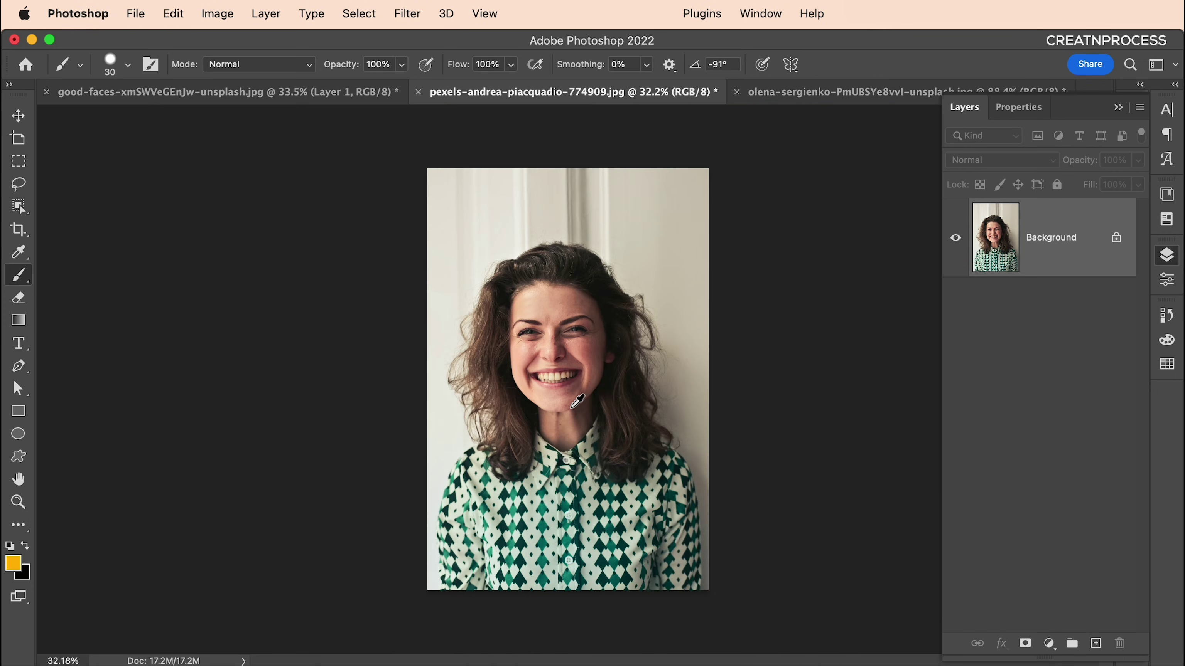
{"action": "scroll", "coordinate": [570, 406], "scroll_direction": "up", "scroll_amount": 1}
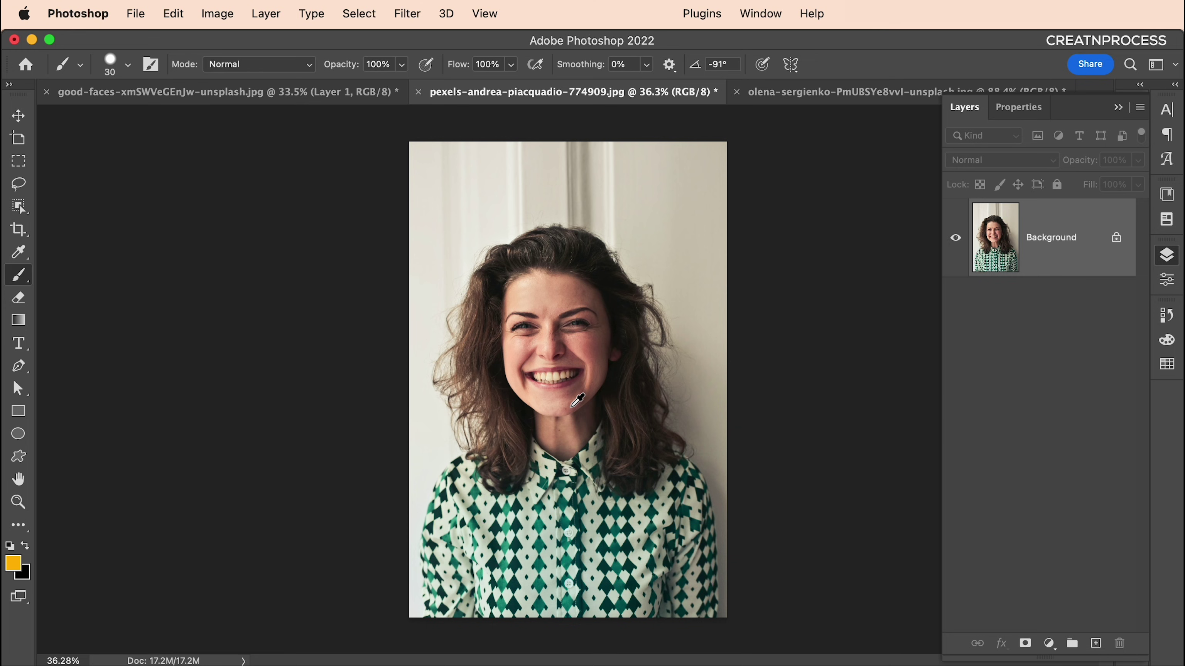
{"action": "left_click", "coordinate": [1115, 238]}
{"action": "left_click", "coordinate": [1166, 280]}
Try the Remove Background quick action on the smiling woman's photo and check the cutout along both shirt sleeves.
{"action": "left_click", "coordinate": [1022, 459]}
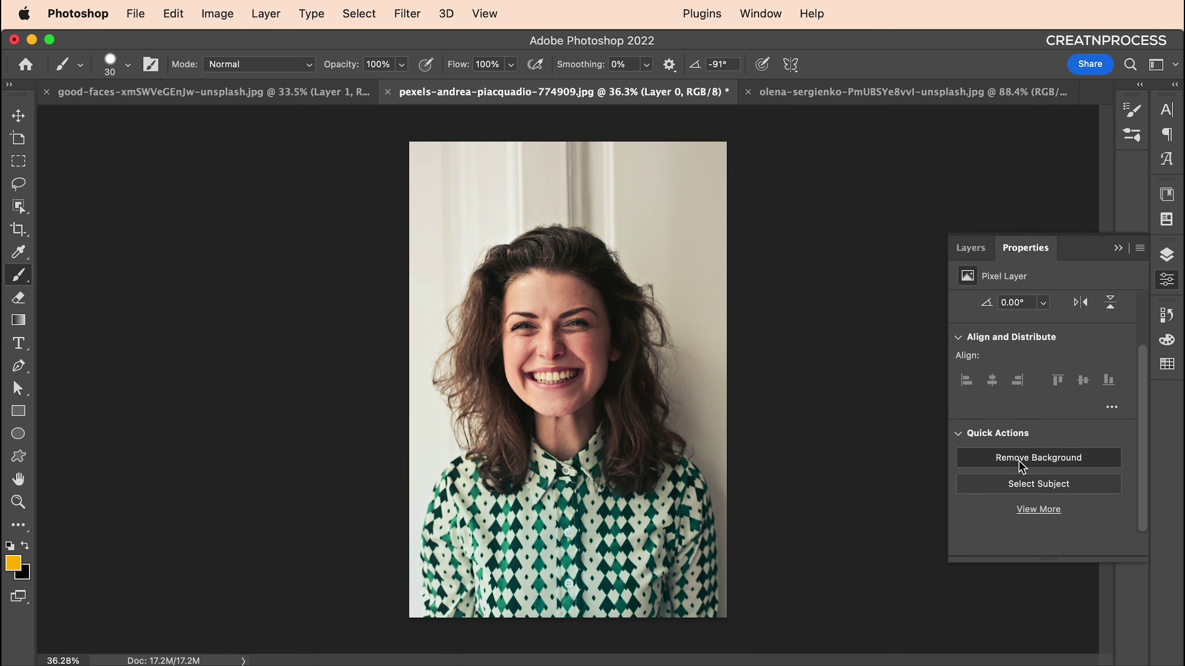
{"action": "scroll", "coordinate": [505, 516], "scroll_direction": "up", "scroll_amount": 8}
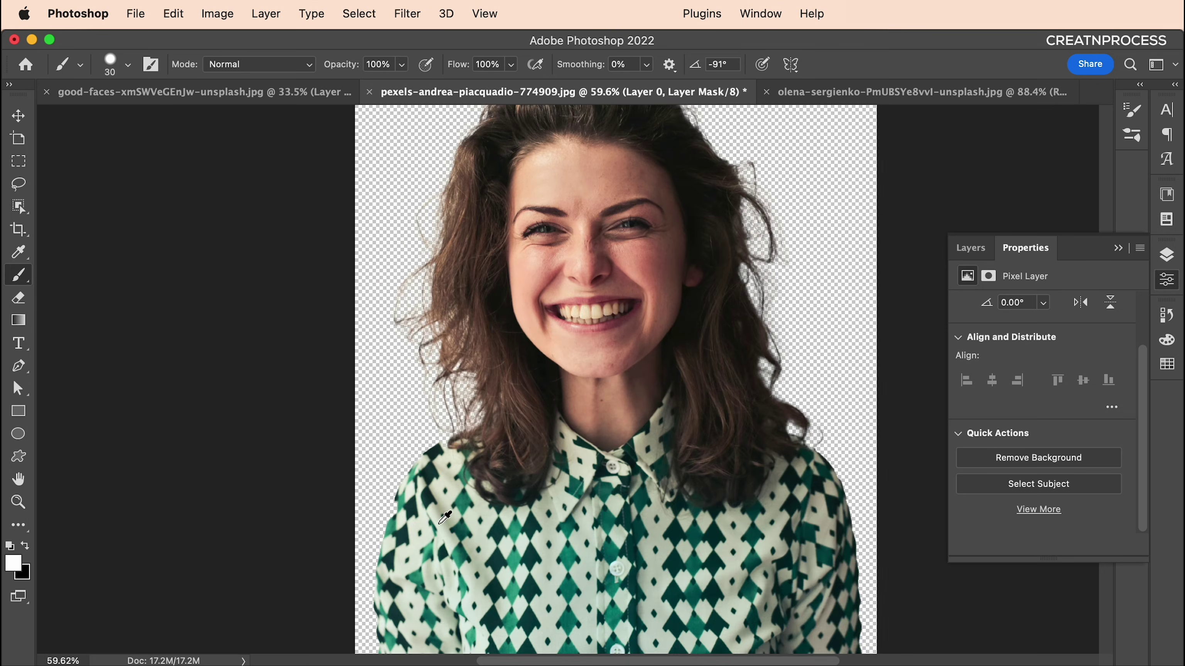
{"action": "scroll", "coordinate": [429, 362], "scroll_direction": "up", "scroll_amount": 4}
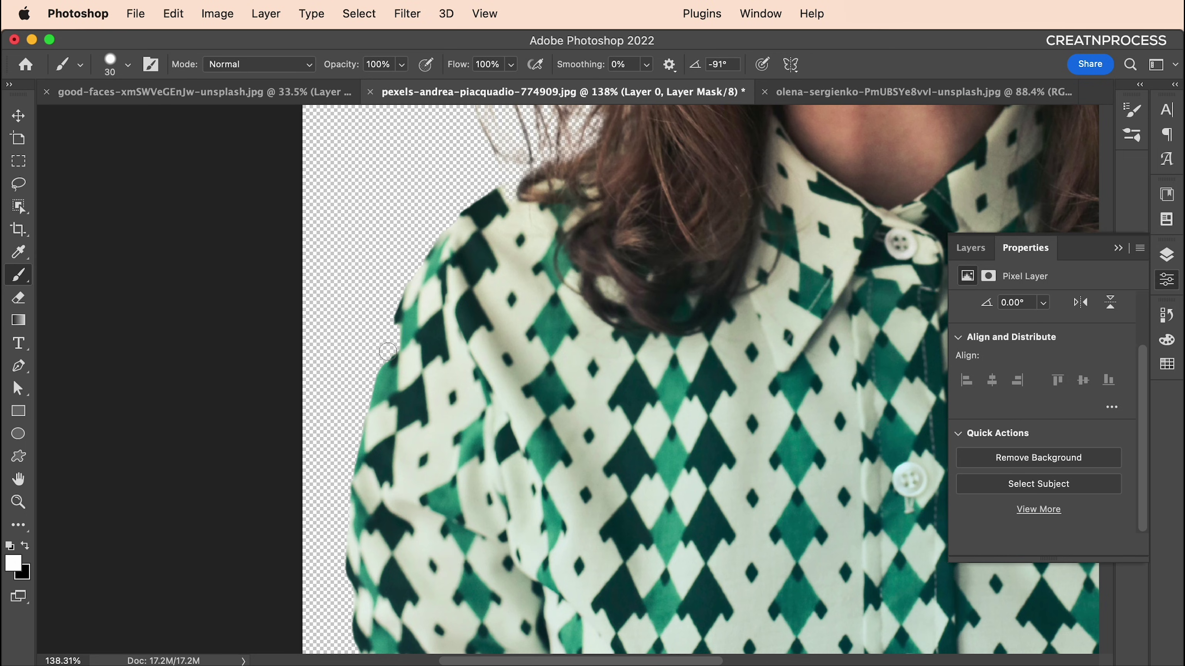
{"action": "left_click_drag", "start_coordinate": [547, 400], "coordinate": [450, 412]}
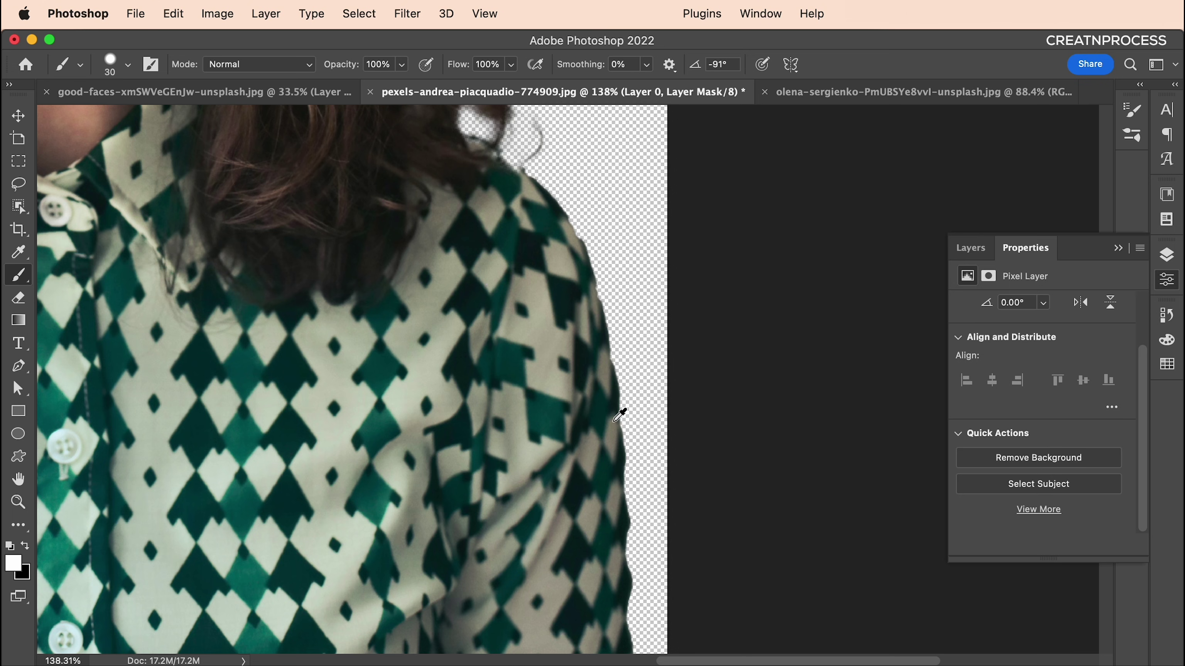
{"action": "left_click_drag", "start_coordinate": [621, 413], "coordinate": [548, 370]}
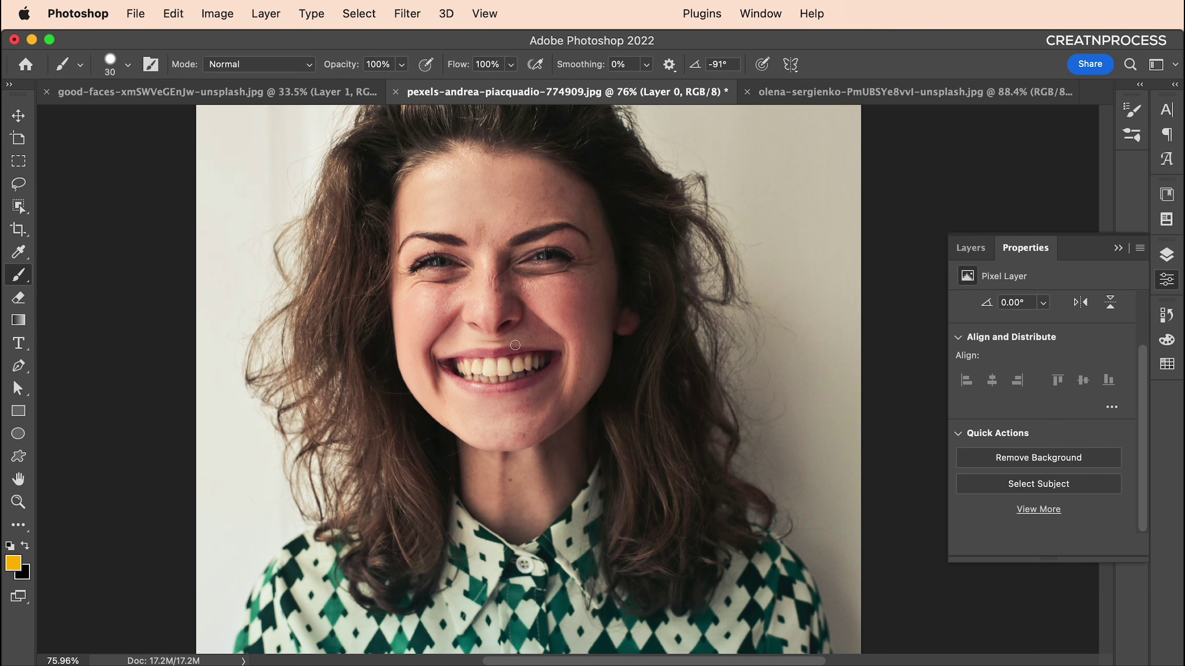
Select the woman by framing her from the top of her hair down to the photo's lower edge with the Object Selection Tool.
{"action": "scroll", "coordinate": [518, 343], "scroll_direction": "down", "scroll_amount": 3, "text": "alt"}
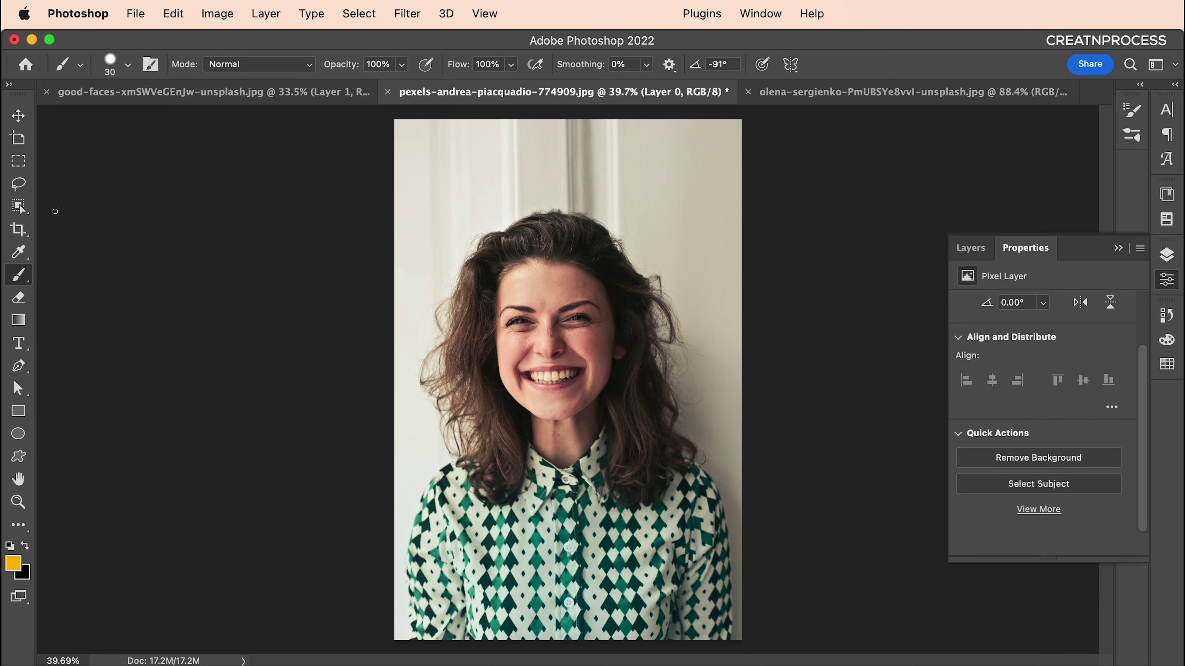
{"action": "left_click", "coordinate": [21, 209]}
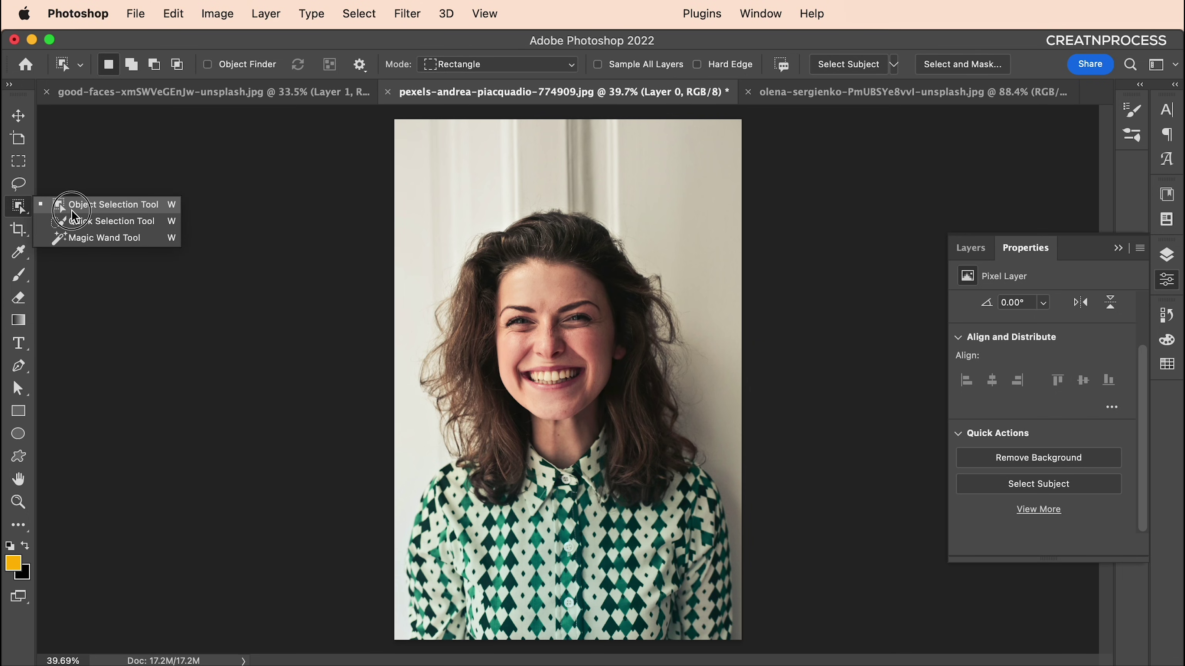
{"action": "left_click", "coordinate": [71, 209]}
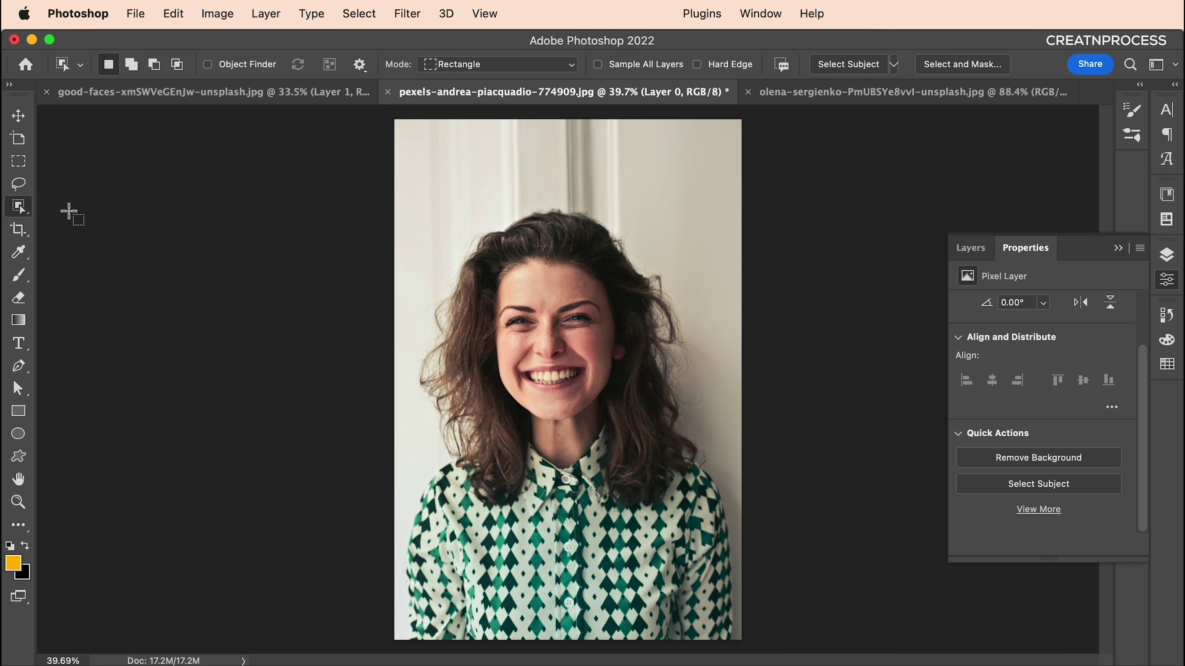
{"action": "left_click_drag", "start_coordinate": [391, 204], "coordinate": [745, 641]}
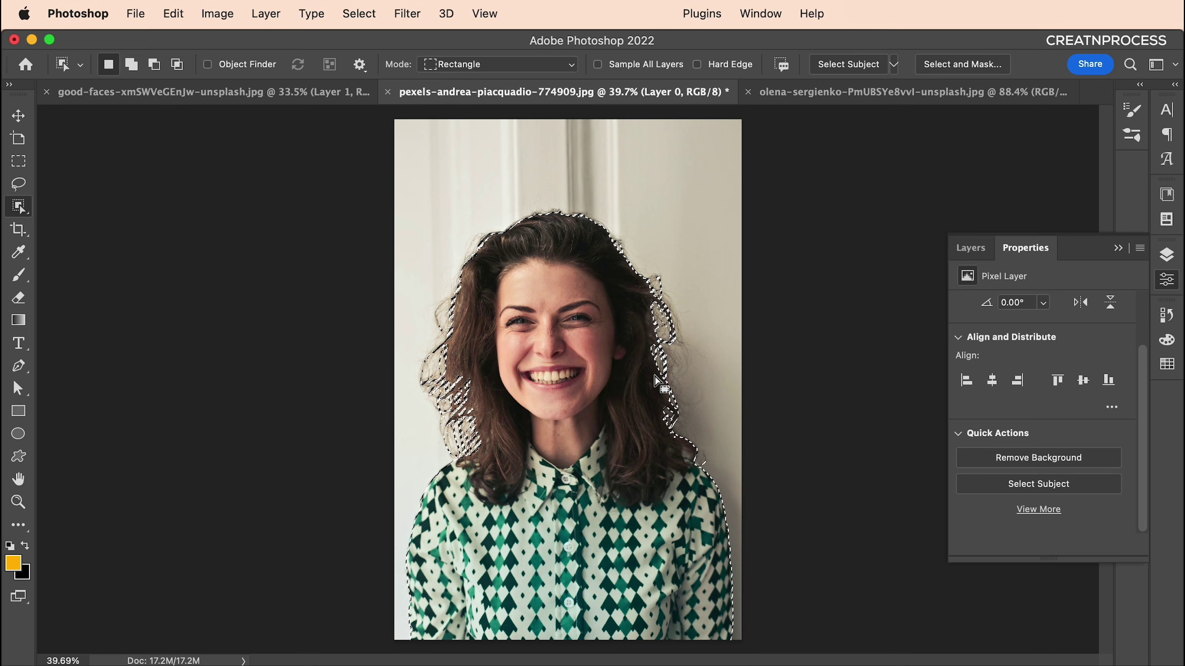
Examine the selection's outline along both shirt sleeves and around the hair.
{"action": "scroll", "coordinate": [409, 508], "scroll_direction": "up", "scroll_amount": 5}
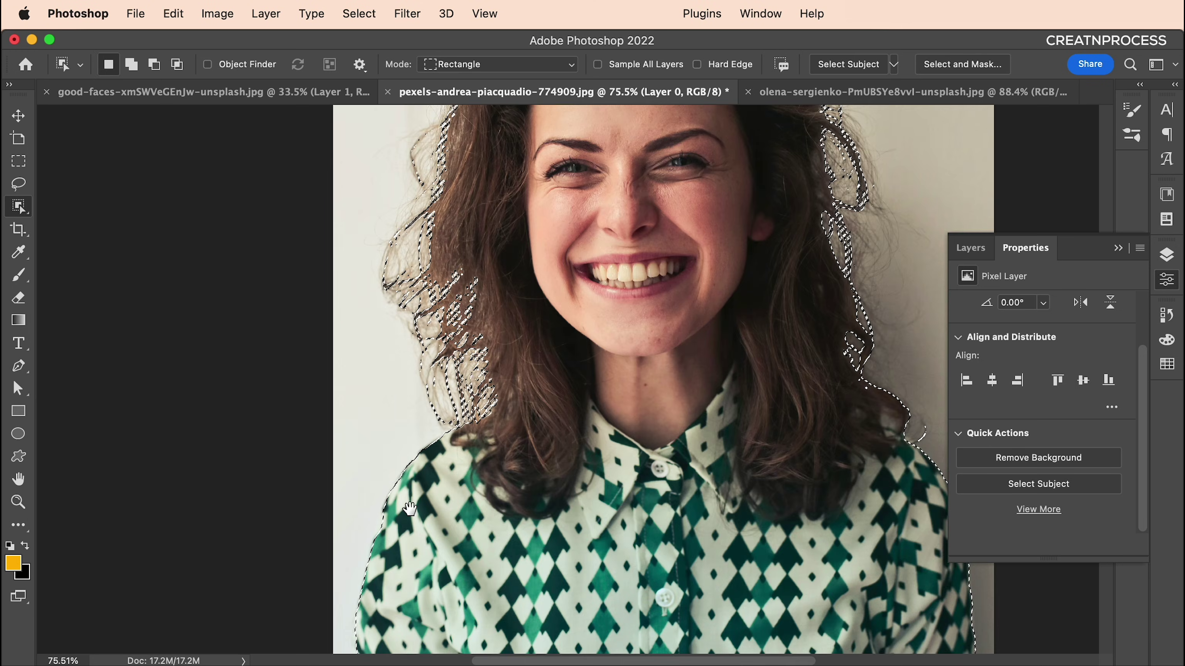
{"action": "scroll", "coordinate": [409, 508], "scroll_direction": "up", "scroll_amount": 10}
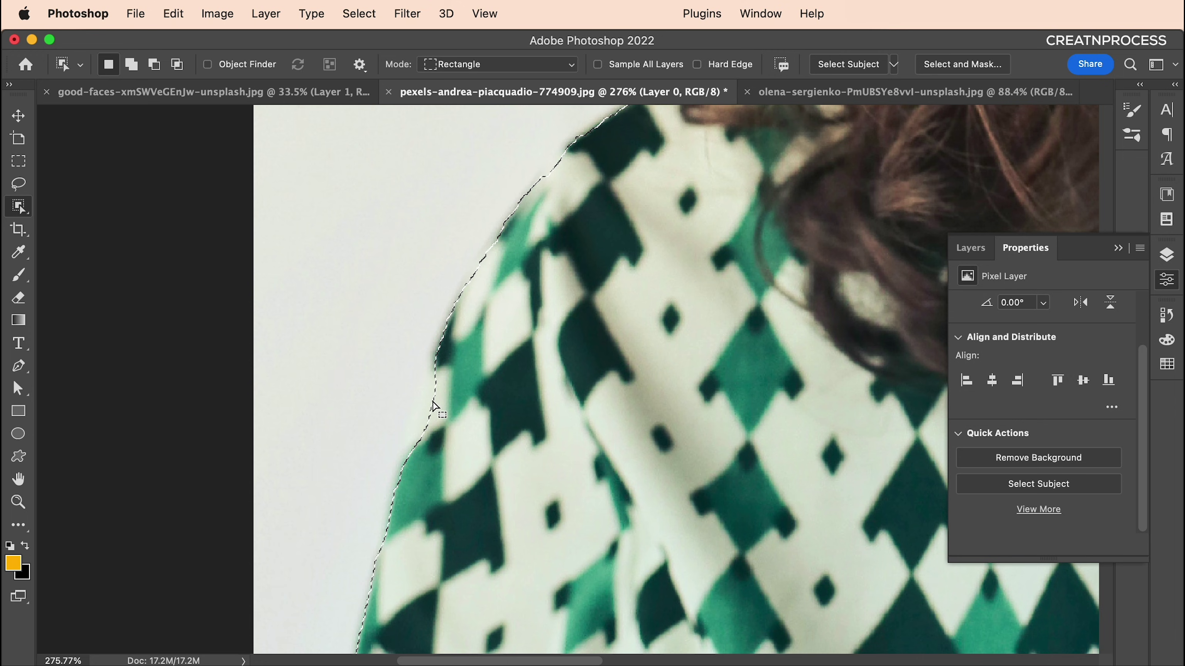
{"action": "left_click_drag", "start_coordinate": [407, 561], "coordinate": [423, 302]}
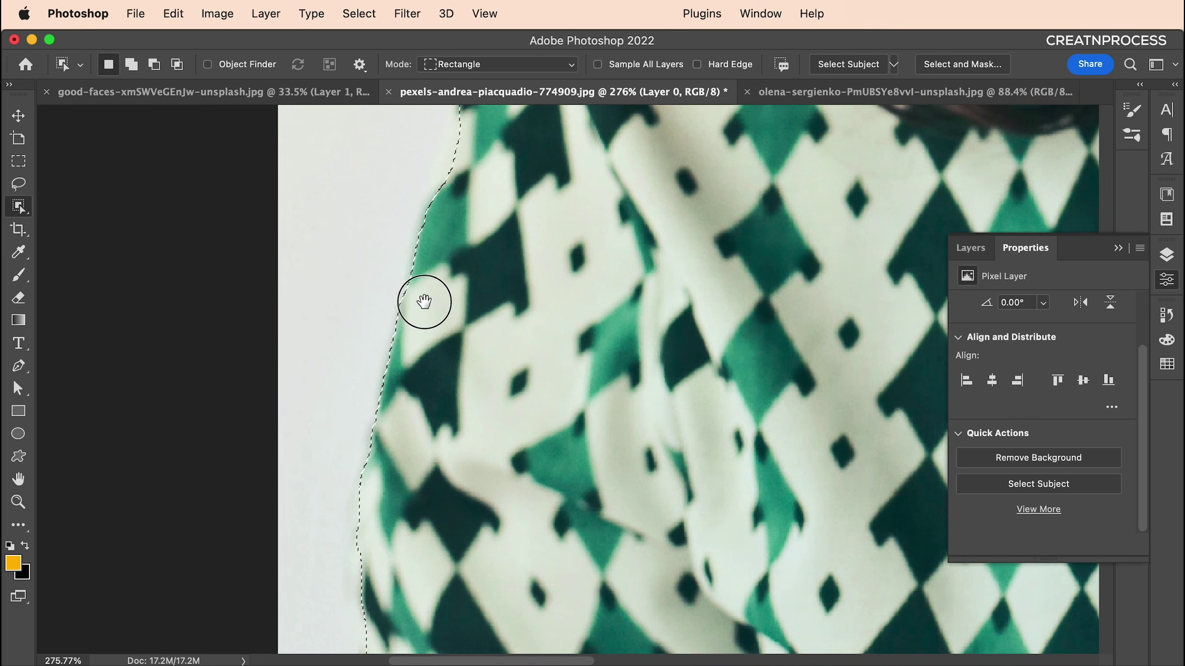
{"action": "left_click_drag", "start_coordinate": [928, 383], "coordinate": [718, 435]}
{"action": "scroll", "coordinate": [717, 435], "scroll_direction": "right", "scroll_amount": 15}
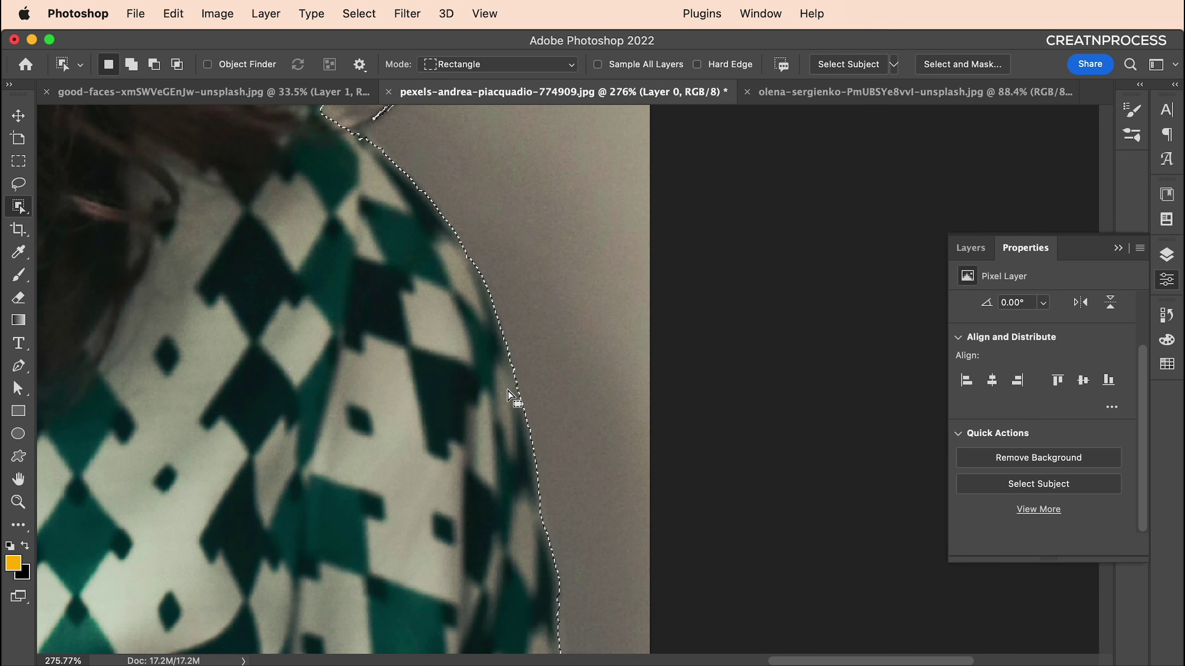
{"action": "scroll", "coordinate": [380, 175], "scroll_direction": "down", "scroll_amount": 4}
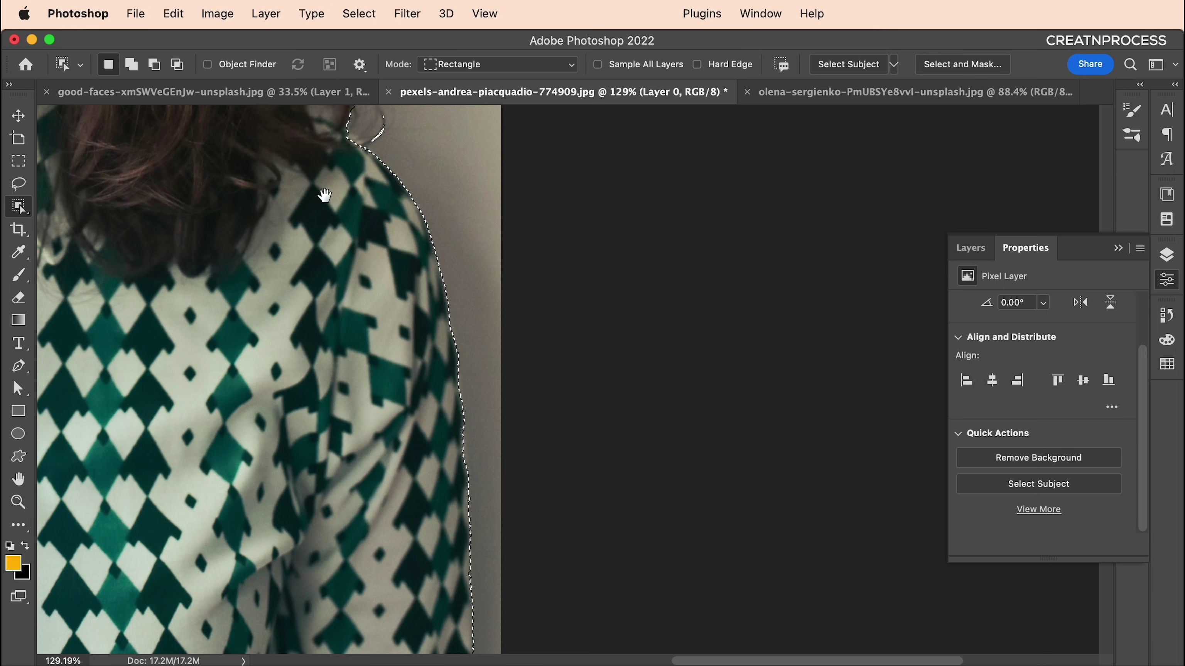
{"action": "left_click_drag", "start_coordinate": [324, 193], "coordinate": [528, 363]}
{"action": "scroll", "coordinate": [528, 363], "scroll_direction": "down", "scroll_amount": 4}
{"action": "left_click_drag", "start_coordinate": [429, 295], "coordinate": [520, 387]}
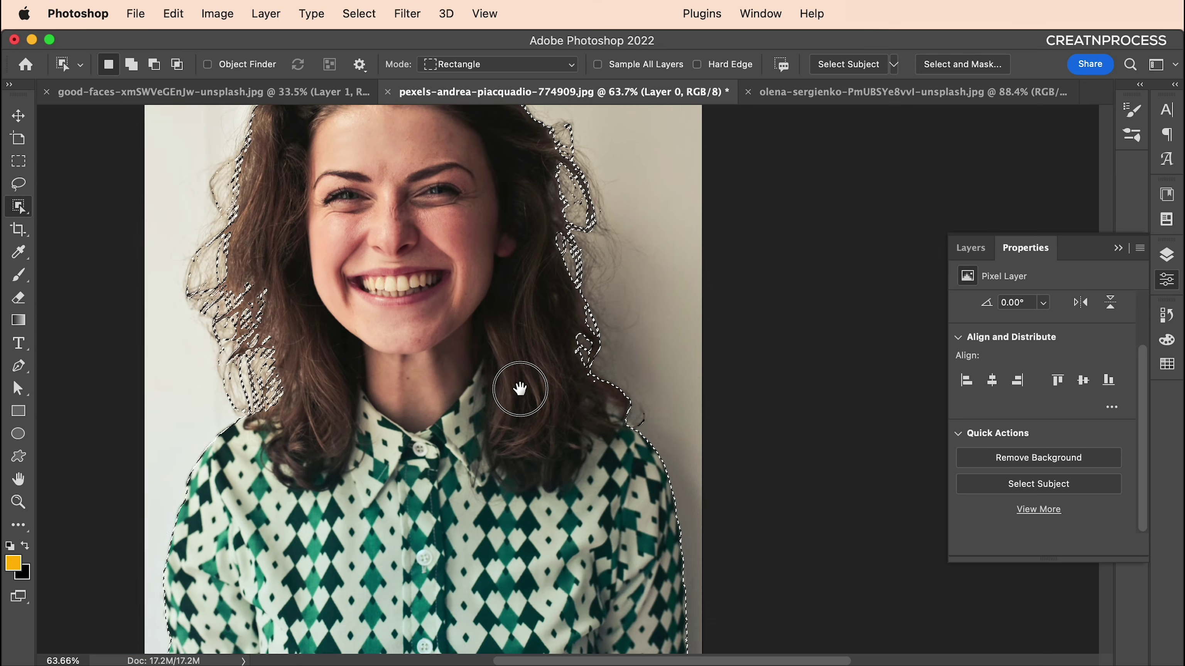
Open the selection in Select and Mask and inspect the cutout's hair and shoulder edges on transparency.
{"action": "left_click", "coordinate": [948, 70]}
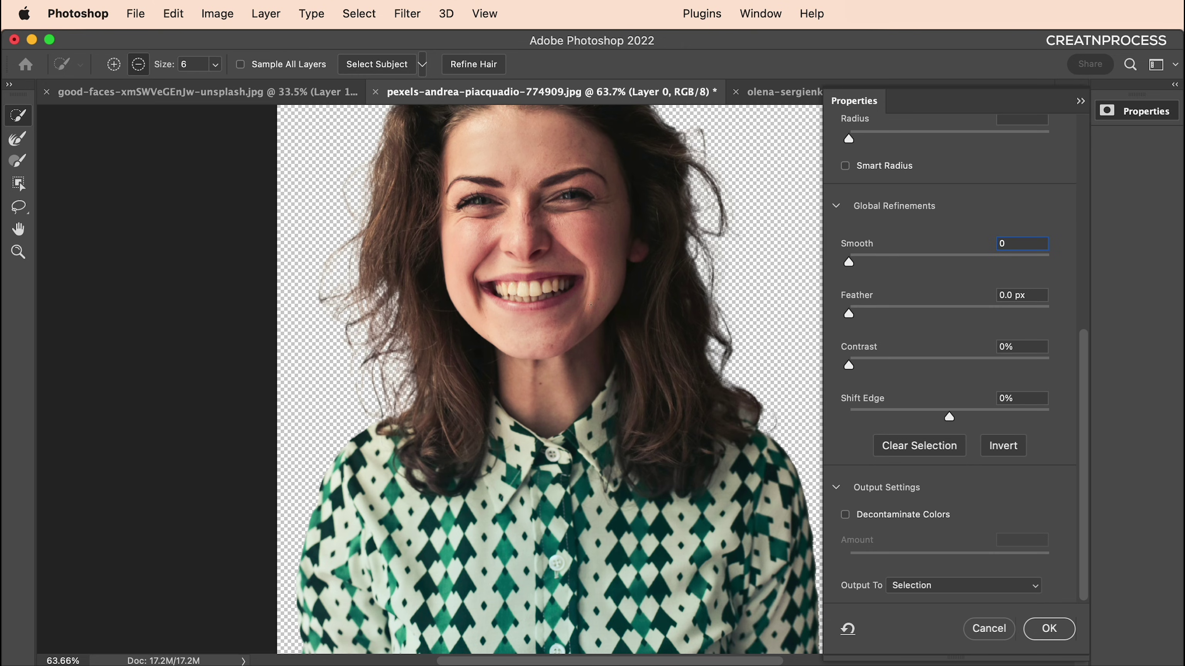
{"action": "scroll", "coordinate": [591, 304], "scroll_direction": "down", "scroll_amount": 3}
{"action": "left_click_drag", "start_coordinate": [594, 258], "coordinate": [642, 337]}
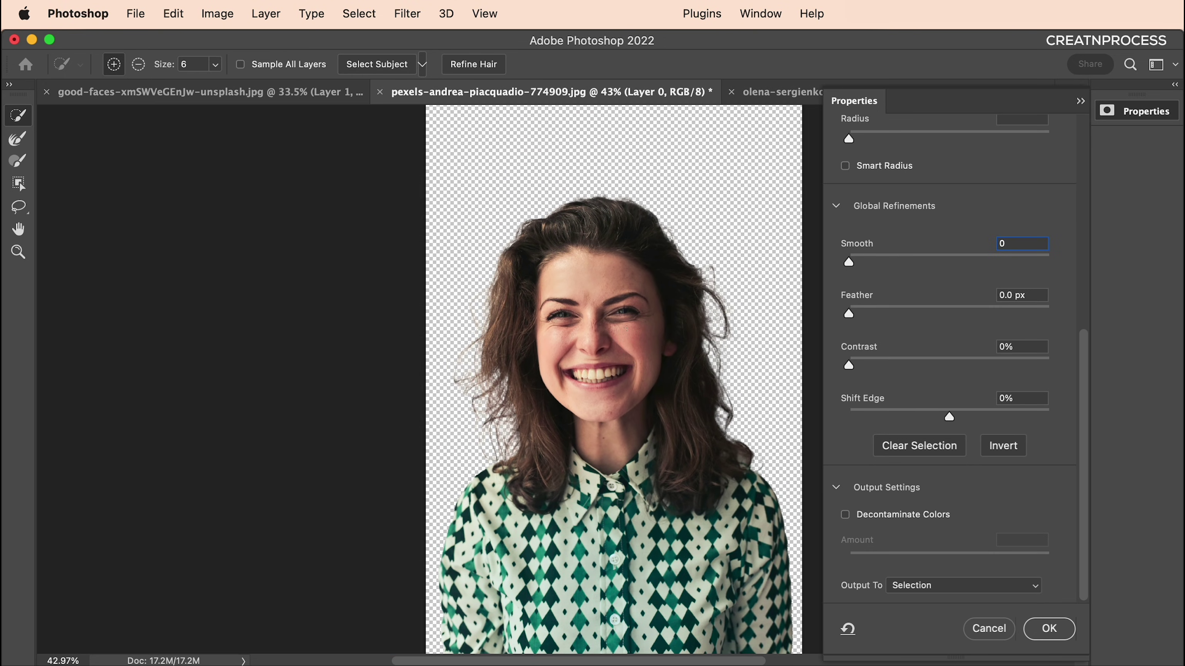
{"action": "scroll", "coordinate": [499, 368], "scroll_direction": "up", "scroll_amount": 2}
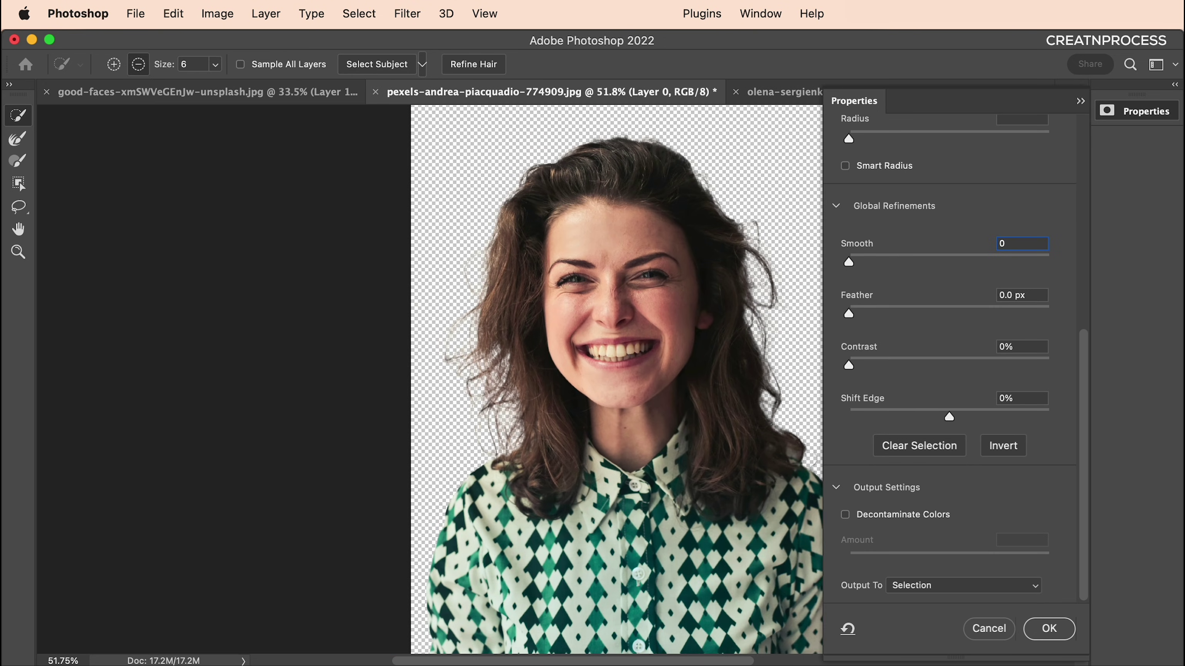
{"action": "left_click_drag", "start_coordinate": [730, 506], "coordinate": [726, 381]}
{"action": "scroll", "coordinate": [486, 413], "scroll_direction": "up", "scroll_amount": 7}
{"action": "left_click_drag", "start_coordinate": [590, 293], "coordinate": [555, 365]}
{"action": "scroll", "coordinate": [728, 415], "scroll_direction": "down", "scroll_amount": 2}
{"action": "scroll", "coordinate": [707, 422], "scroll_direction": "up", "scroll_amount": 1}
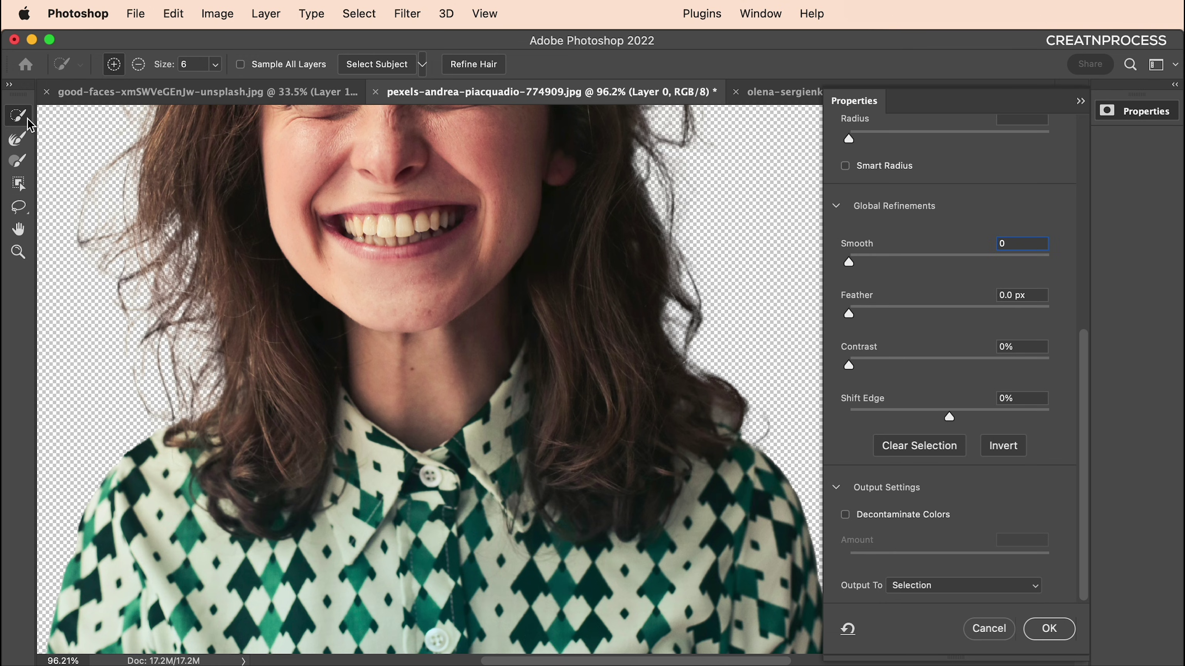
Brush over the hair ends above the shoulder on the image's right with the Refine Edge Brush at size 80.
{"action": "left_click", "coordinate": [20, 140]}
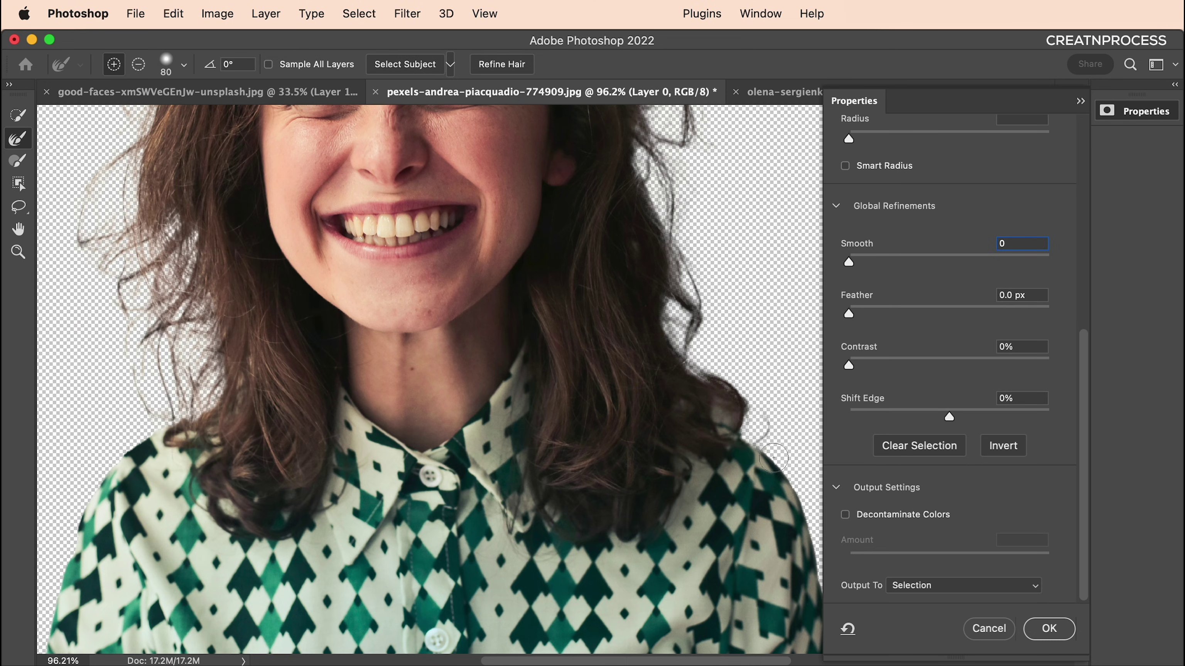
{"action": "left_click_drag", "start_coordinate": [730, 418], "coordinate": [652, 444]}
{"action": "scroll", "coordinate": [717, 405], "scroll_direction": "down", "scroll_amount": 5}
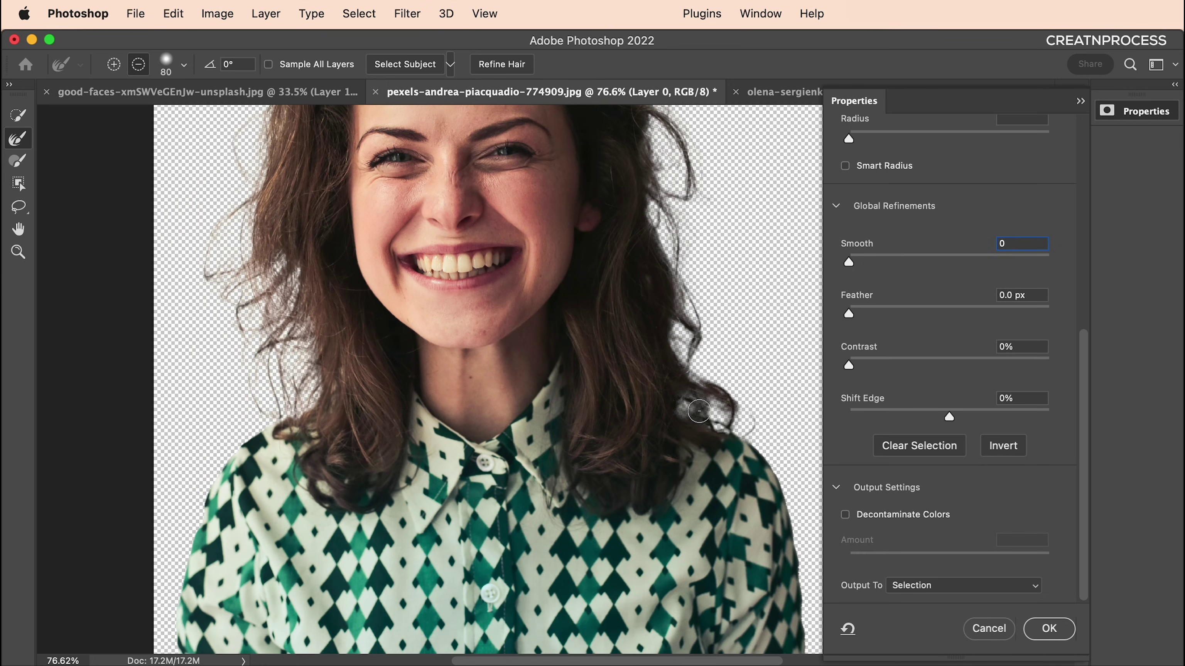
{"action": "scroll", "coordinate": [664, 436], "scroll_direction": "up", "scroll_amount": 2}
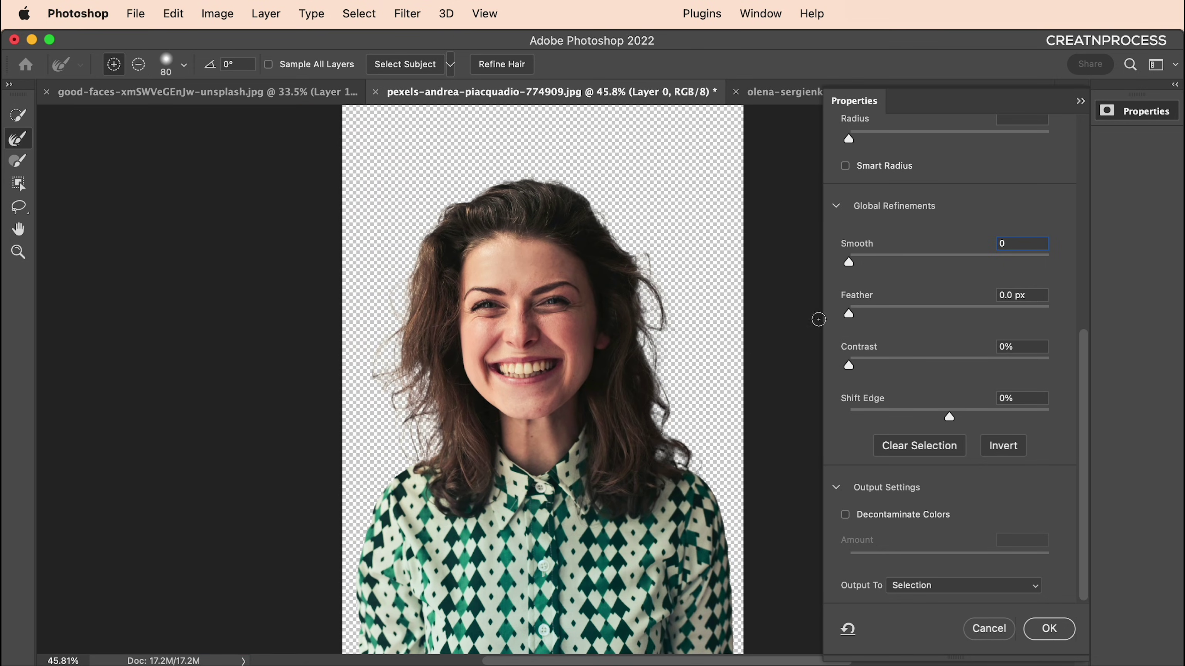
{"action": "scroll", "coordinate": [933, 327], "scroll_direction": "up", "scroll_amount": 10}
Preview the cutout with the On Black view at 100% opacity.
{"action": "left_click", "coordinate": [908, 186]}
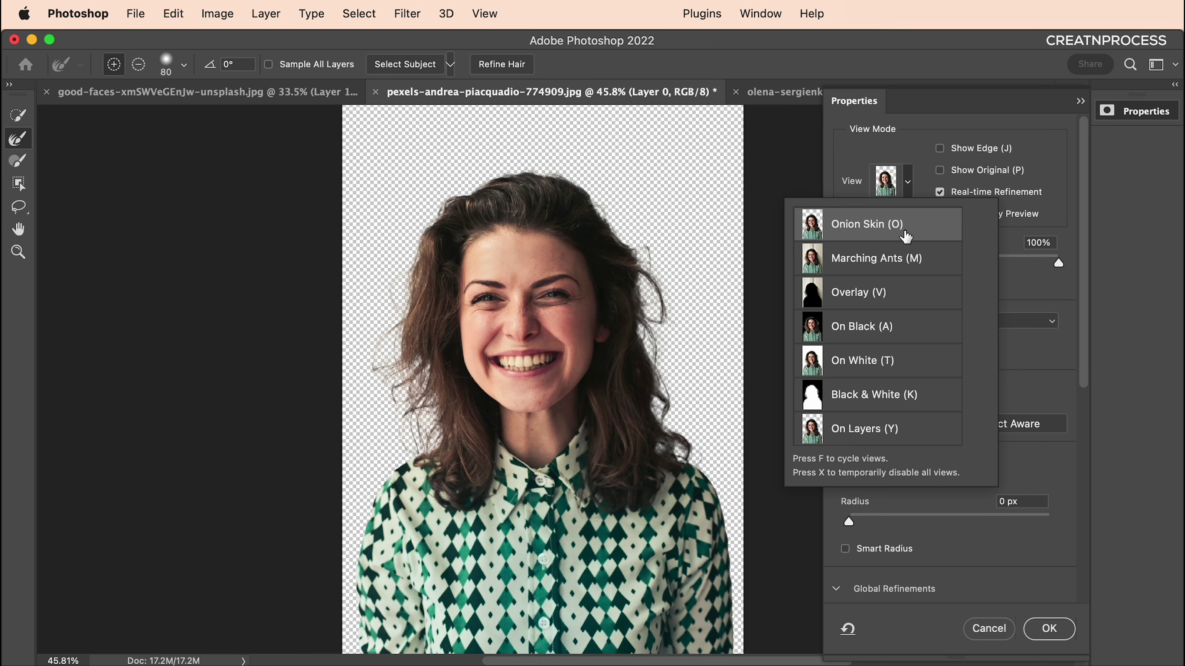
{"action": "left_click", "coordinate": [944, 193]}
{"action": "left_click_drag", "start_coordinate": [977, 264], "coordinate": [1064, 266]}
{"action": "left_click", "coordinate": [898, 182]}
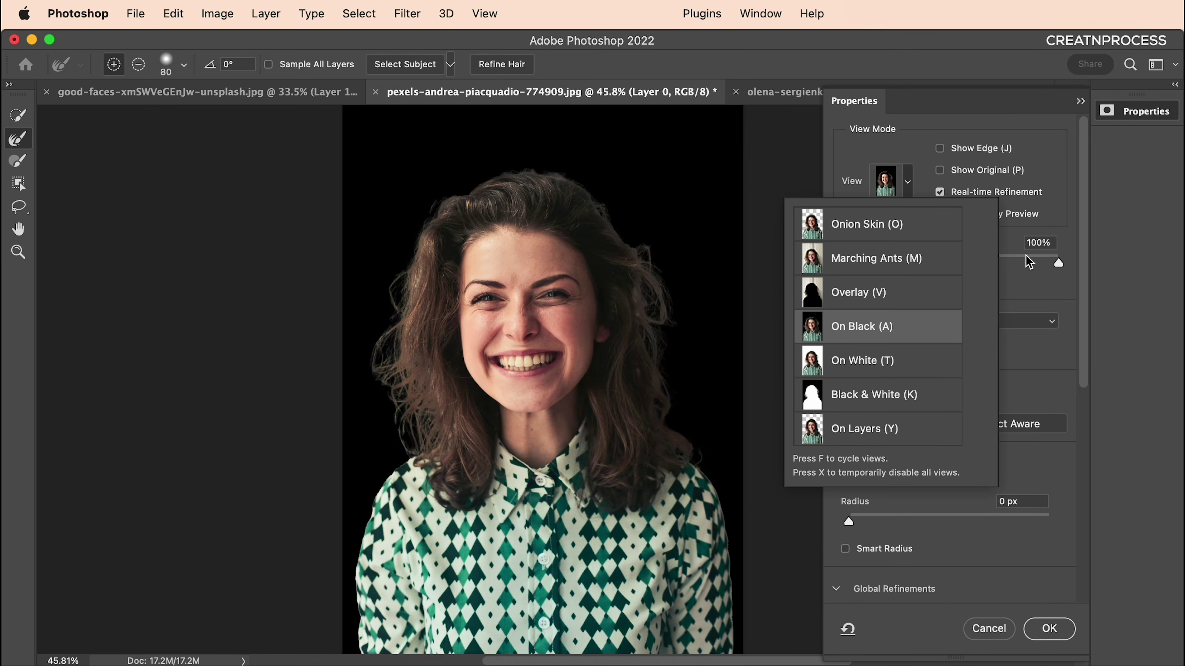
{"action": "left_click_drag", "start_coordinate": [1030, 263], "coordinate": [1064, 265]}
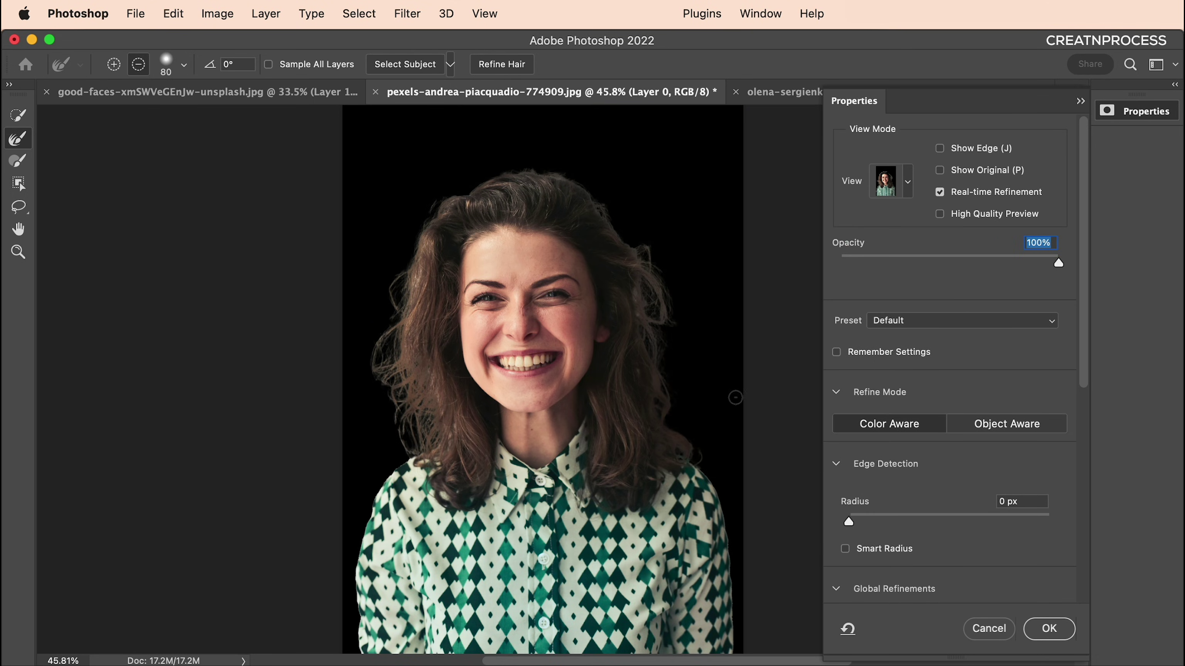
Paint along the outer hair edges on both sides of the head with the Refine Edge Brush enlarged to 175.
{"action": "scroll", "coordinate": [735, 397], "scroll_direction": "up", "scroll_amount": 5}
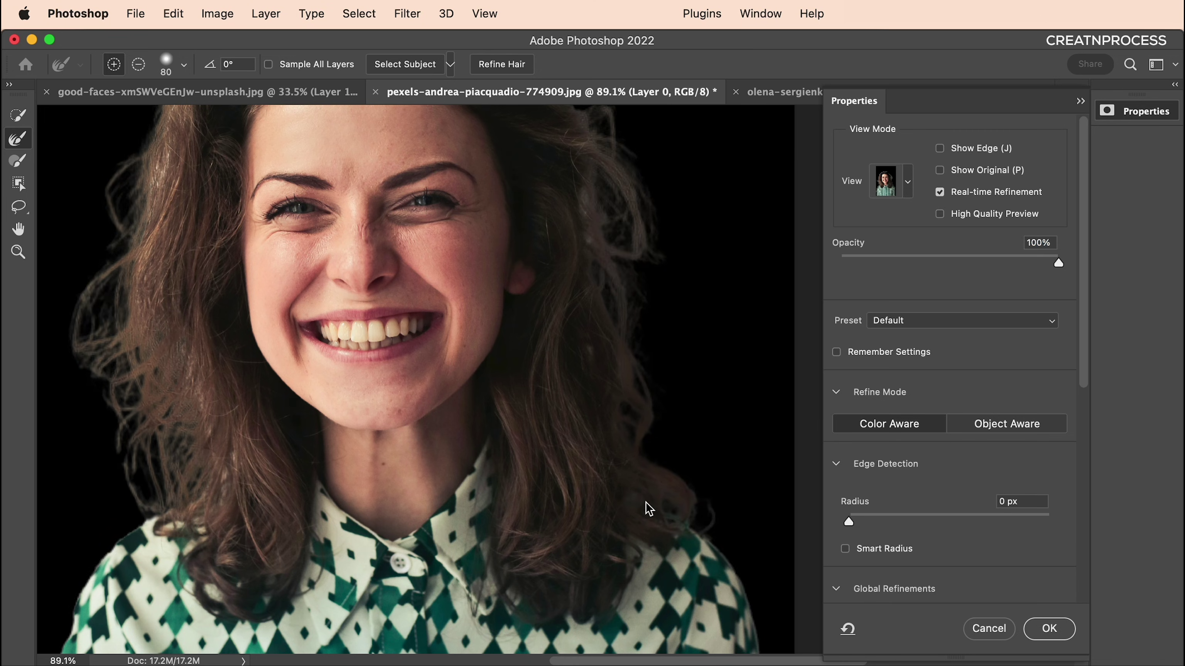
{"action": "left_click_drag", "start_coordinate": [300, 323], "coordinate": [483, 395]}
{"action": "scroll", "coordinate": [352, 411], "scroll_direction": "down", "scroll_amount": 2}
{"action": "mouse_move", "coordinate": [352, 410]}
{"action": "left_mouse_down"}
{"action": "mouse_move", "coordinate": [336, 437]}
{"action": "mouse_move", "coordinate": [293, 249]}
{"action": "mouse_move", "coordinate": [312, 179]}
{"action": "mouse_move", "coordinate": [342, 170]}
{"action": "mouse_move", "coordinate": [294, 353]}
{"action": "mouse_move", "coordinate": [279, 307]}
{"action": "mouse_move", "coordinate": [304, 293]}
{"action": "mouse_move", "coordinate": [351, 274]}
{"action": "mouse_move", "coordinate": [459, 270]}
{"action": "mouse_move", "coordinate": [526, 294]}
{"action": "mouse_move", "coordinate": [549, 320]}
{"action": "mouse_move", "coordinate": [630, 450]}
{"action": "mouse_move", "coordinate": [653, 525]}
{"action": "mouse_move", "coordinate": [648, 410]}
{"action": "left_mouse_up"}
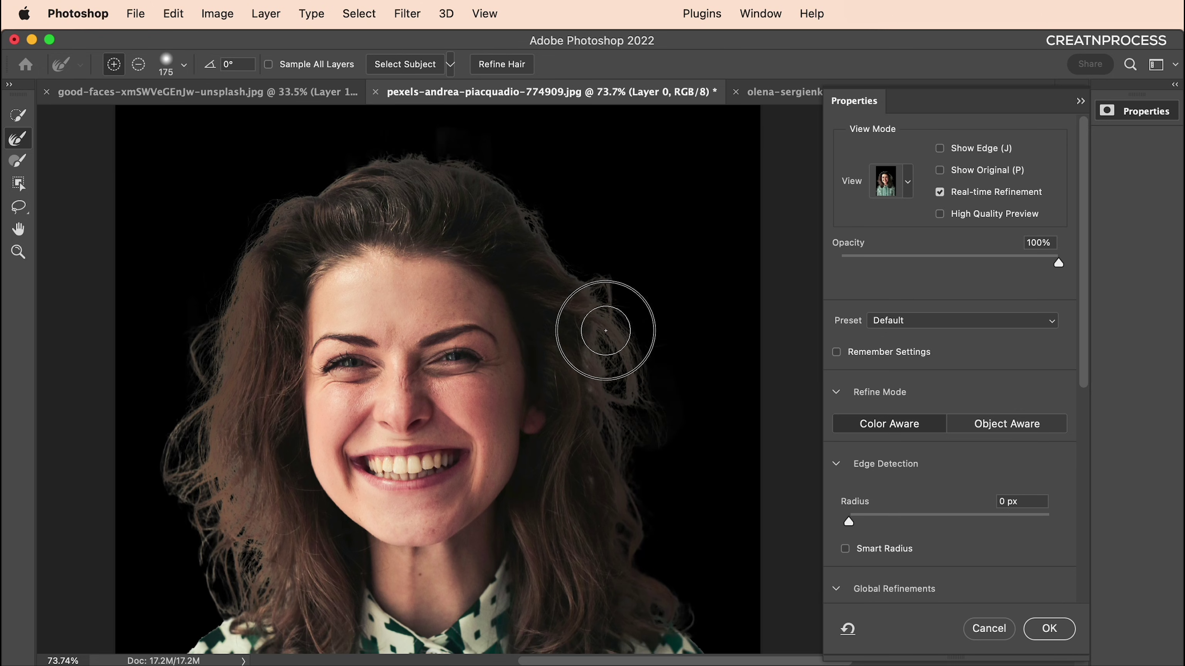
{"action": "mouse_move", "coordinate": [606, 331]}
{"action": "left_mouse_down"}
{"action": "mouse_move", "coordinate": [625, 454]}
{"action": "mouse_move", "coordinate": [663, 549]}
{"action": "left_mouse_up"}
{"action": "left_click_drag", "start_coordinate": [663, 536], "coordinate": [662, 381]}
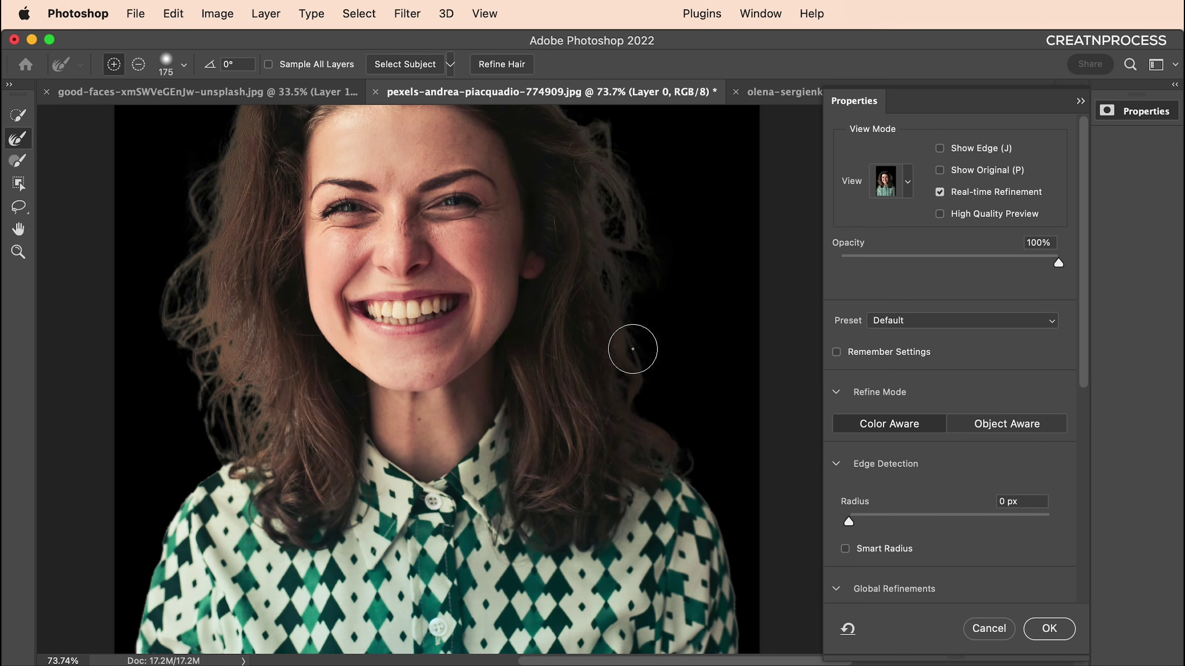
Examine the refined hair against black, along both sides and across the top of the head.
{"action": "scroll", "coordinate": [580, 430], "scroll_direction": "down", "scroll_amount": 2}
{"action": "scroll", "coordinate": [522, 438], "scroll_direction": "down", "scroll_amount": 2}
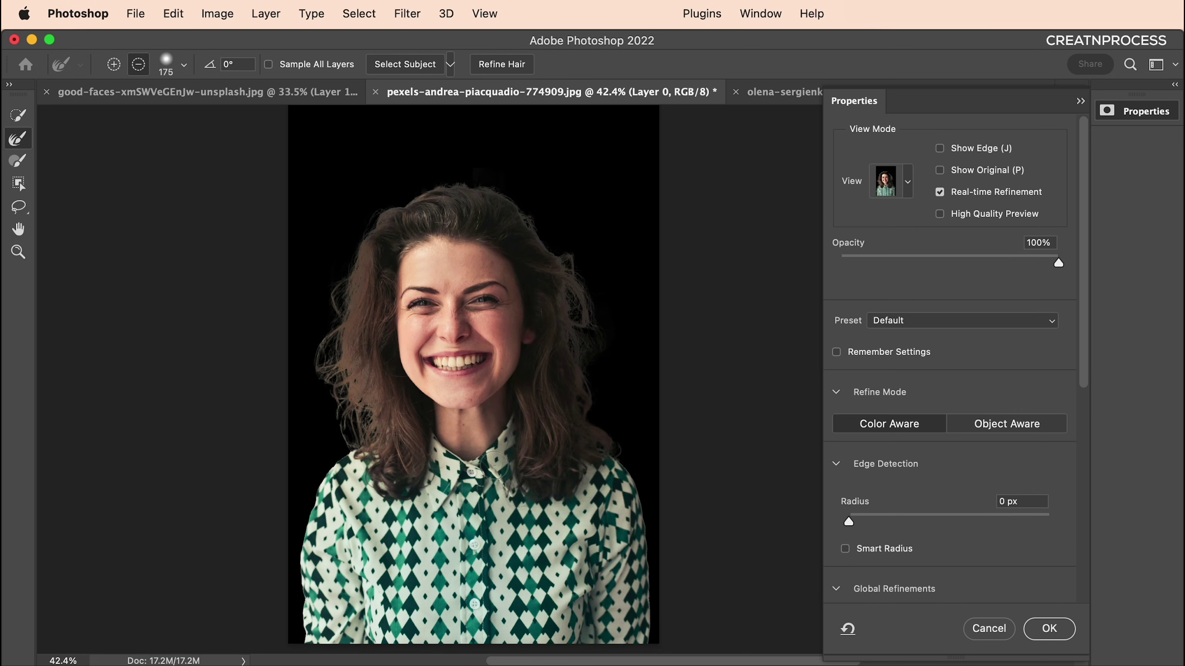
{"action": "scroll", "coordinate": [527, 411], "scroll_direction": "up", "scroll_amount": 1}
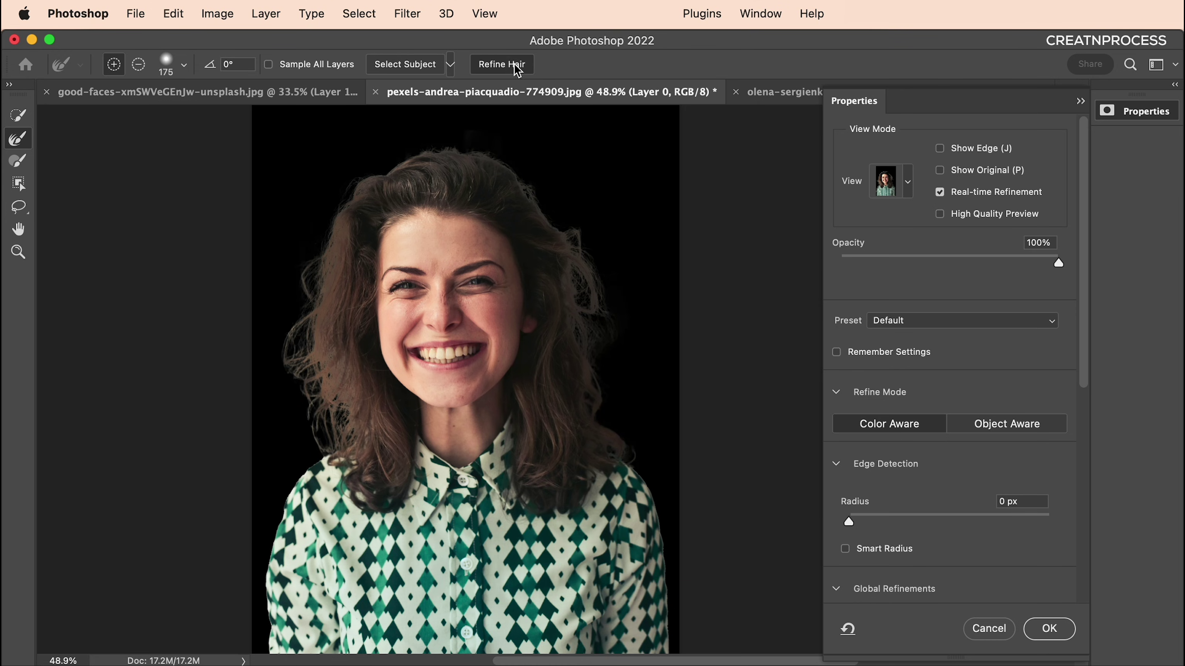
{"action": "scroll", "coordinate": [332, 413], "scroll_direction": "up", "scroll_amount": 5}
{"action": "scroll", "coordinate": [332, 414], "scroll_direction": "down", "scroll_amount": 1}
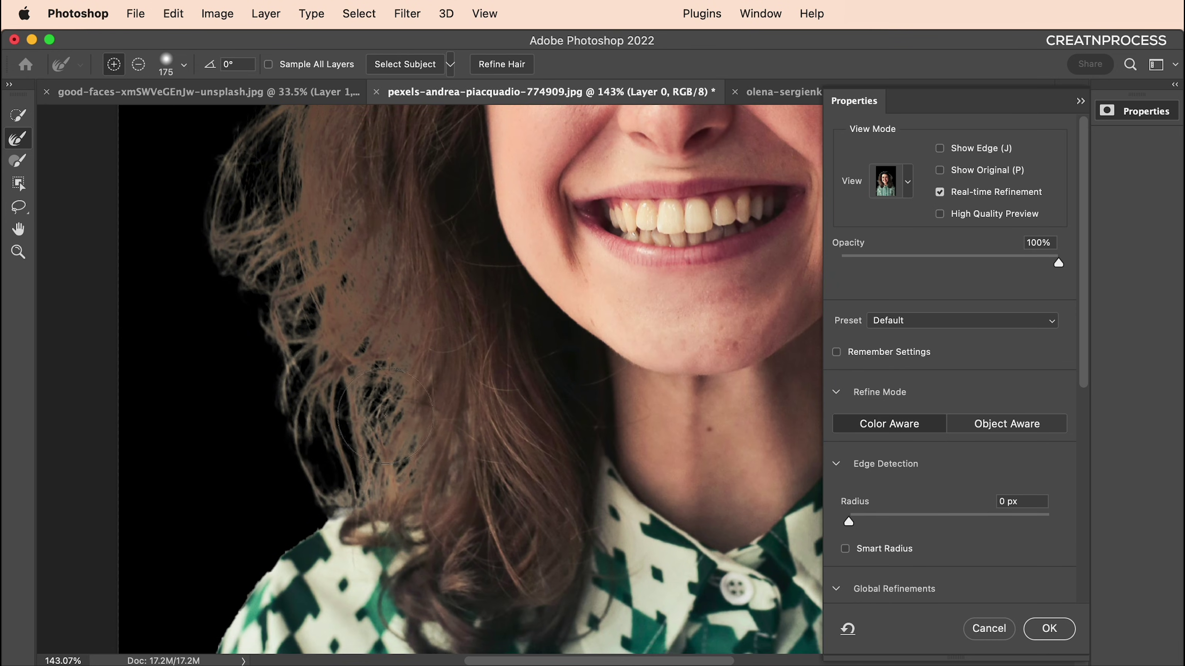
{"action": "scroll", "coordinate": [385, 415], "scroll_direction": "up", "scroll_amount": 10}
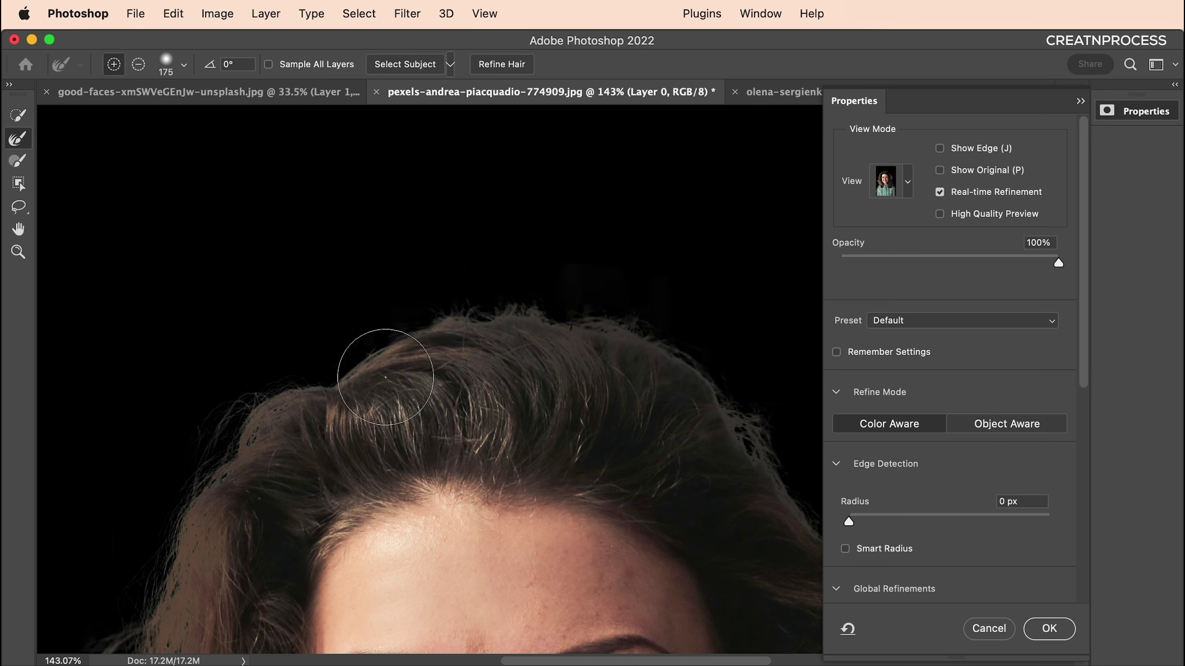
{"action": "left_click_drag", "start_coordinate": [611, 403], "coordinate": [434, 365]}
{"action": "left_click_drag", "start_coordinate": [509, 541], "coordinate": [457, 435]}
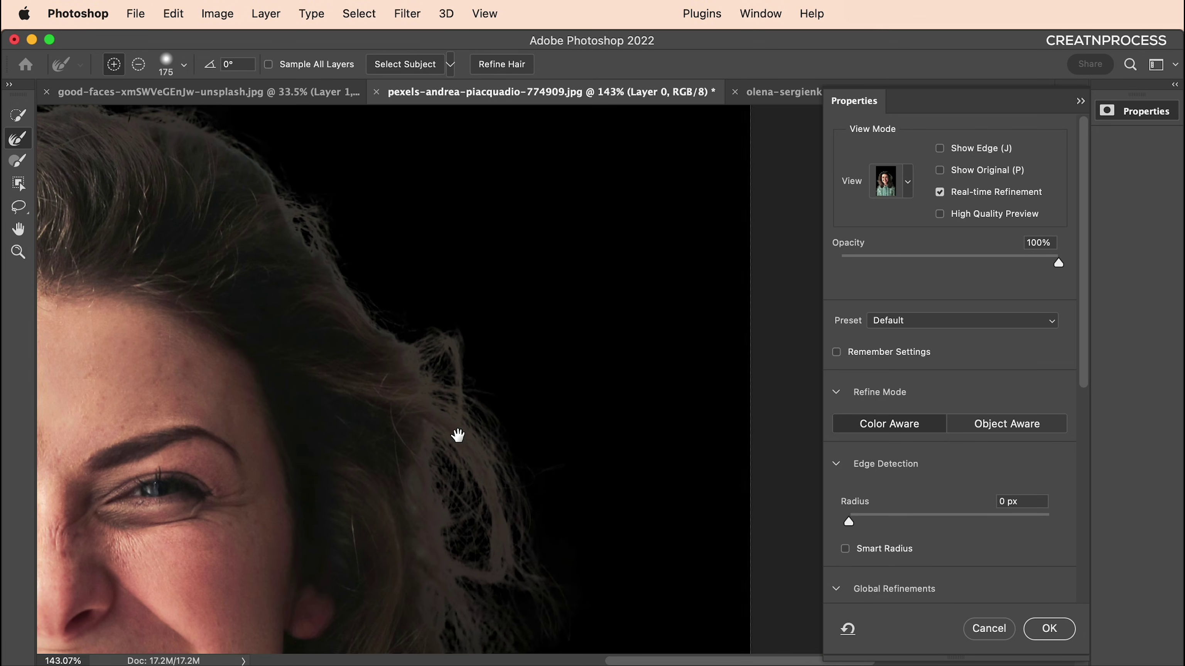
{"action": "scroll", "coordinate": [443, 317], "scroll_direction": "down", "scroll_amount": 5}
{"action": "scroll", "coordinate": [483, 370], "scroll_direction": "down", "scroll_amount": 4}
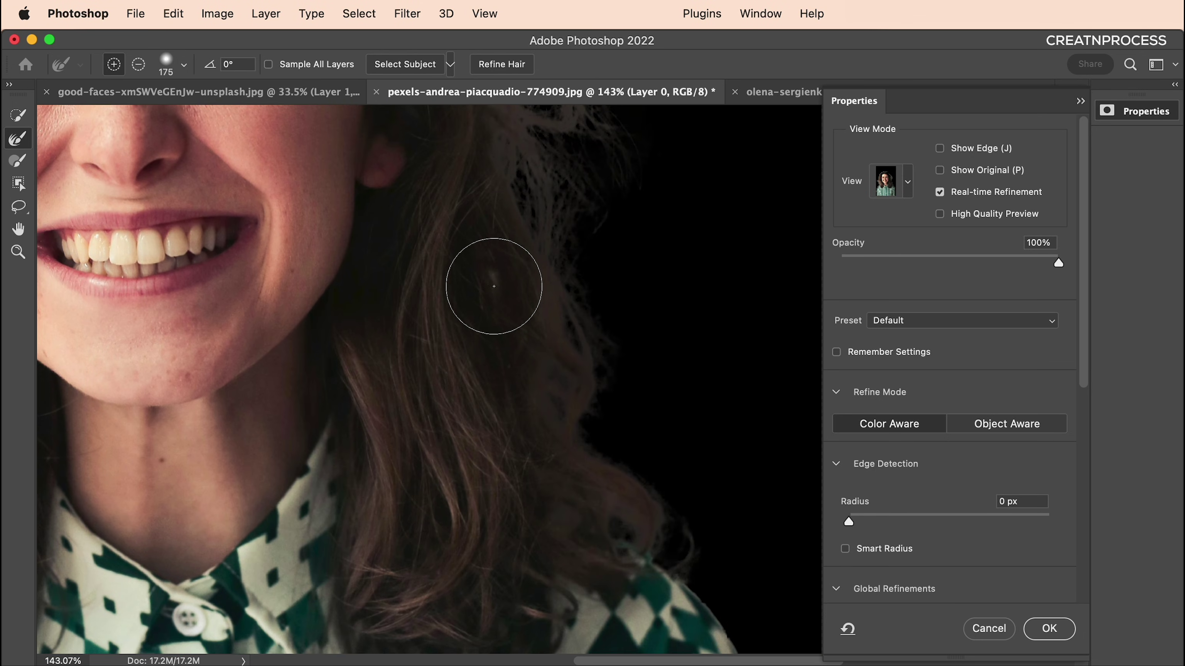
{"action": "scroll", "coordinate": [620, 413], "scroll_direction": "down", "scroll_amount": 5}
{"action": "scroll", "coordinate": [617, 413], "scroll_direction": "down", "scroll_amount": 2}
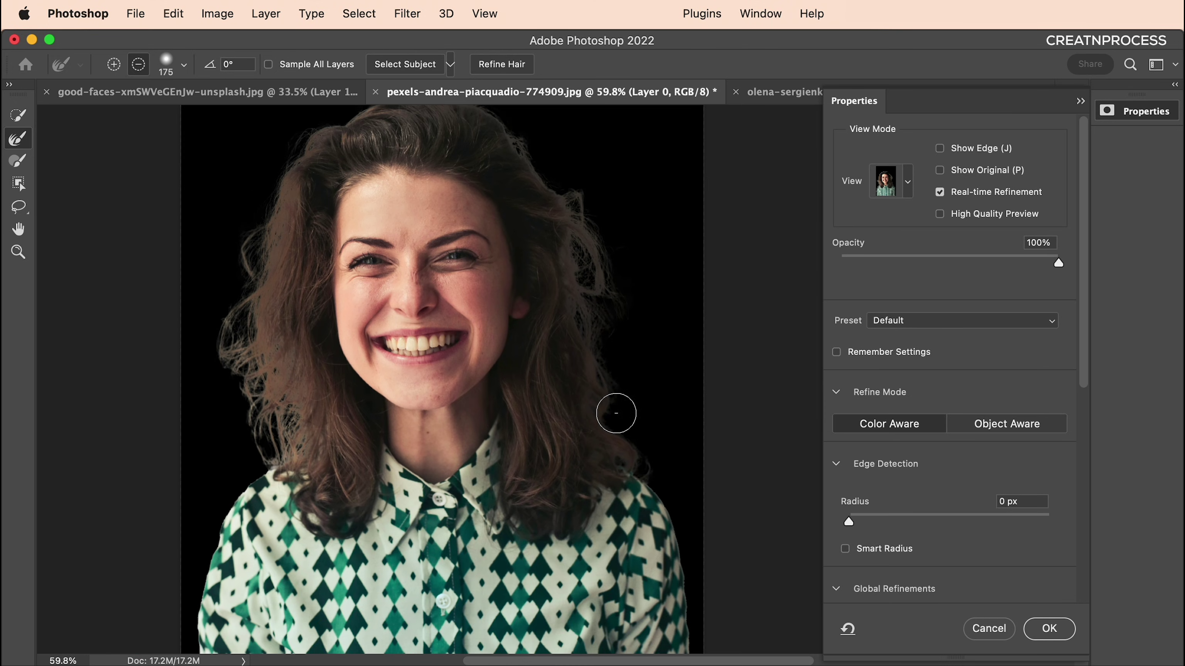
{"action": "scroll", "coordinate": [605, 409], "scroll_direction": "down", "scroll_amount": 1}
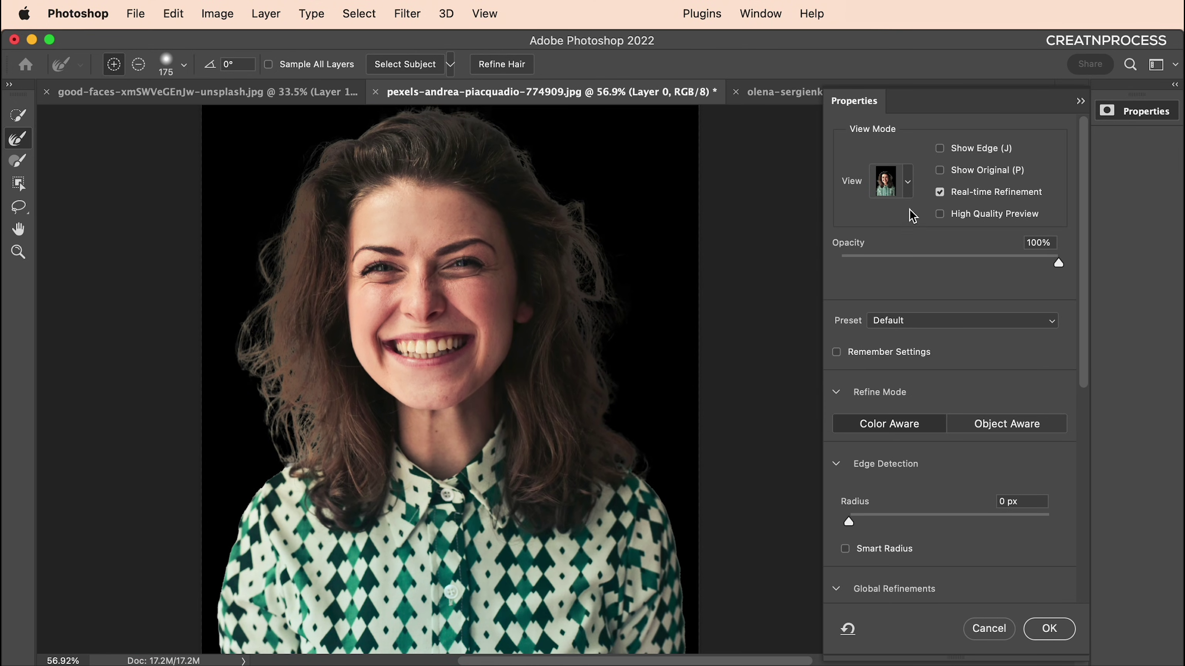
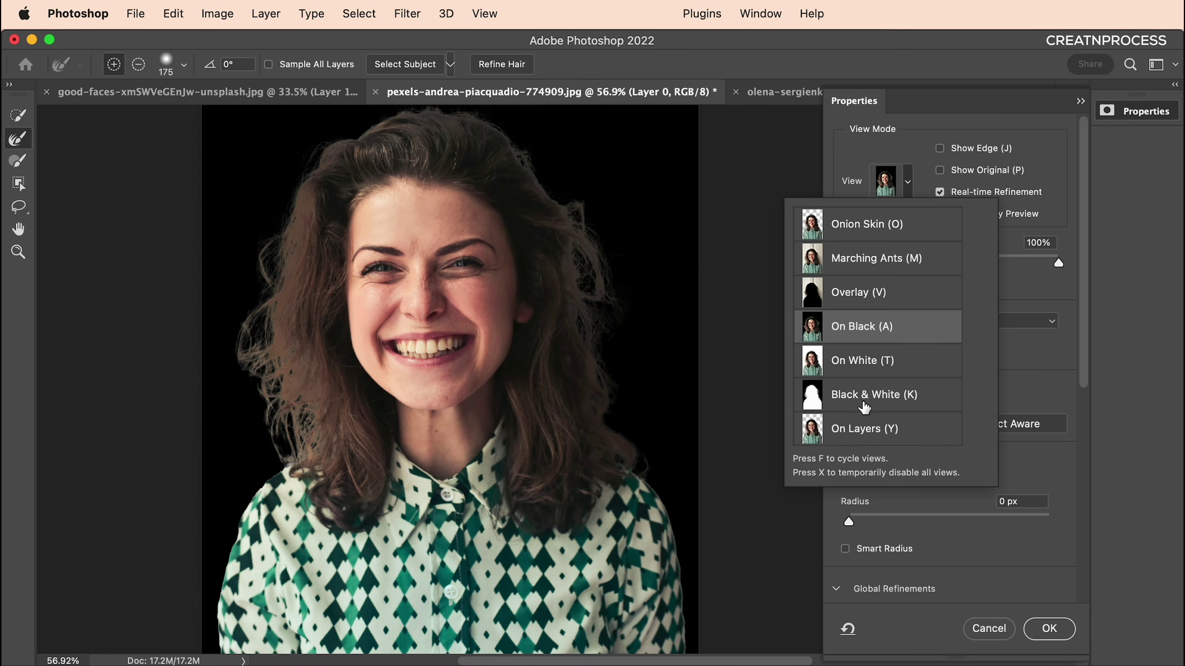
Switch the preview to Black & White and examine the mask around the hair and along both shirt sleeves.
{"action": "left_click", "coordinate": [865, 407]}
{"action": "scroll", "coordinate": [536, 461], "scroll_direction": "up", "scroll_amount": 8}
{"action": "mouse_move", "coordinate": [463, 476]}
{"action": "left_mouse_down"}
{"action": "mouse_move", "coordinate": [419, 285]}
{"action": "mouse_move", "coordinate": [524, 325]}
{"action": "mouse_move", "coordinate": [616, 516]}
{"action": "mouse_move", "coordinate": [510, 503]}
{"action": "left_mouse_up"}
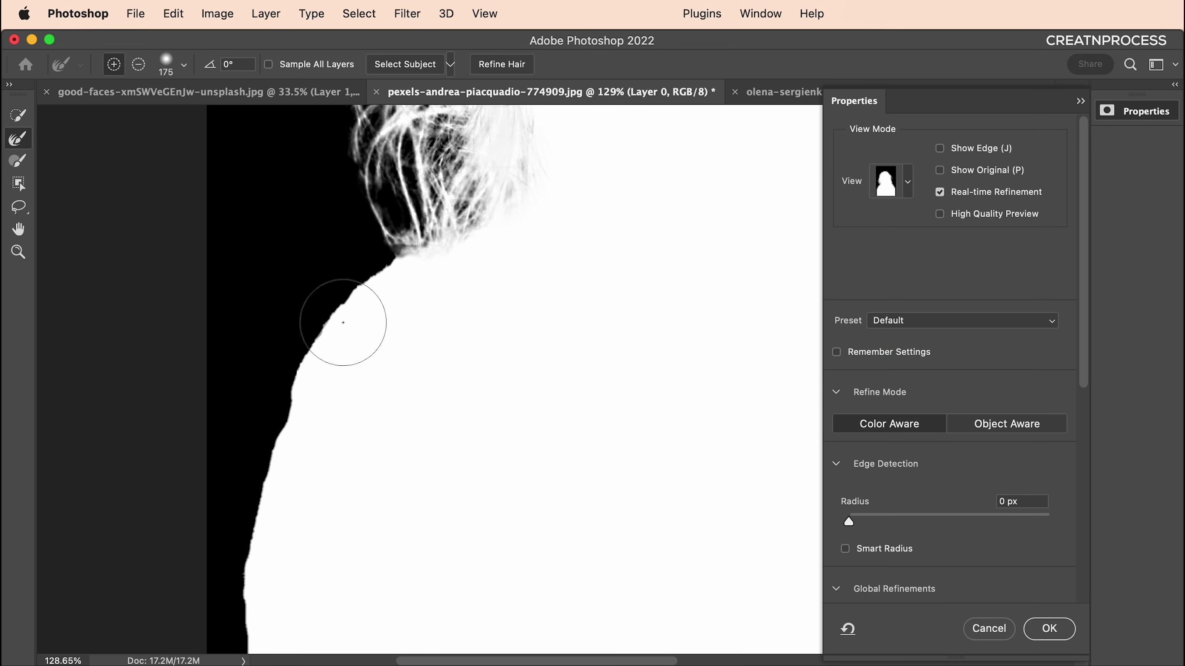
{"action": "mouse_move", "coordinate": [342, 322]}
{"action": "left_mouse_down"}
{"action": "mouse_move", "coordinate": [198, 362]}
{"action": "mouse_move", "coordinate": [470, 371]}
{"action": "mouse_move", "coordinate": [381, 293]}
{"action": "mouse_move", "coordinate": [450, 431]}
{"action": "mouse_move", "coordinate": [449, 481]}
{"action": "left_mouse_up"}
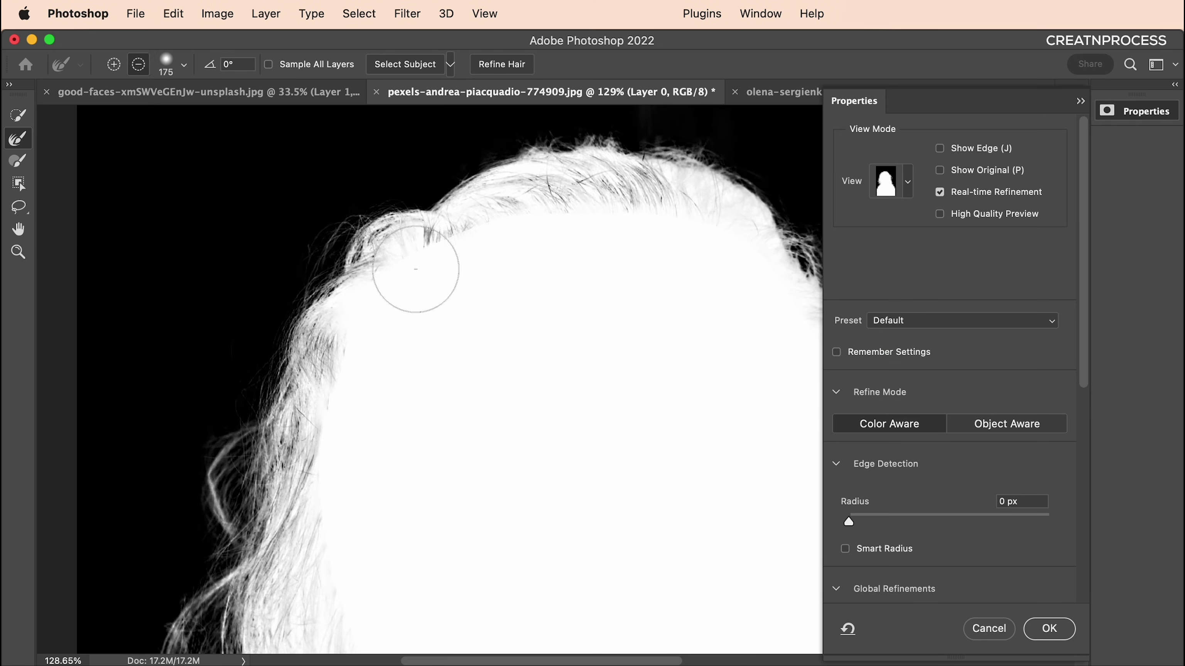
{"action": "scroll", "coordinate": [415, 270], "scroll_direction": "down", "scroll_amount": 2}
{"action": "left_click_drag", "start_coordinate": [450, 323], "coordinate": [490, 225]}
{"action": "left_click_drag", "start_coordinate": [470, 463], "coordinate": [465, 364]}
{"action": "left_click_drag", "start_coordinate": [515, 490], "coordinate": [534, 247]}
{"action": "mouse_move", "coordinate": [534, 522]}
{"action": "left_mouse_down"}
{"action": "mouse_move", "coordinate": [527, 416]}
{"action": "mouse_move", "coordinate": [563, 408]}
{"action": "left_mouse_up"}
{"action": "scroll", "coordinate": [564, 407], "scroll_direction": "up", "scroll_amount": 2}
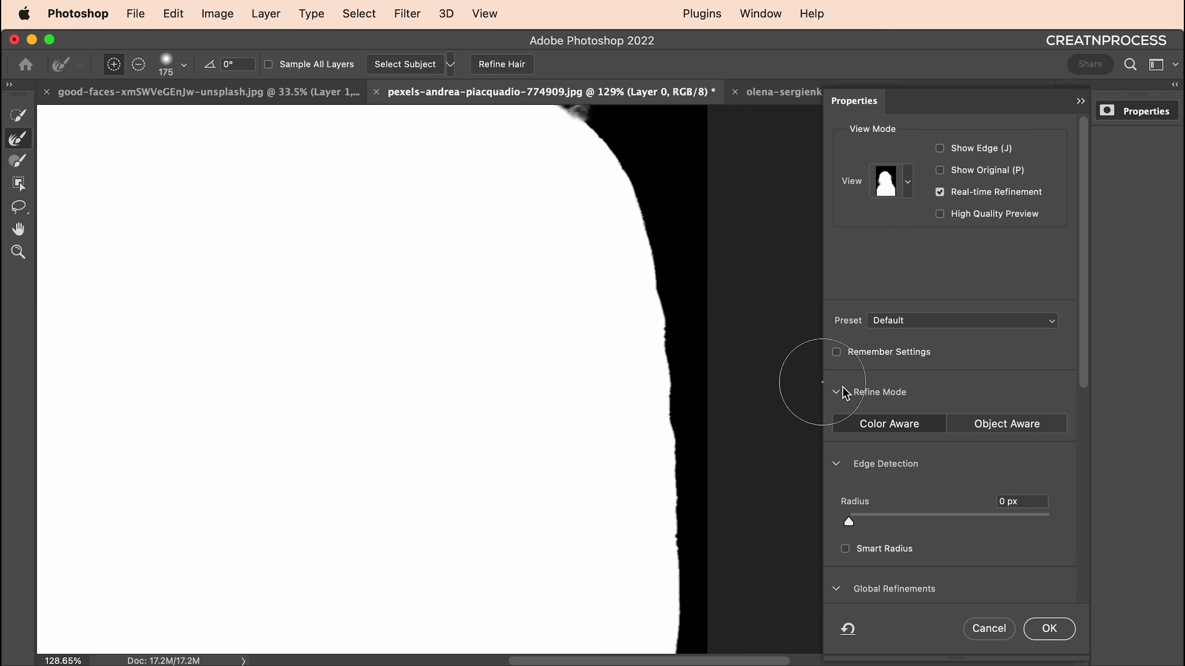
Enable Smart Radius for the edge detection and set the global Smooth refinement to 8.
{"action": "scroll", "coordinate": [951, 482], "scroll_direction": "down", "scroll_amount": 2}
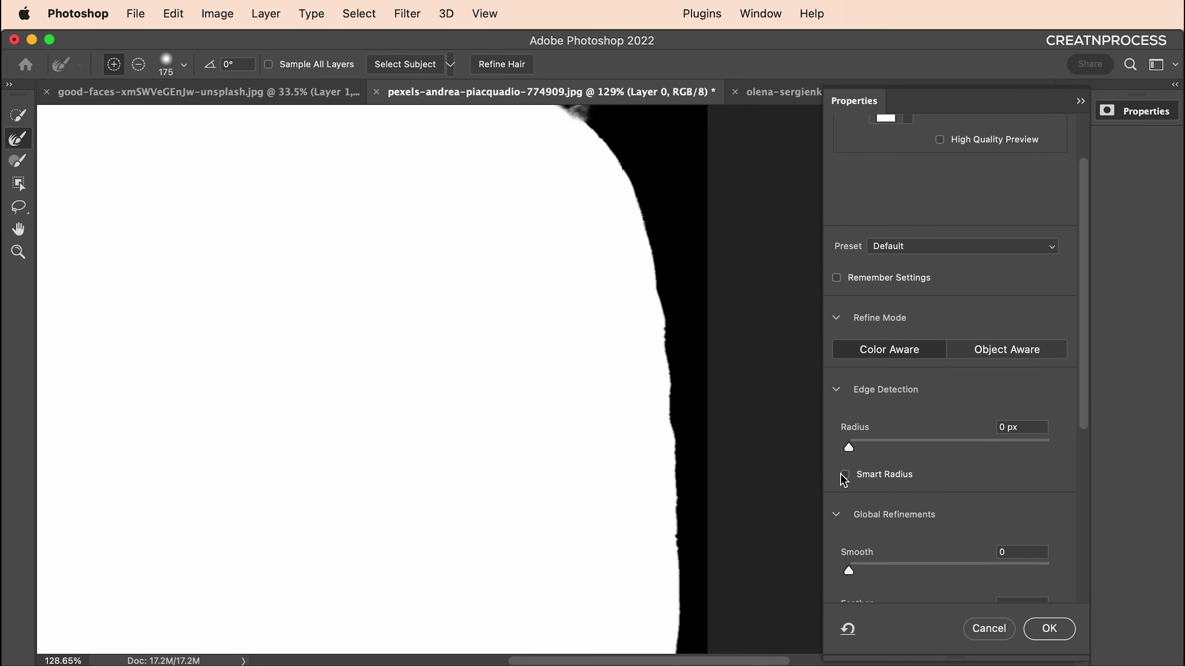
{"action": "scroll", "coordinate": [927, 471], "scroll_direction": "down", "scroll_amount": 3}
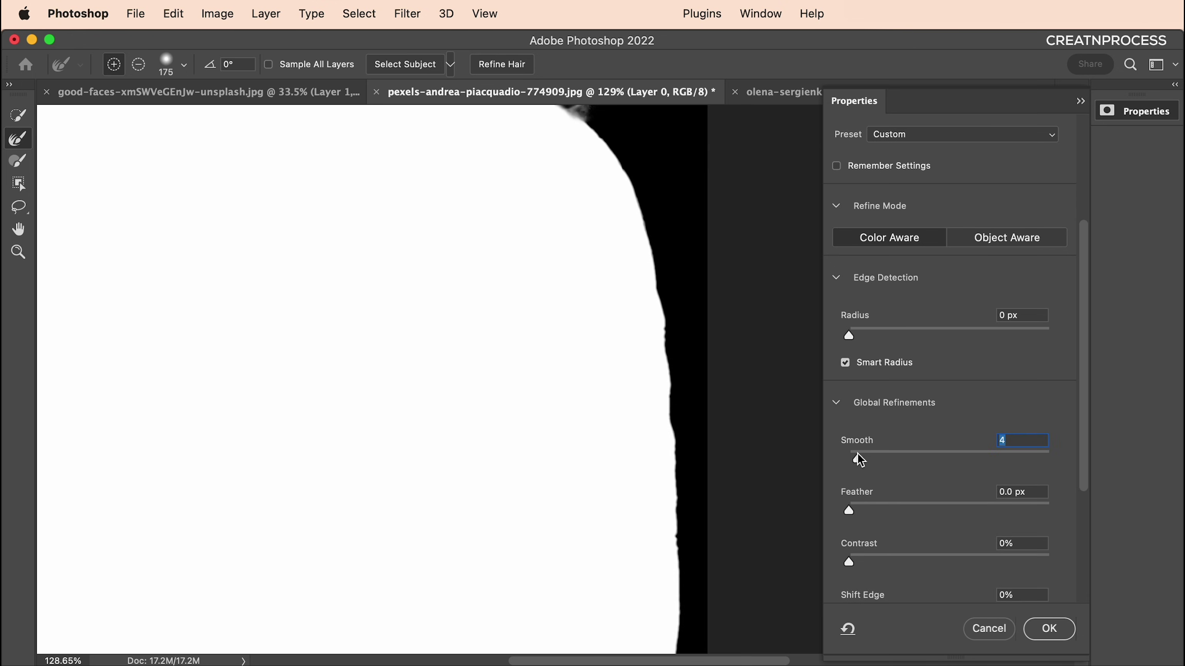
{"action": "left_click_drag", "start_coordinate": [858, 454], "coordinate": [866, 452]}
{"action": "scroll", "coordinate": [902, 504], "scroll_direction": "down", "scroll_amount": 4}
{"action": "scroll", "coordinate": [902, 504], "scroll_direction": "down", "scroll_amount": 1}
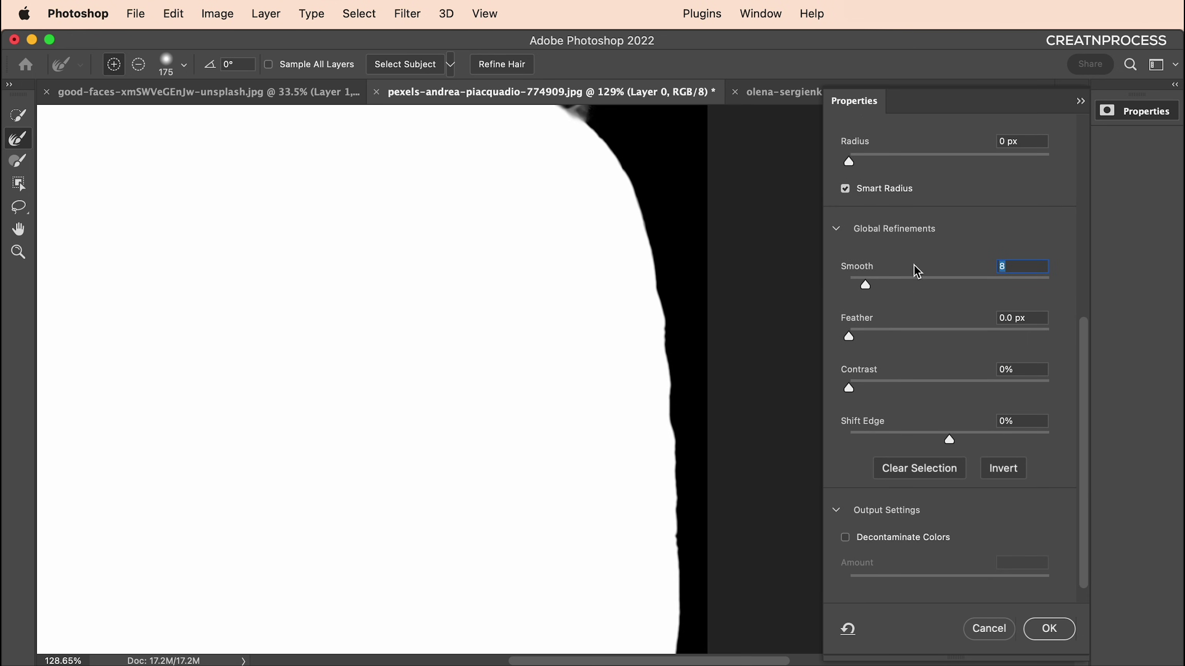
Switch the preview to Onion Skin and check the whole cutout of the woman against transparency.
{"action": "scroll", "coordinate": [914, 233], "scroll_direction": "up", "scroll_amount": 8}
{"action": "left_click", "coordinate": [906, 187]}
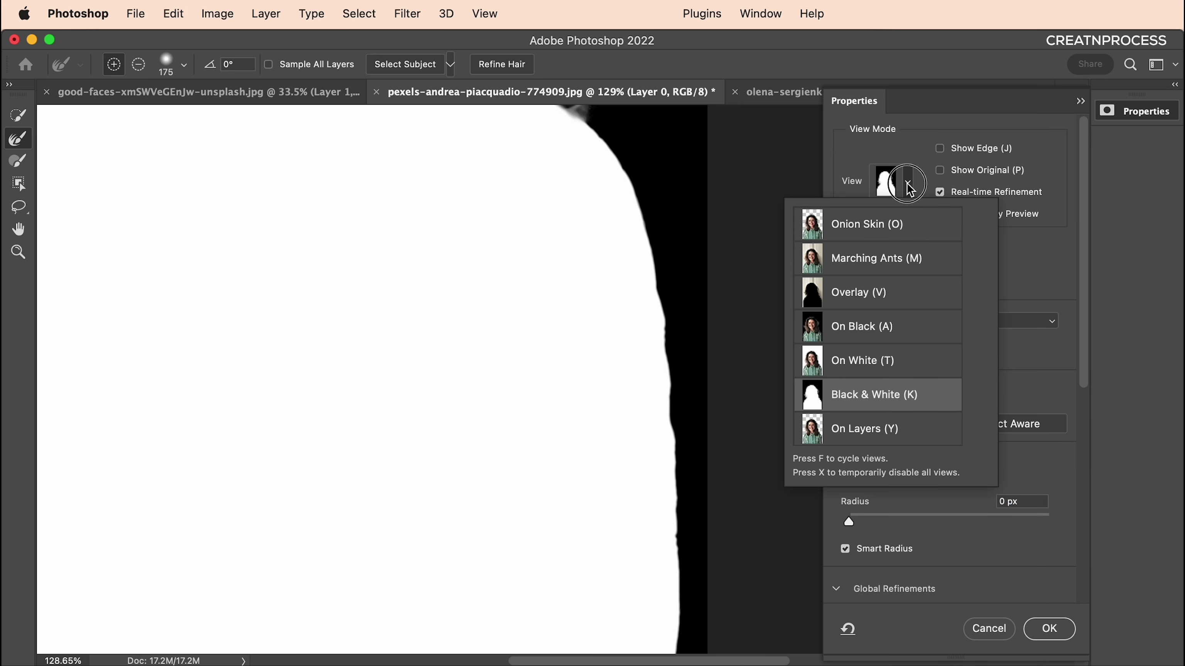
{"action": "left_click", "coordinate": [894, 231]}
{"action": "left_click_drag", "start_coordinate": [285, 338], "coordinate": [431, 479]}
{"action": "scroll", "coordinate": [485, 408], "scroll_direction": "down", "scroll_amount": 5}
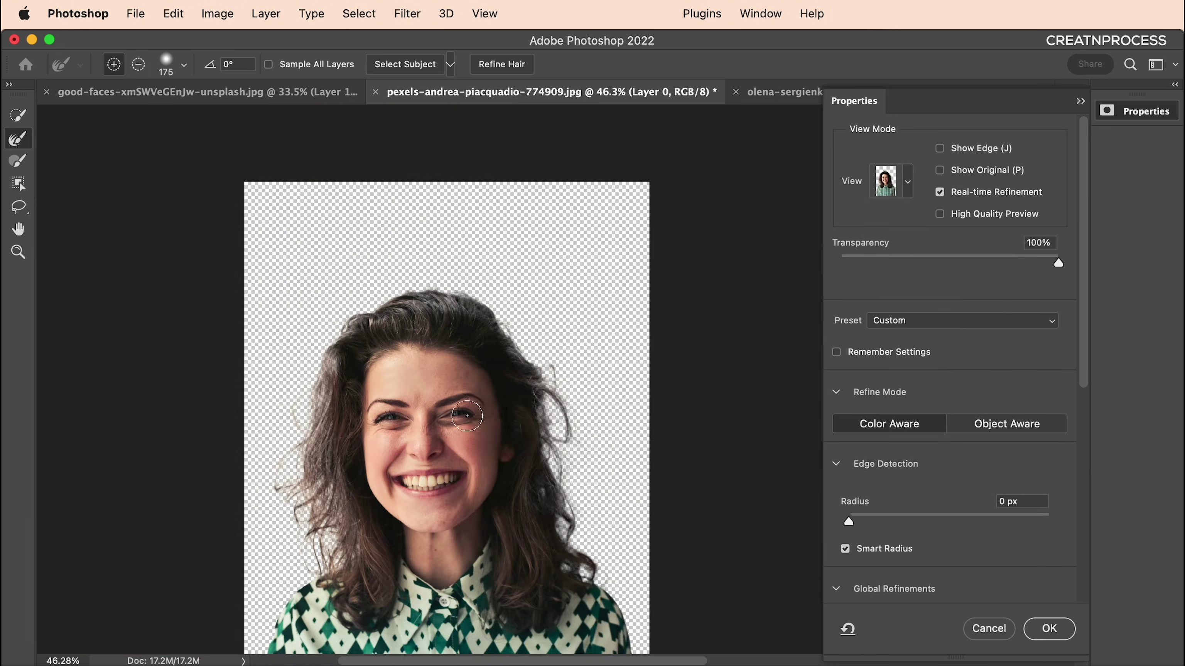
{"action": "left_click_drag", "start_coordinate": [467, 415], "coordinate": [553, 351]}
{"action": "scroll", "coordinate": [551, 352], "scroll_direction": "up", "scroll_amount": 1}
{"action": "left_click_drag", "start_coordinate": [501, 405], "coordinate": [586, 352]}
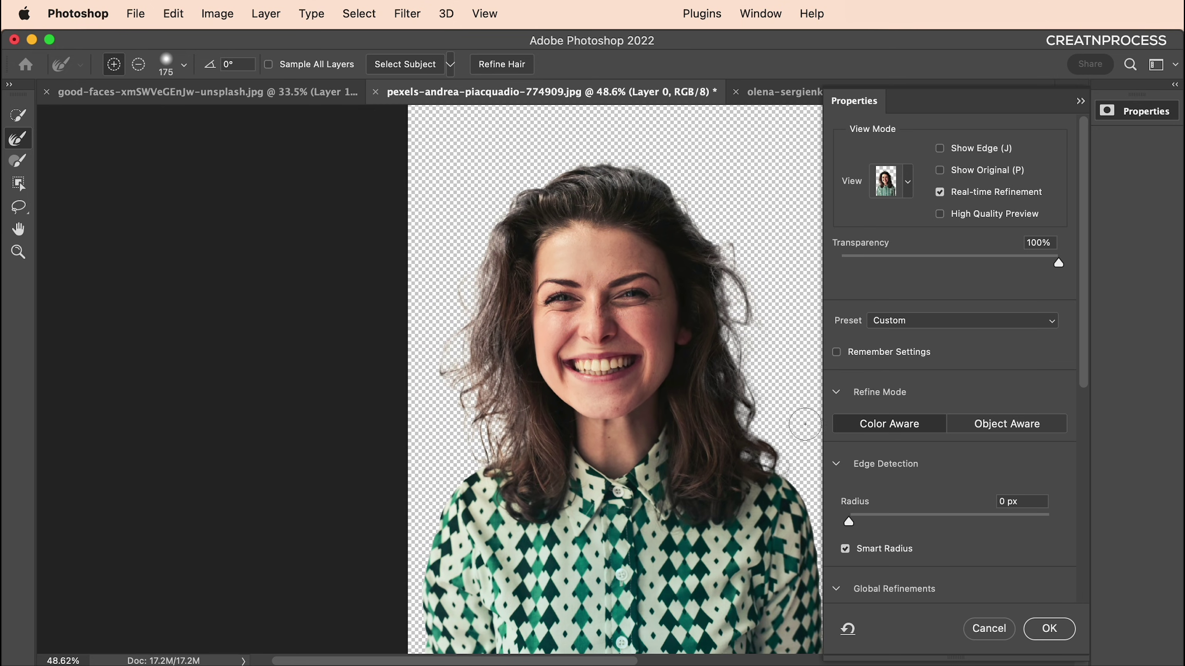
{"action": "scroll", "coordinate": [666, 418], "scroll_direction": "right", "scroll_amount": 3}
Enable Decontaminate Colors at 100% and output the refined selection as a new layer with layer mask.
{"action": "scroll", "coordinate": [938, 488], "scroll_direction": "down", "scroll_amount": 5}
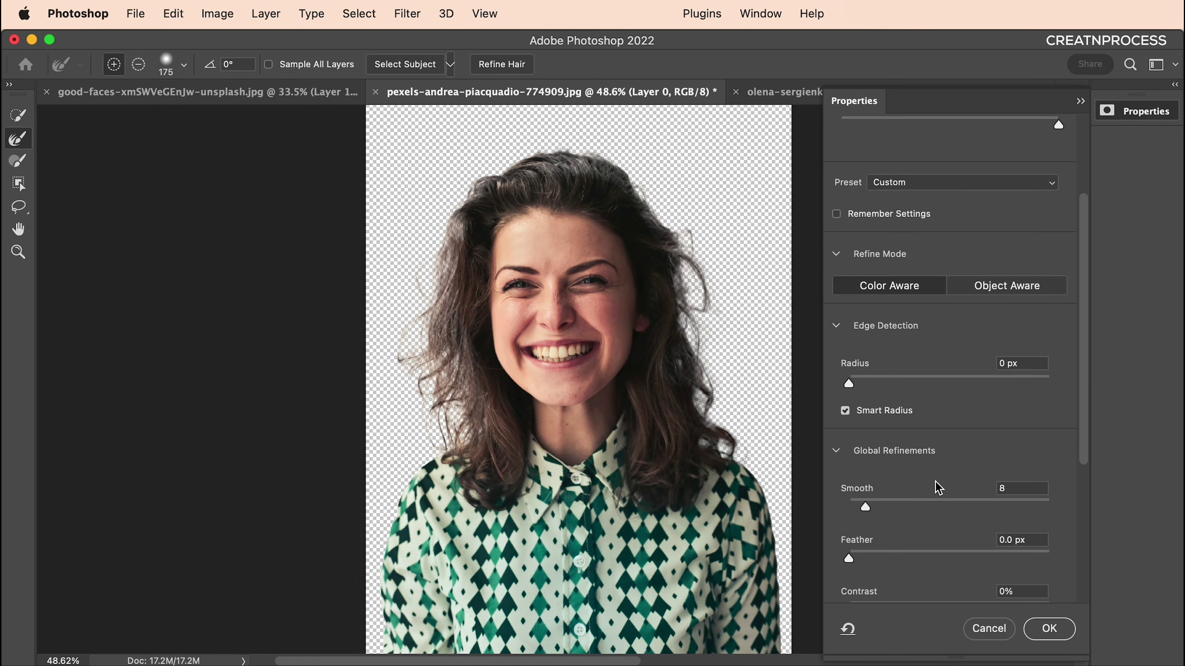
{"action": "scroll", "coordinate": [939, 488], "scroll_direction": "down", "scroll_amount": 5}
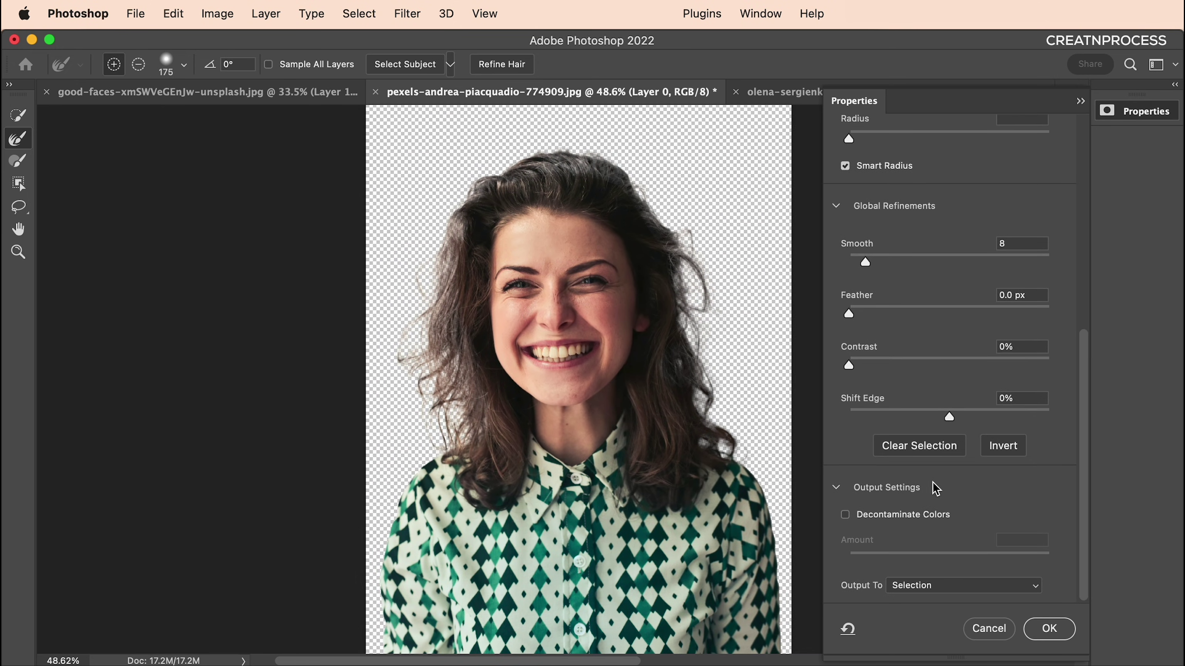
{"action": "left_click", "coordinate": [845, 515]}
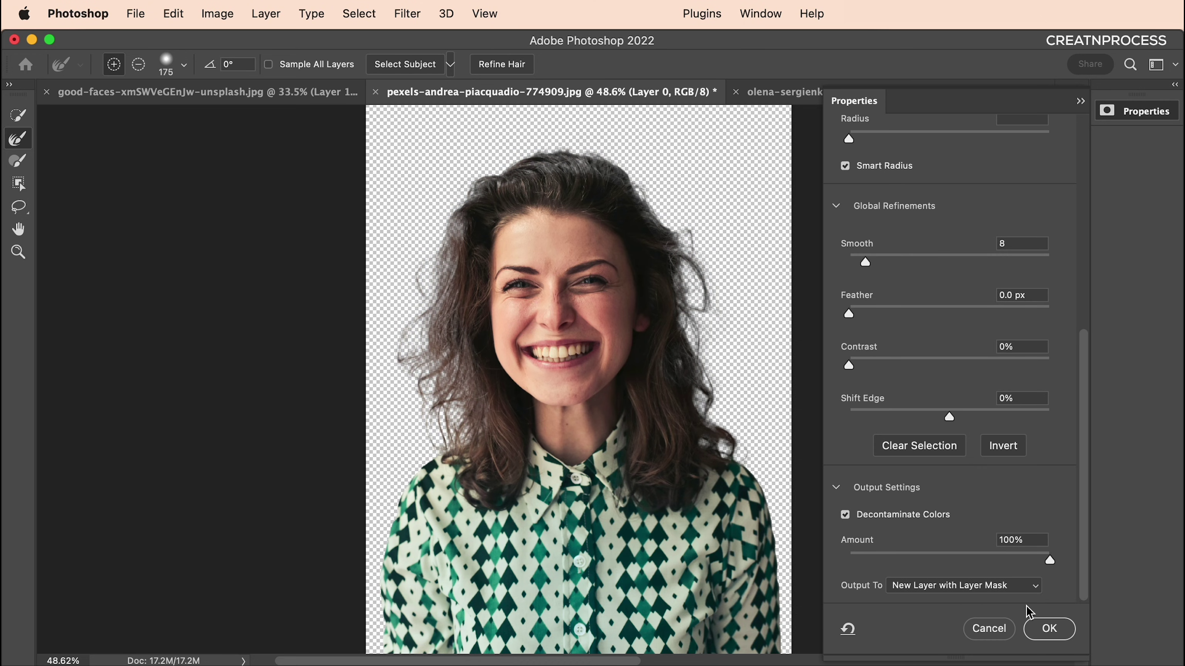
{"action": "left_click", "coordinate": [1047, 628]}
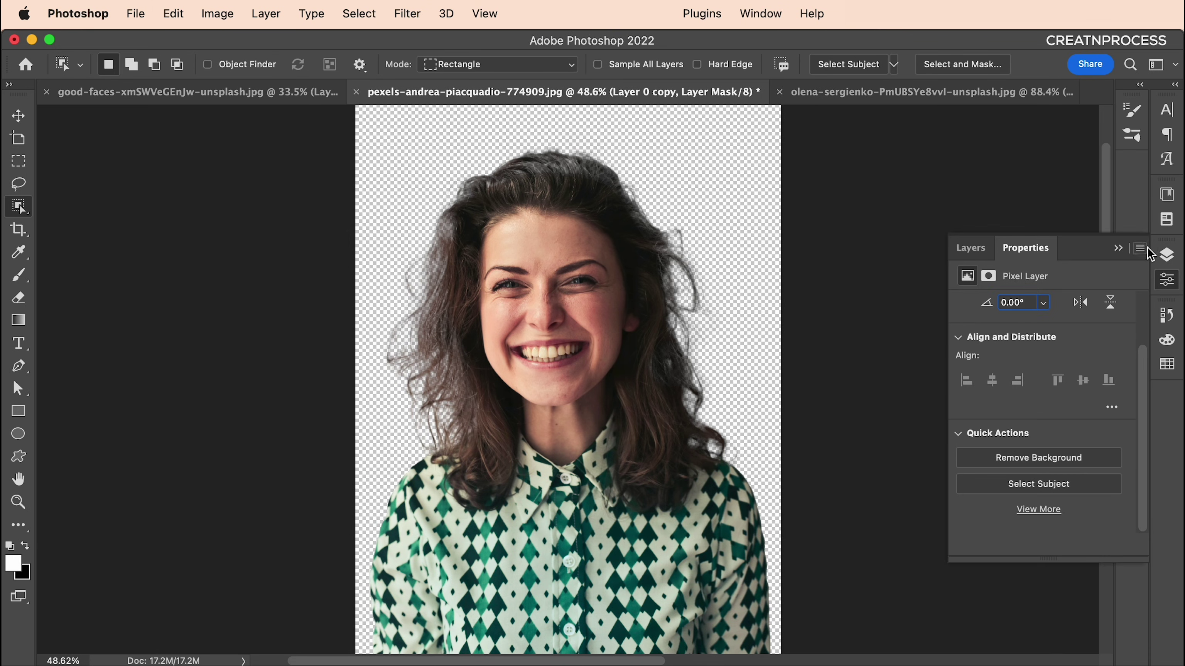
Add a new layer between the masked cutout and Layer 0 and fill it with the orange-yellow foreground colour.
{"action": "left_click", "coordinate": [1167, 256]}
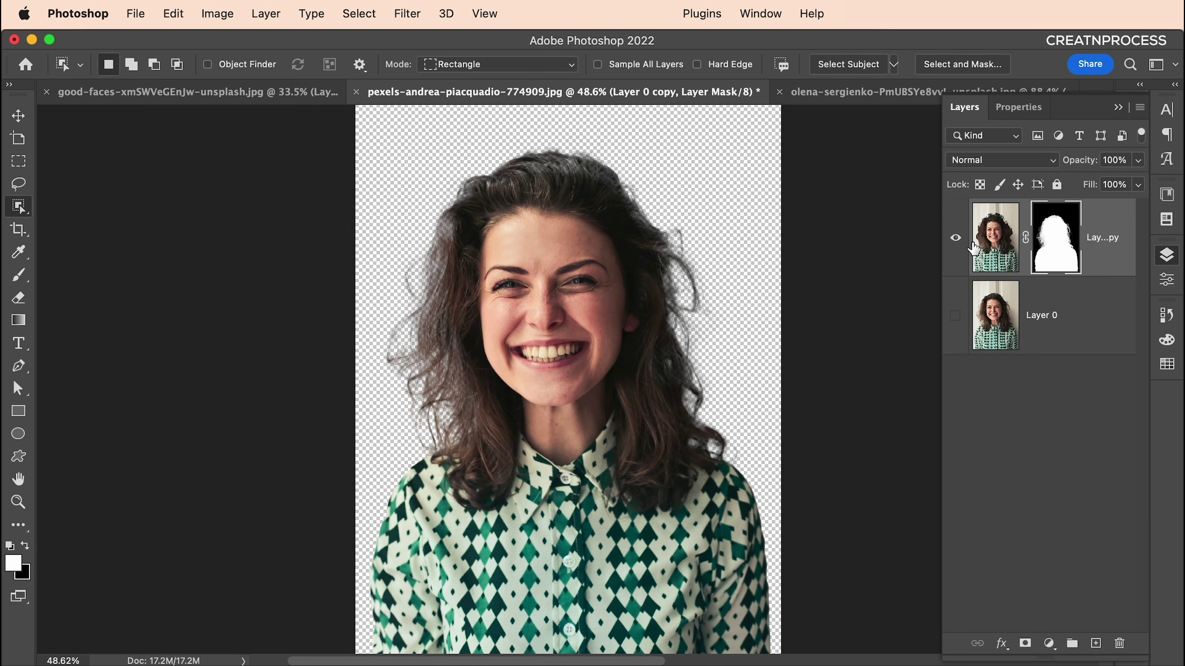
{"action": "scroll", "coordinate": [608, 303], "scroll_direction": "up", "scroll_amount": 3}
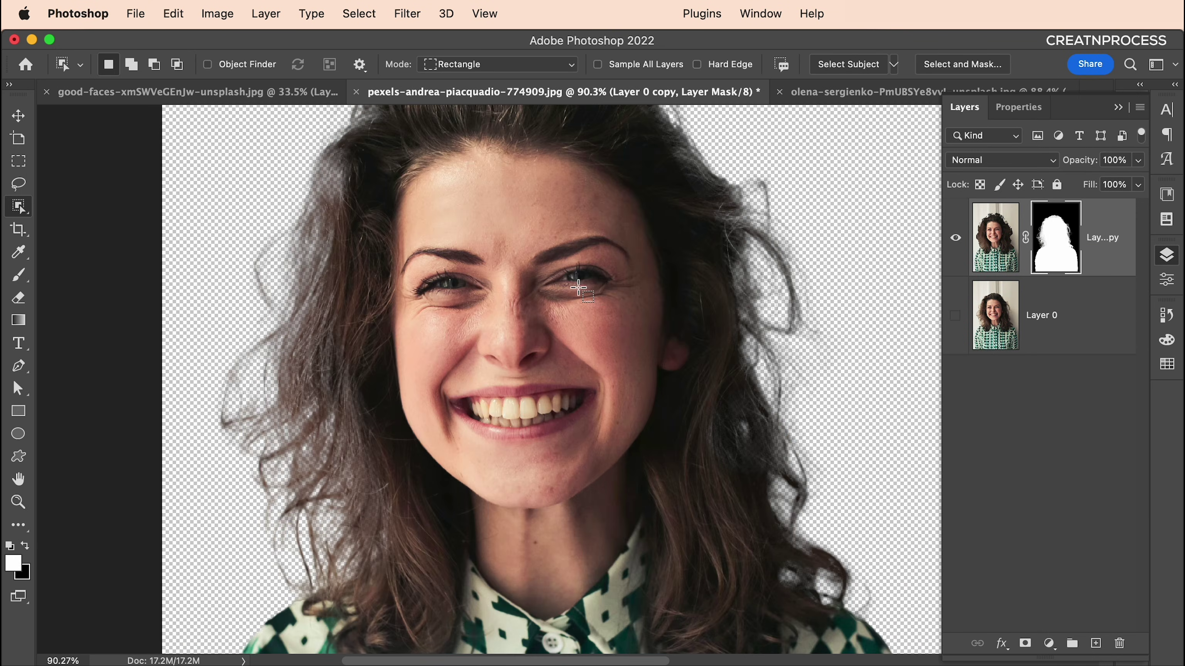
{"action": "left_click", "coordinate": [1050, 327]}
{"action": "left_click", "coordinate": [1096, 644]}
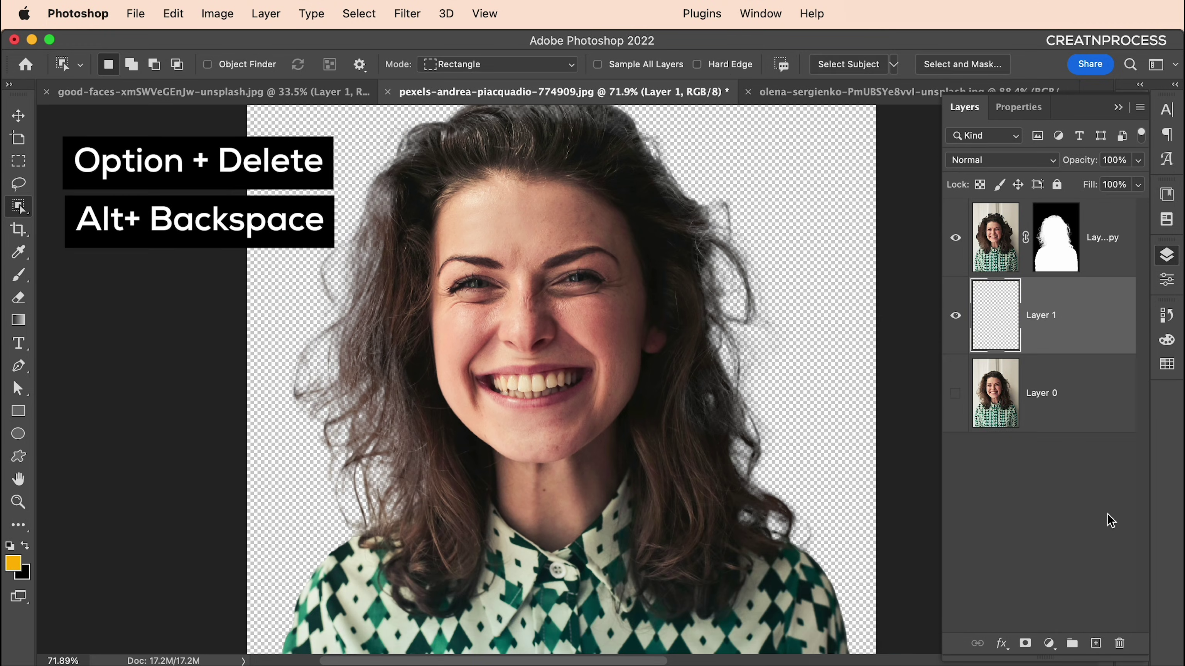
{"action": "key", "text": "alt+BackSpace"}
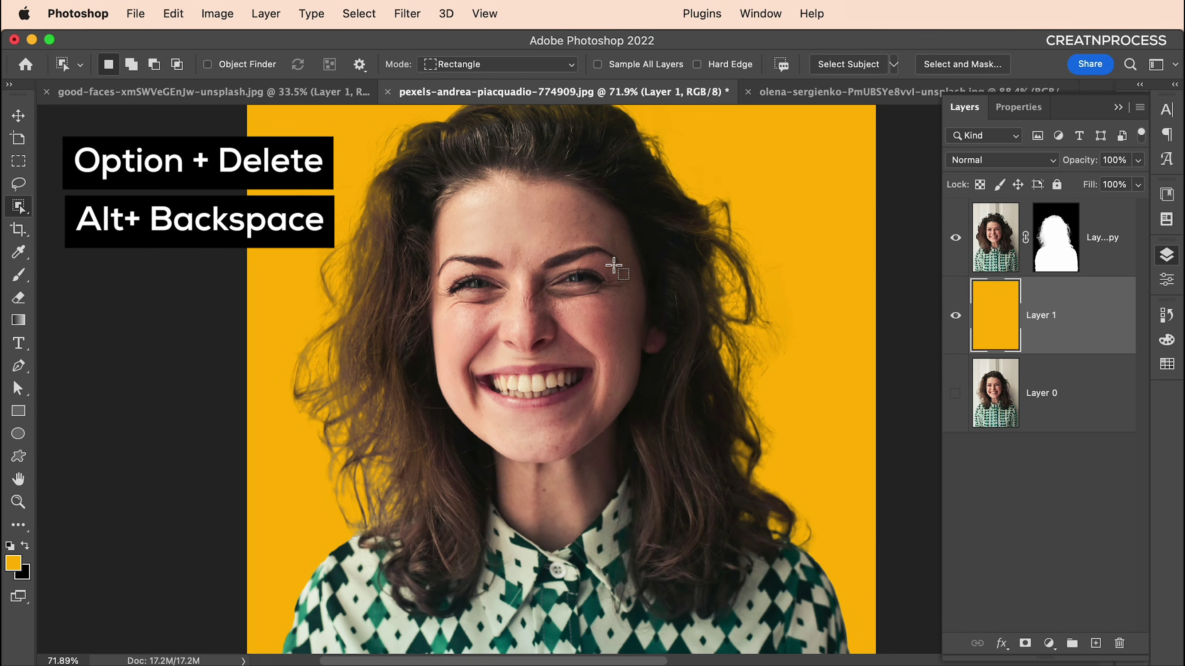
Examine the hair and shirt sleeve edges of the cutout against the orange-yellow background.
{"action": "scroll", "coordinate": [603, 262], "scroll_direction": "down", "scroll_amount": 3}
{"action": "scroll", "coordinate": [468, 371], "scroll_direction": "up", "scroll_amount": 3}
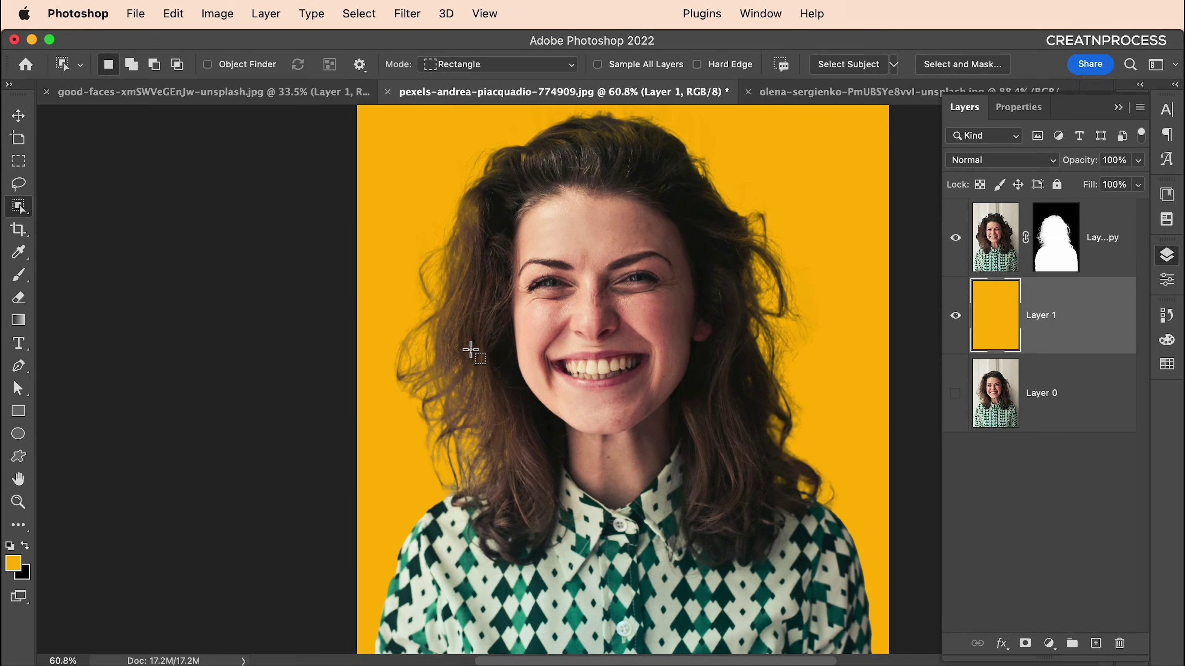
{"action": "left_click_drag", "start_coordinate": [751, 395], "coordinate": [713, 265]}
{"action": "scroll", "coordinate": [272, 327], "scroll_direction": "up", "scroll_amount": 6}
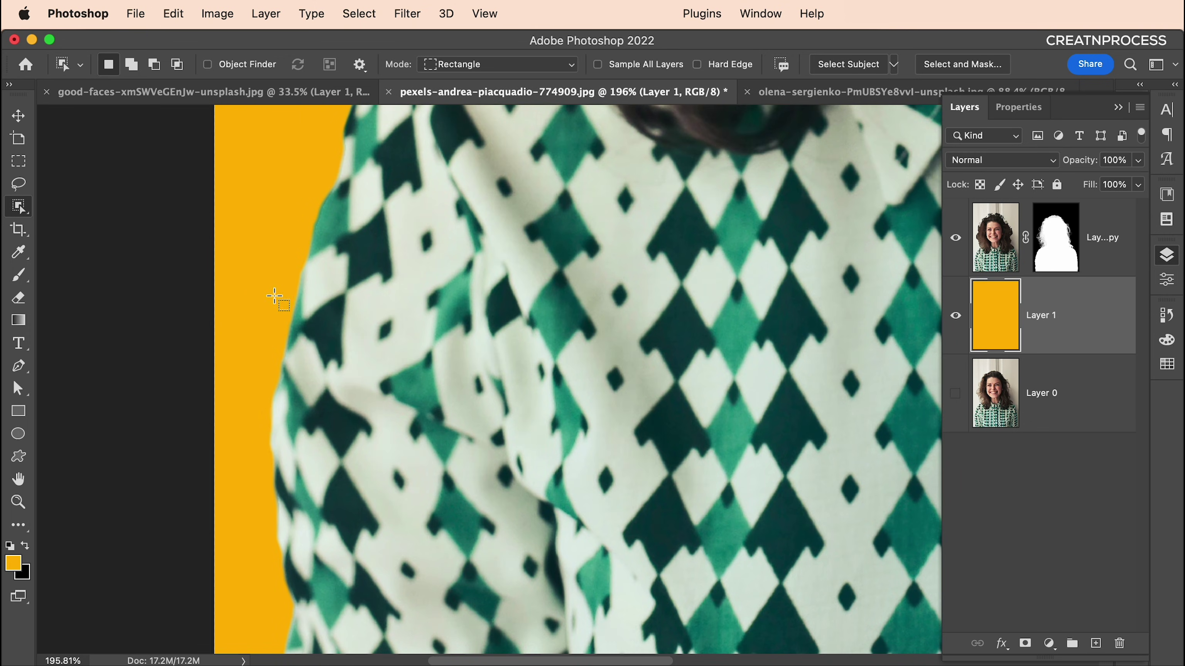
{"action": "scroll", "coordinate": [334, 165], "scroll_direction": "down", "scroll_amount": 5}
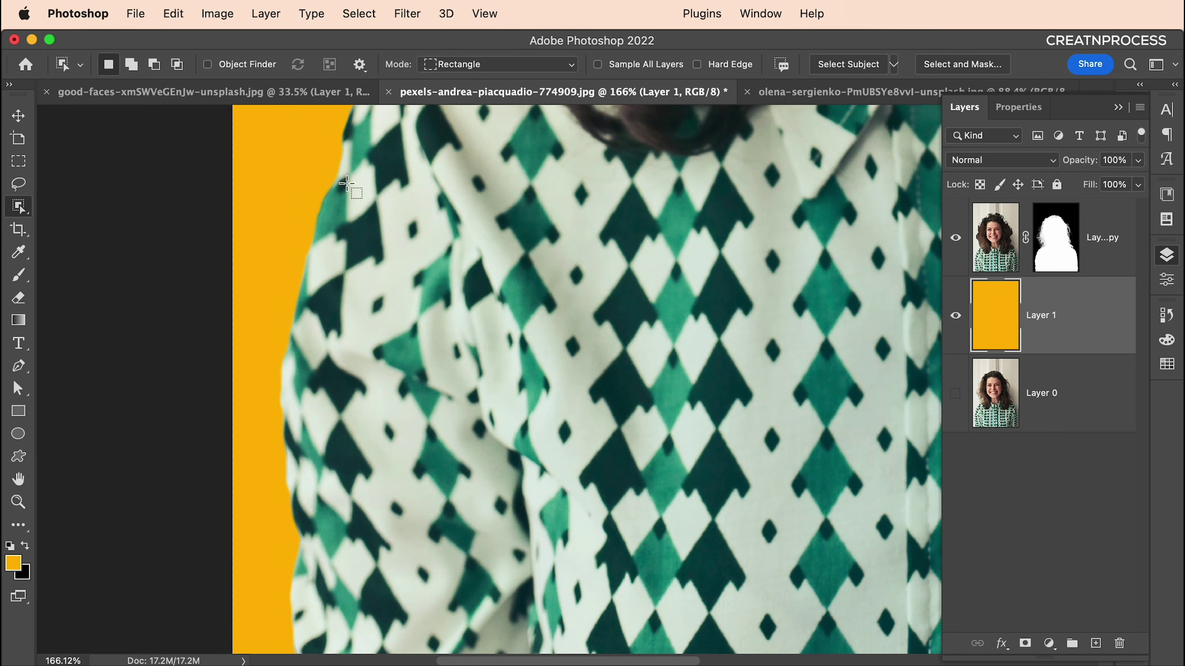
{"action": "scroll", "coordinate": [448, 258], "scroll_direction": "up", "scroll_amount": 10}
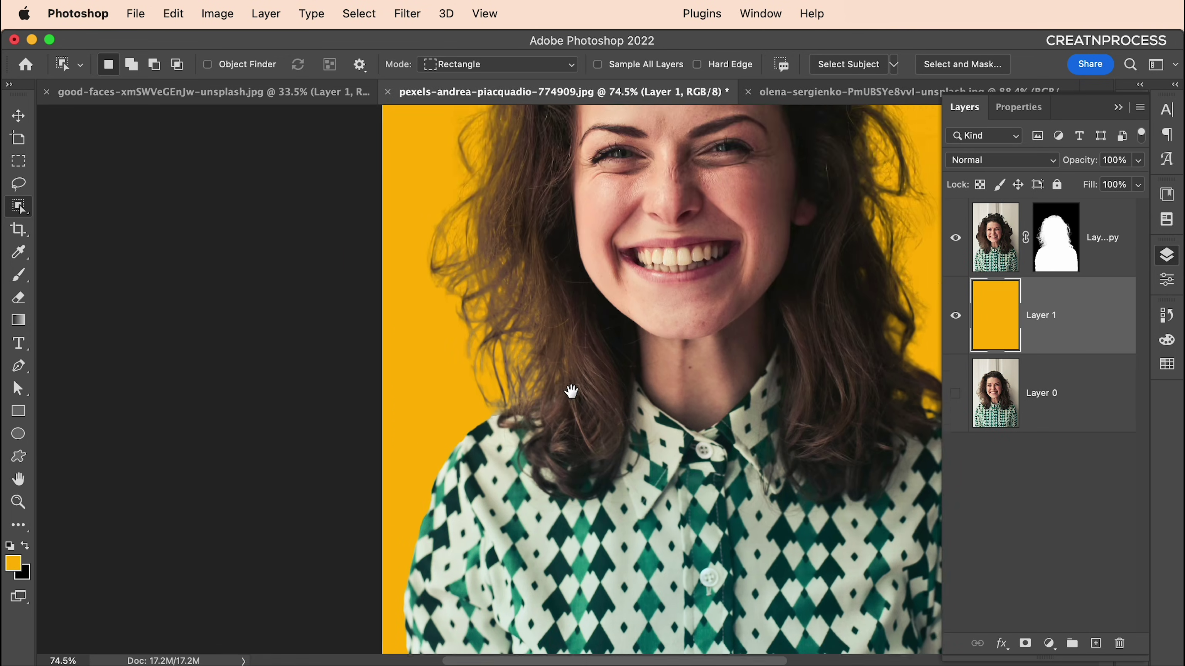
Apply a blue Color Overlay to the fill layer and check the cutout against the new background colour.
{"action": "left_click", "coordinate": [1071, 343]}
{"action": "double_click", "coordinate": [1071, 343]}
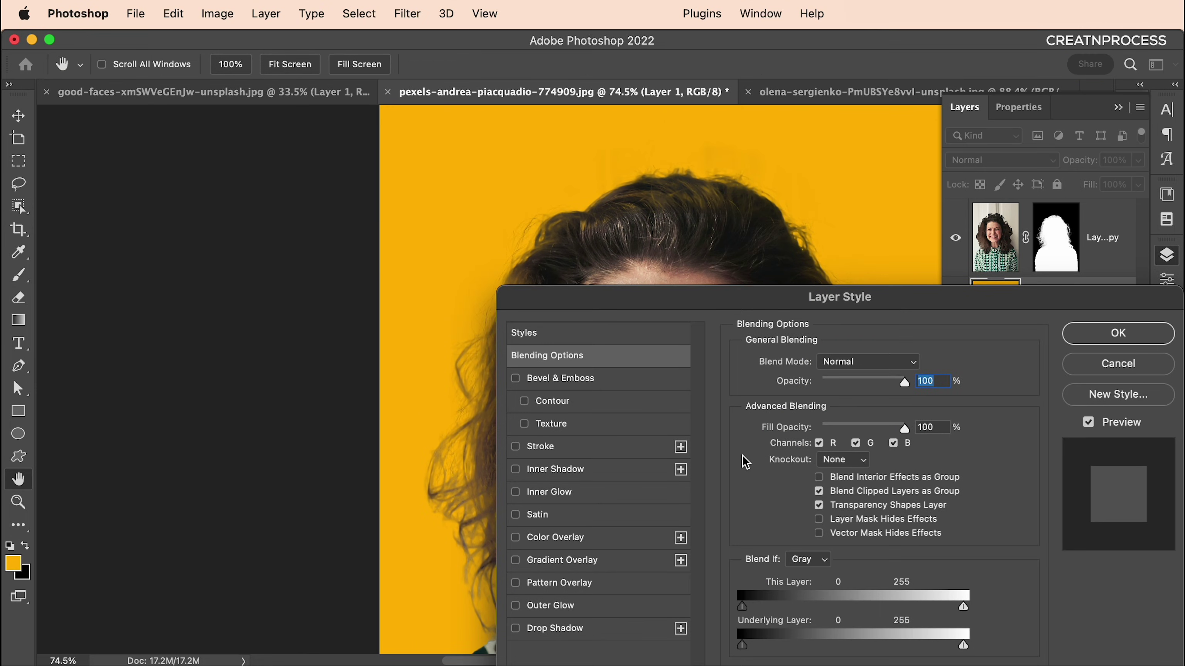
{"action": "left_click", "coordinate": [571, 538]}
{"action": "left_click", "coordinate": [1077, 334]}
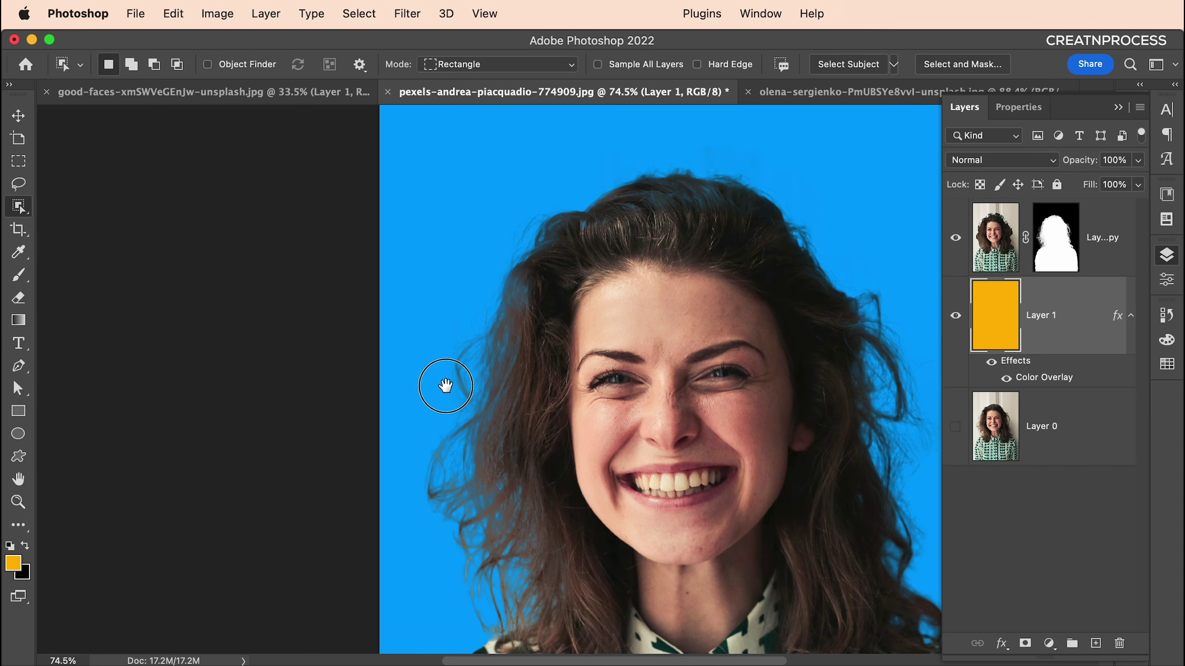
{"action": "scroll", "coordinate": [643, 345], "scroll_direction": "down", "scroll_amount": 3}
{"action": "scroll", "coordinate": [642, 348], "scroll_direction": "up", "scroll_amount": 2}
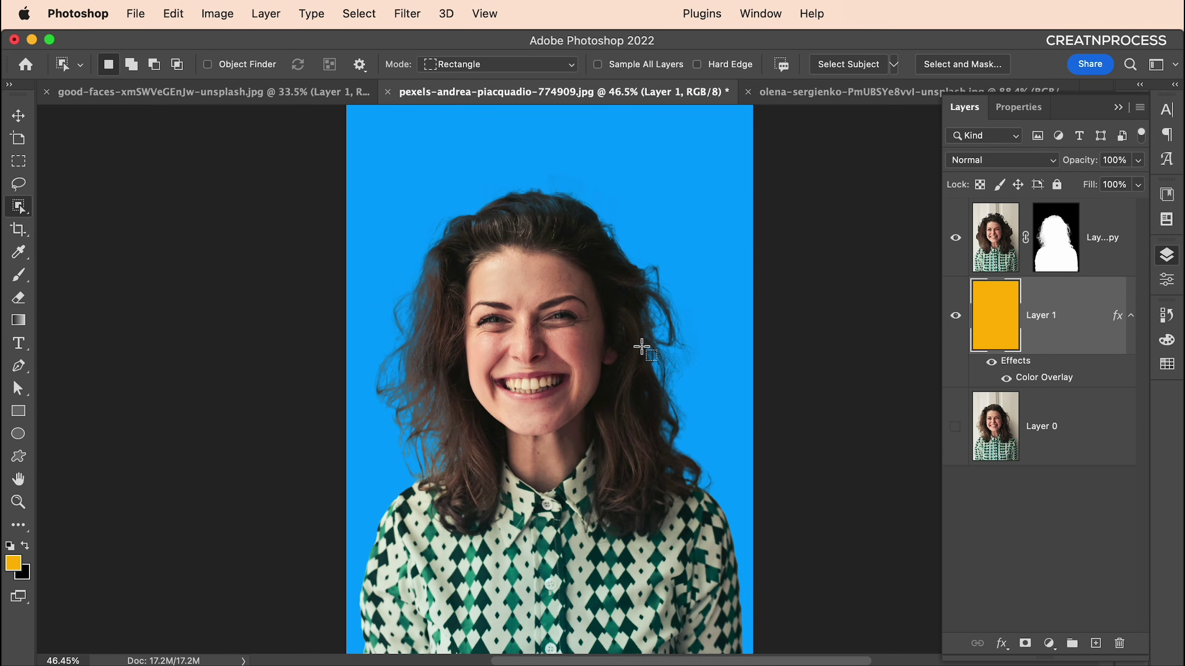
{"action": "scroll", "coordinate": [642, 348], "scroll_direction": "down", "scroll_amount": 3}
{"action": "scroll", "coordinate": [642, 348], "scroll_direction": "left", "scroll_amount": 2}
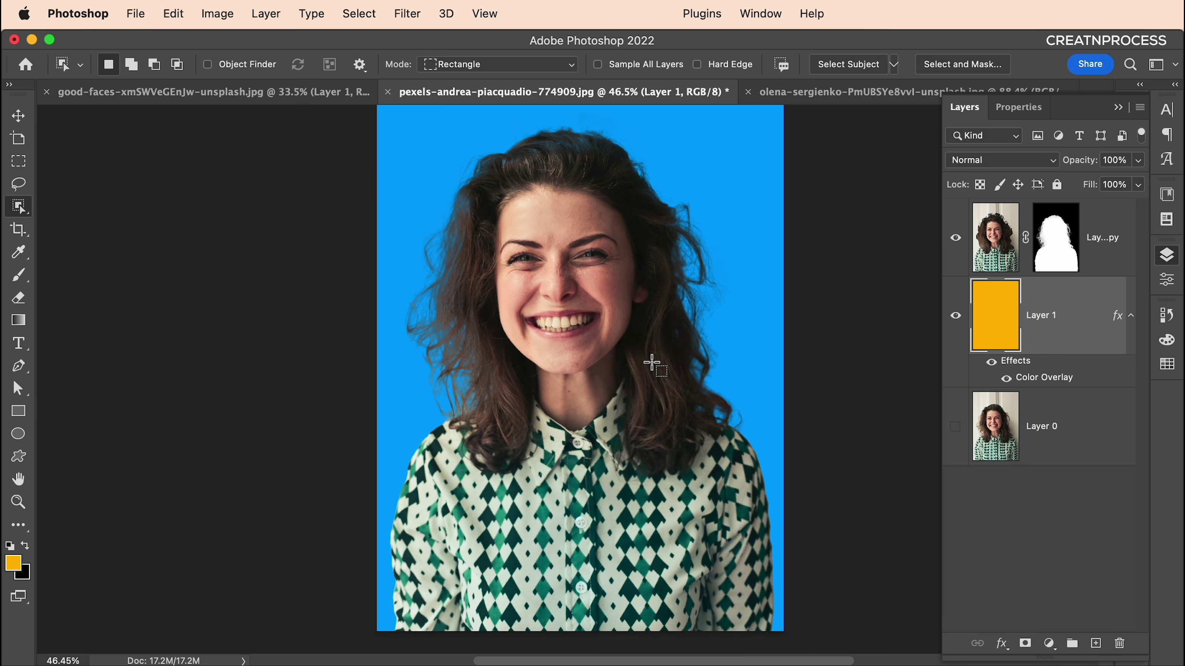
Switch to the photo of the woman with raised legs and examine her shoelaces, hair and shirt edges.
{"action": "left_click", "coordinate": [824, 95]}
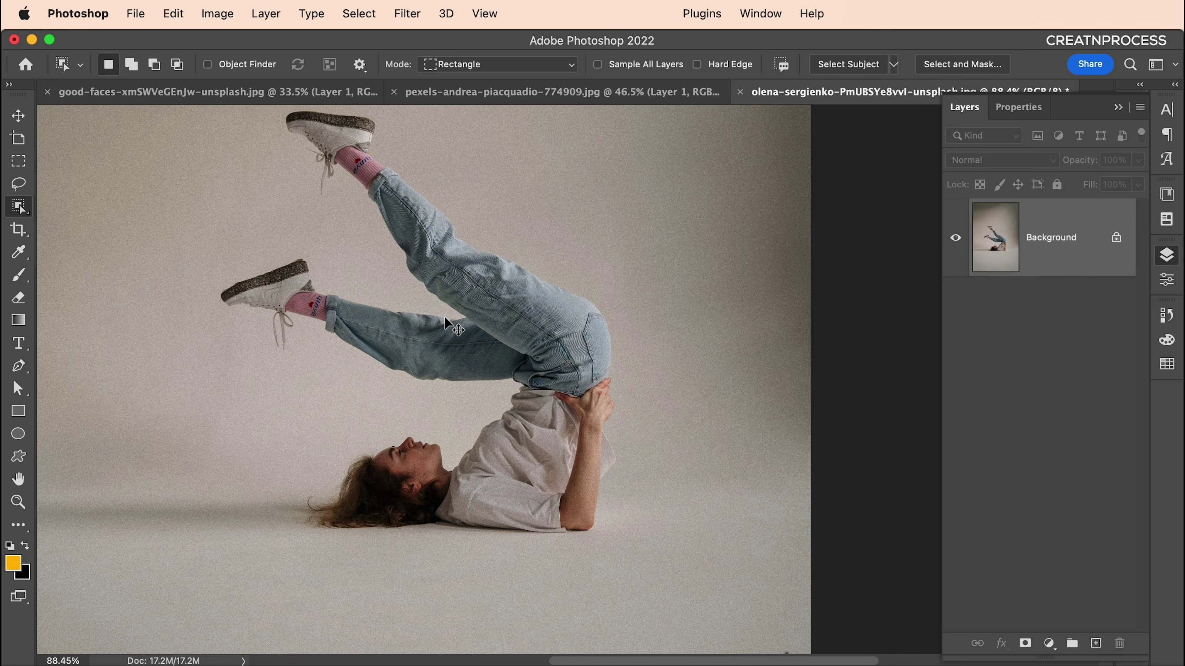
{"action": "scroll", "coordinate": [445, 319], "scroll_direction": "right", "scroll_amount": 1}
{"action": "scroll", "coordinate": [466, 327], "scroll_direction": "down", "scroll_amount": 5}
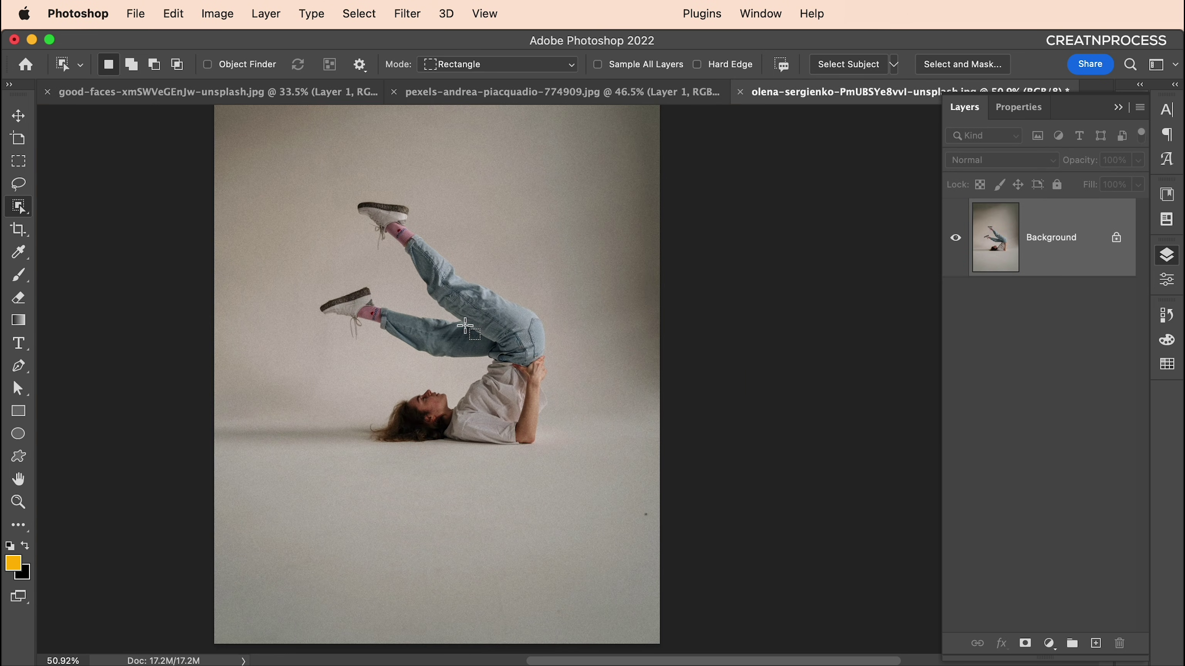
{"action": "left_click_drag", "start_coordinate": [474, 332], "coordinate": [549, 378]}
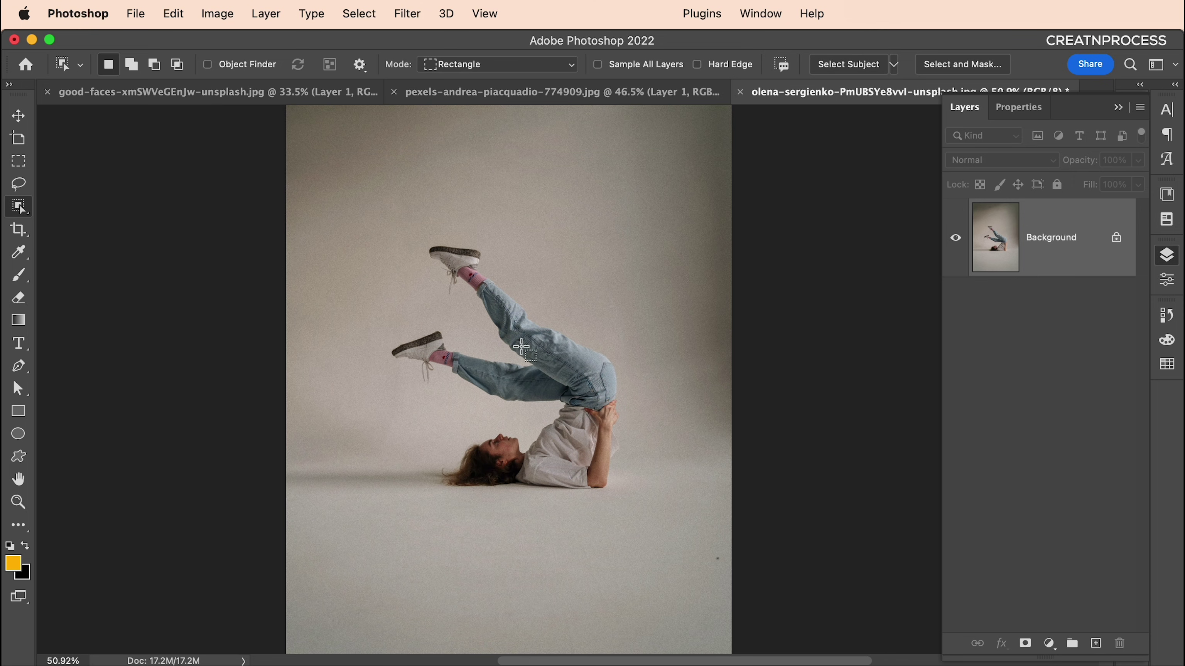
{"action": "key", "text": "v"}
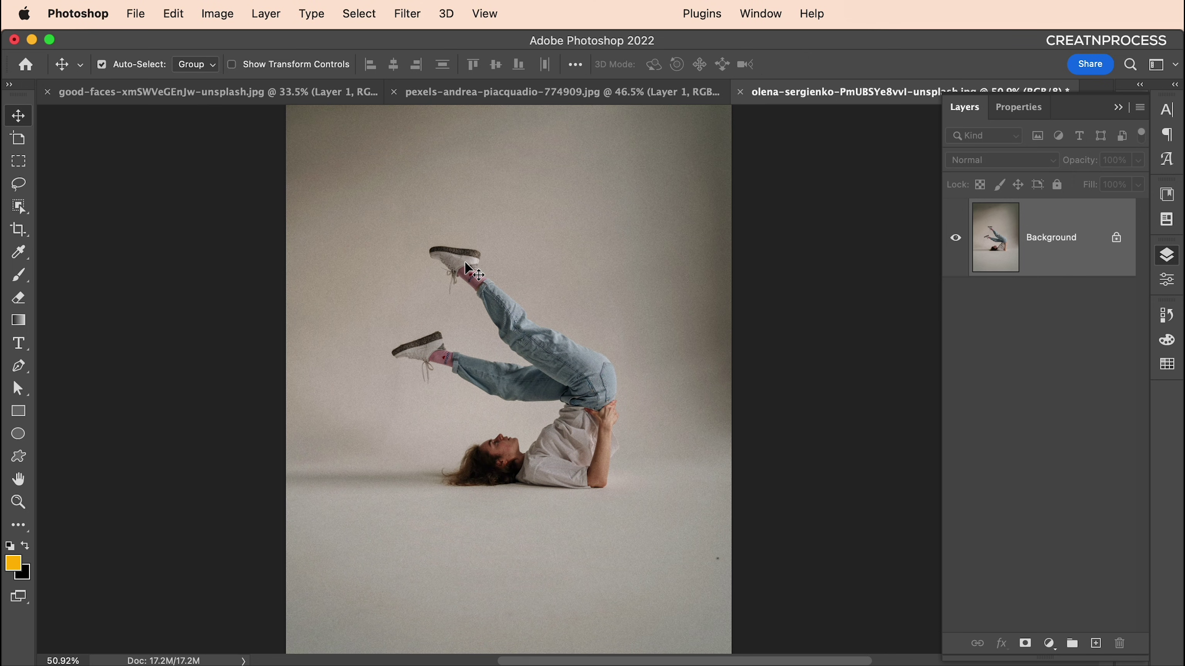
{"action": "scroll", "coordinate": [496, 251], "scroll_direction": "up", "scroll_amount": 10}
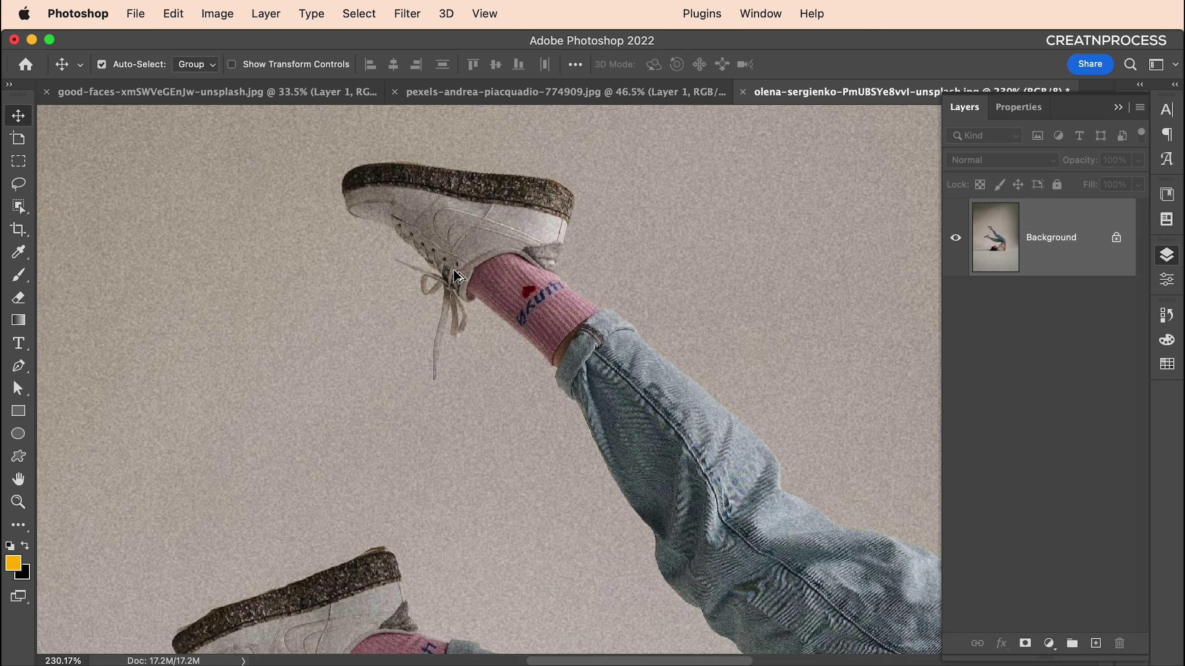
{"action": "scroll", "coordinate": [556, 391], "scroll_direction": "down", "scroll_amount": 5}
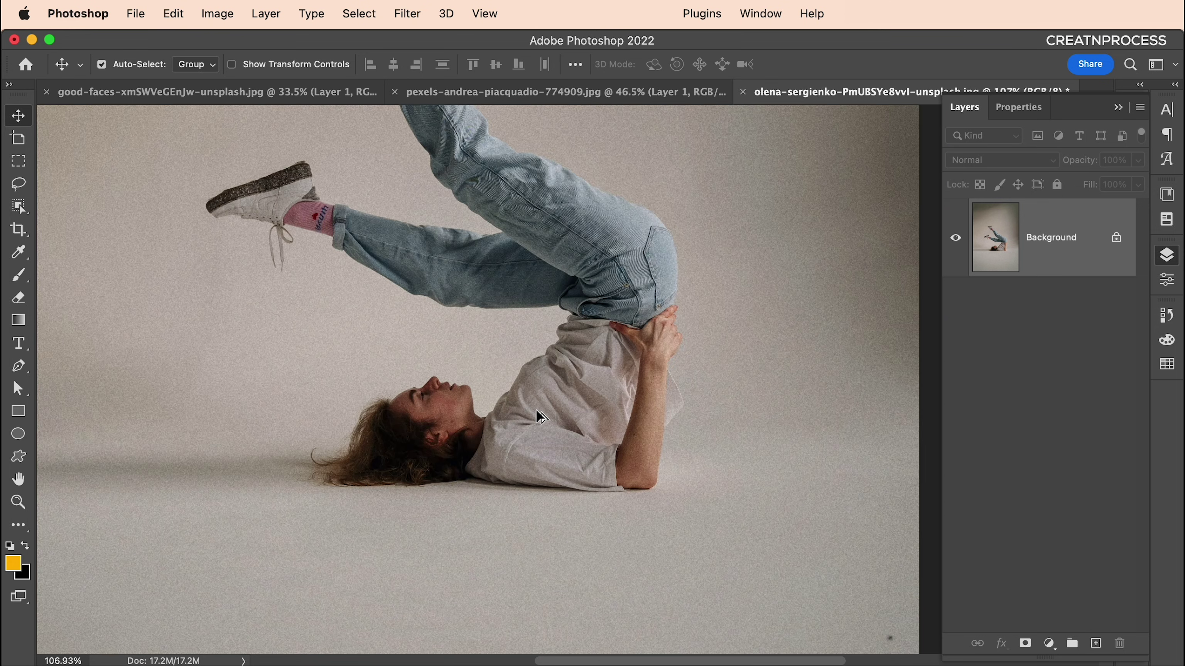
{"action": "scroll", "coordinate": [559, 397], "scroll_direction": "down", "scroll_amount": 4}
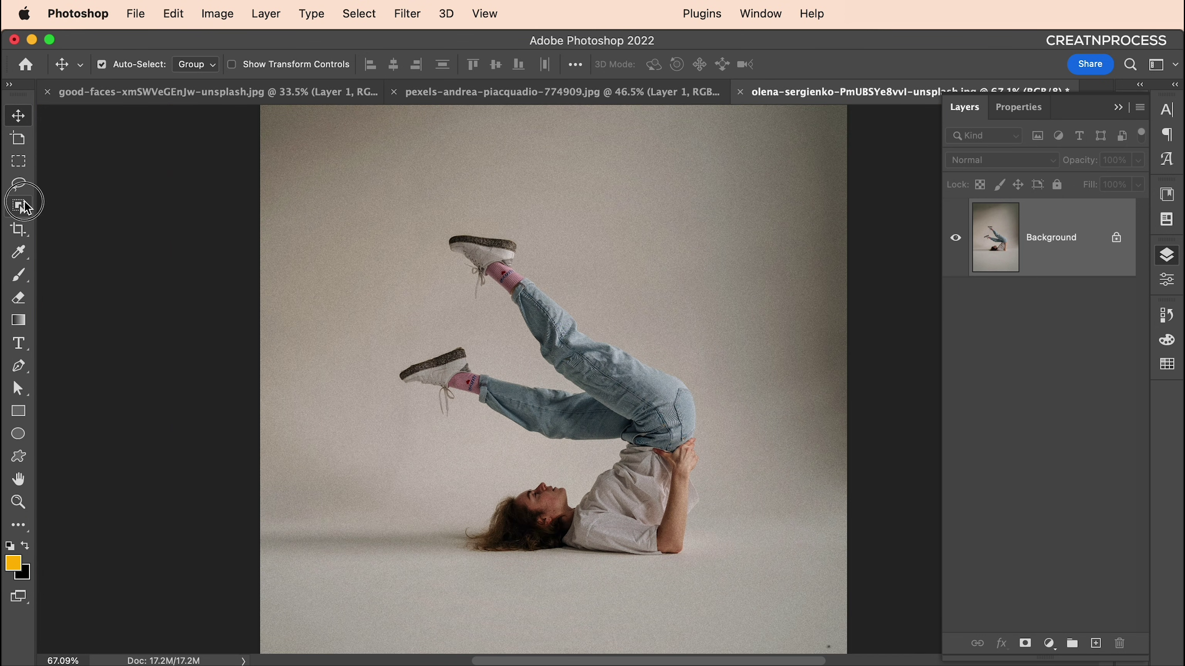
Select the whole woman, from the raised shoes to the hair and elbow, with the Object Selection Tool.
{"action": "left_click", "coordinate": [25, 205]}
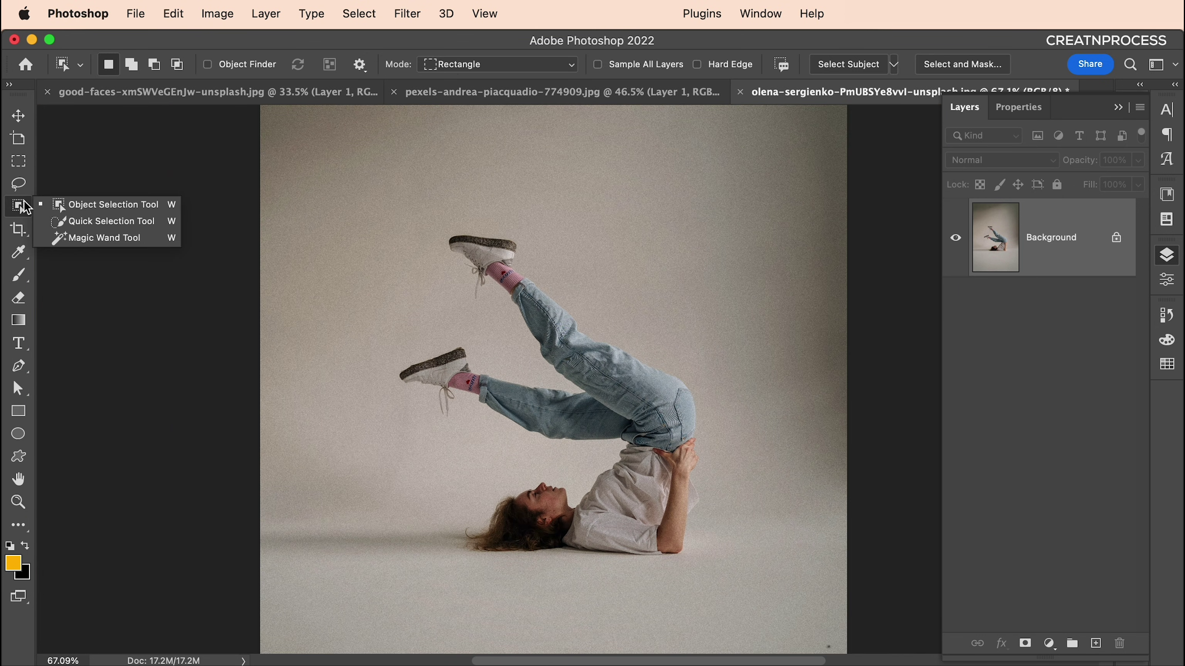
{"action": "left_click", "coordinate": [74, 206]}
{"action": "left_click_drag", "start_coordinate": [392, 185], "coordinate": [724, 576]}
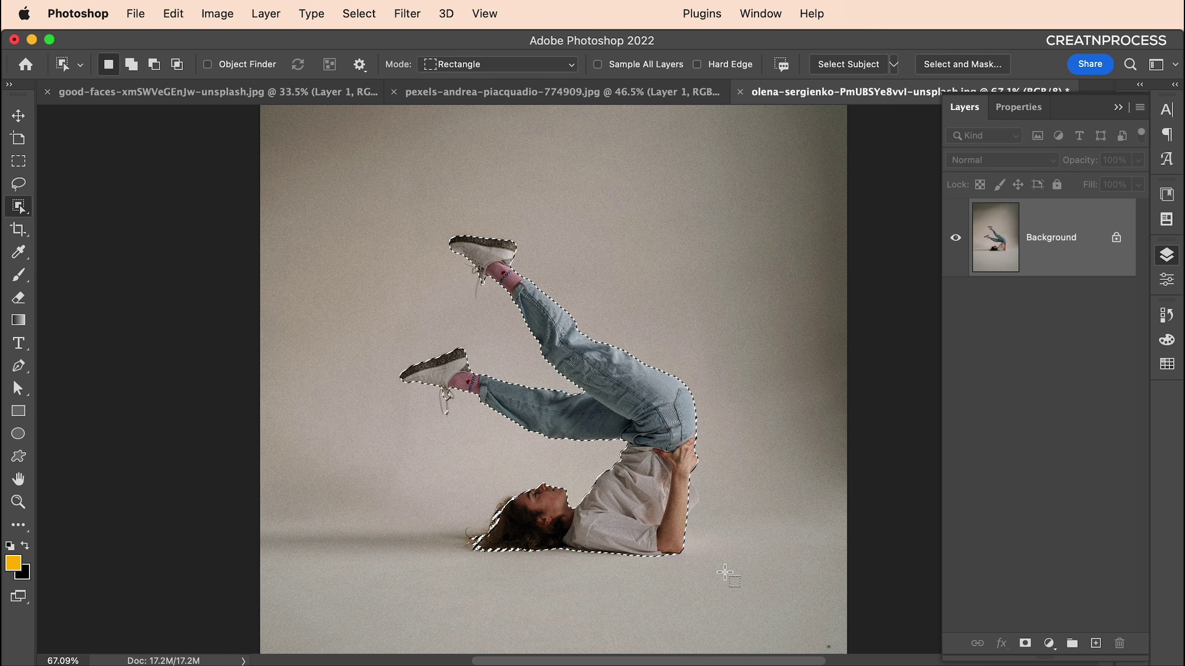
Add the missed shirt fabric behind the forearm to the selection with the Object Selection Tool.
{"action": "key", "text": "alt"}
{"action": "scroll", "coordinate": [697, 522], "scroll_direction": "up", "scroll_amount": 3}
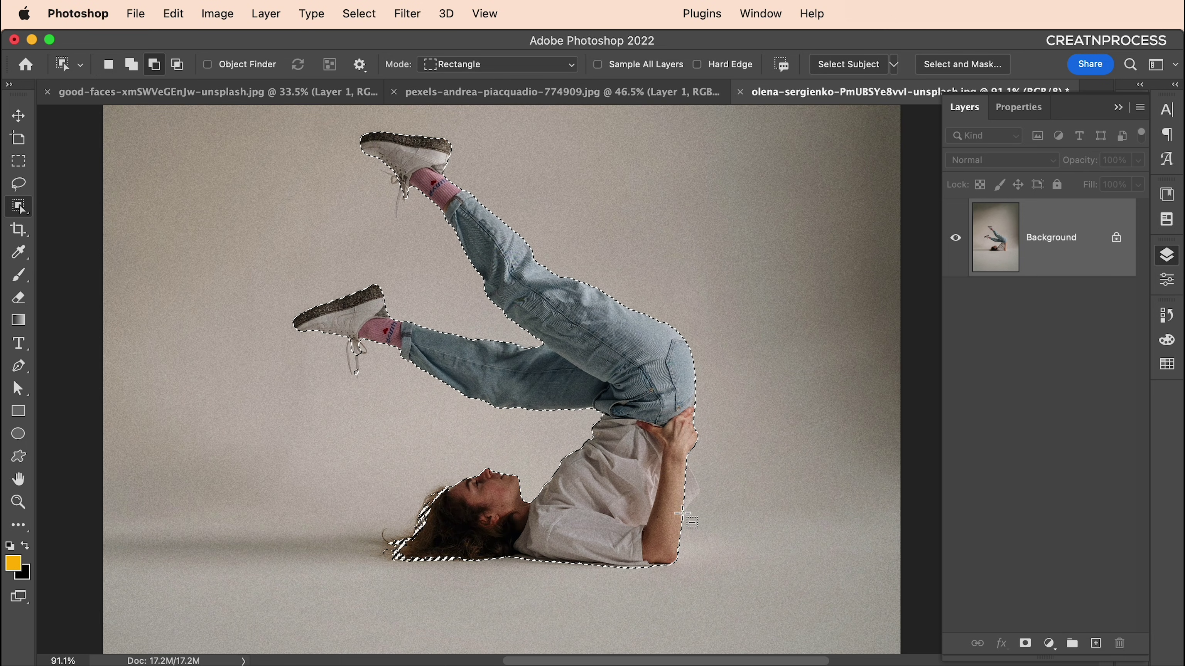
{"action": "scroll", "coordinate": [700, 514], "scroll_direction": "up", "scroll_amount": 5}
{"action": "scroll", "coordinate": [720, 486], "scroll_direction": "up", "scroll_amount": 4}
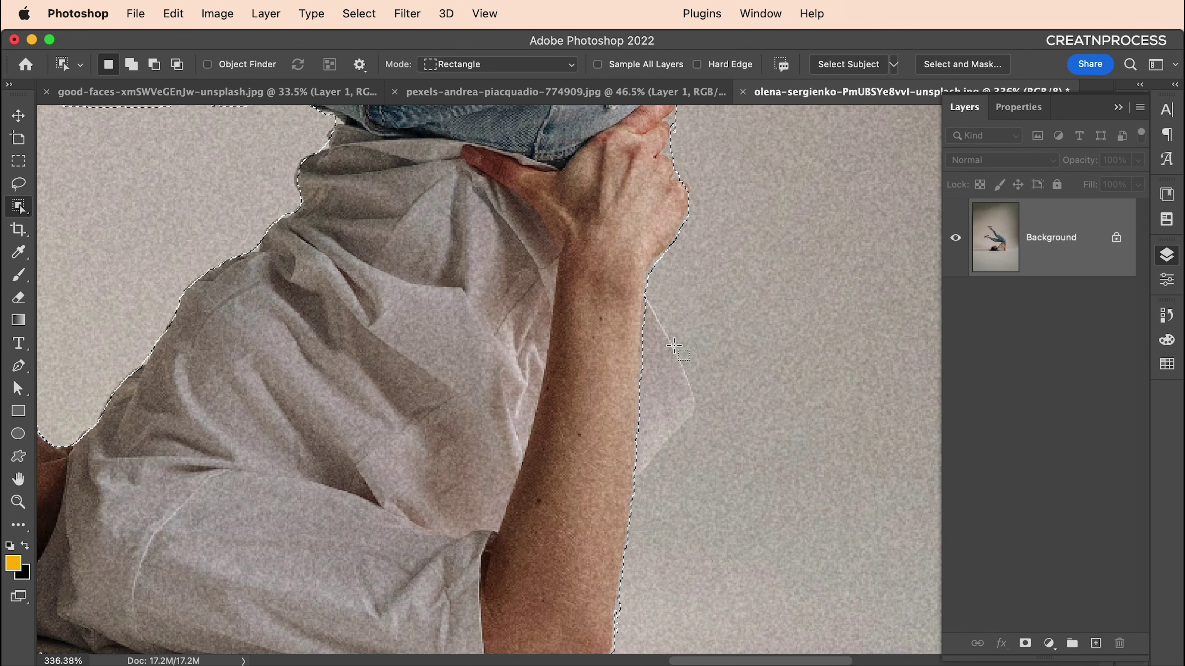
{"action": "key", "text": "shift"}
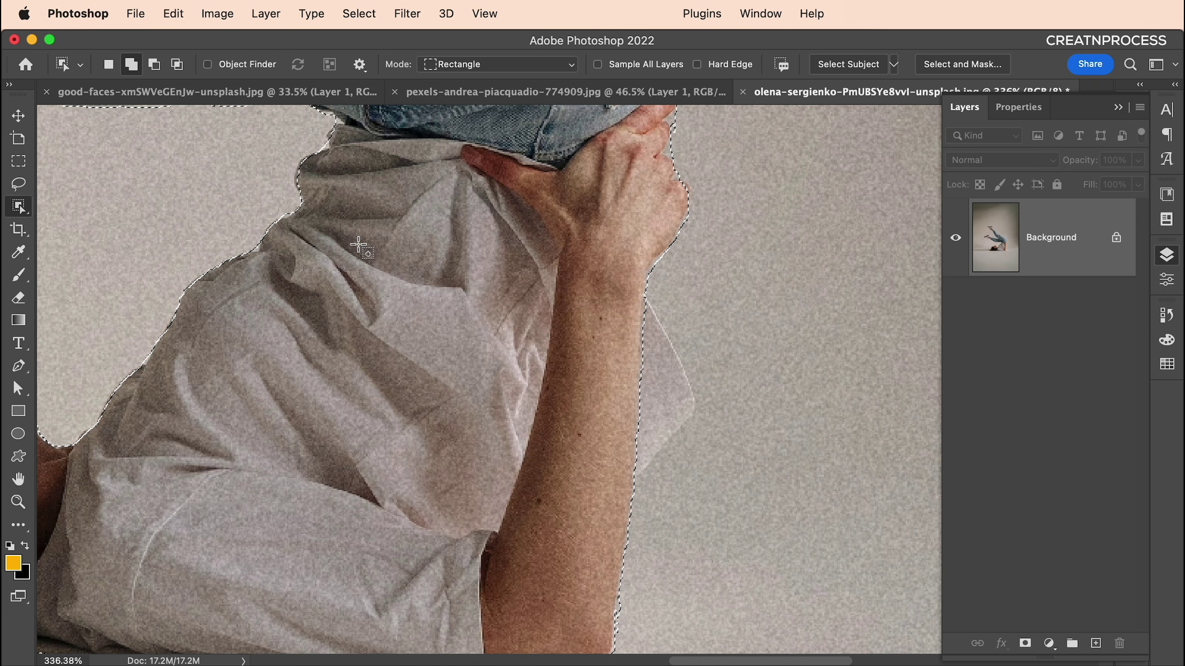
{"action": "left_click_drag", "start_coordinate": [358, 243], "coordinate": [727, 504]}
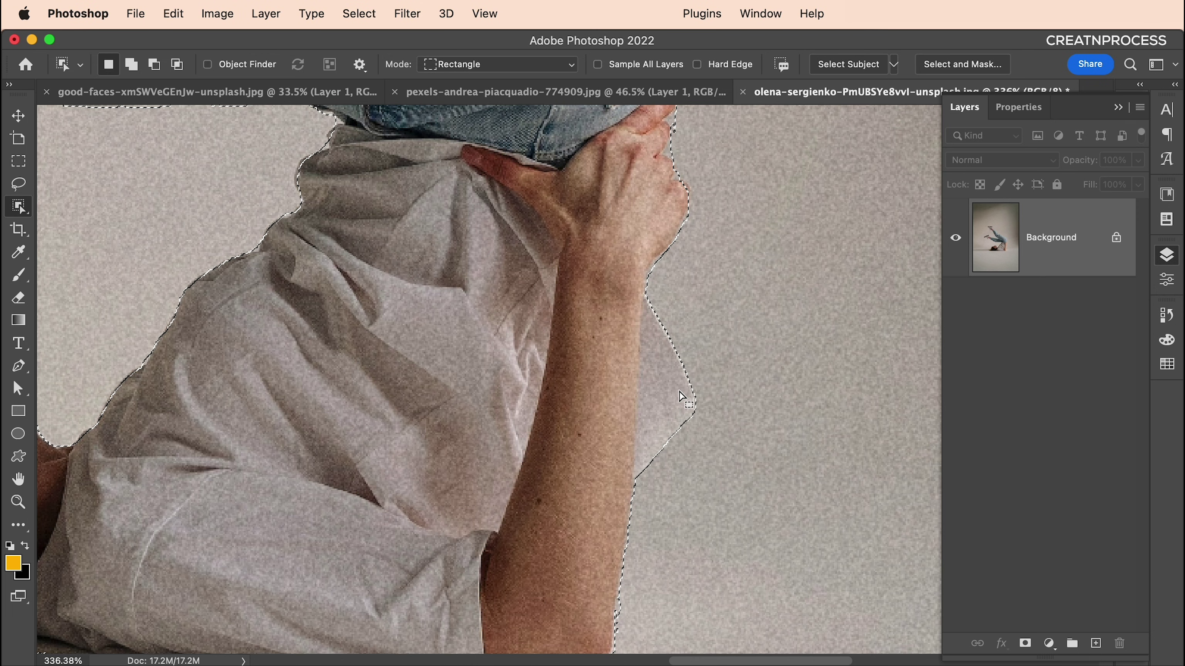
Subtract the background slivers around the nose, lips and chin from the selection with the Object Selection Tool.
{"action": "left_click_drag", "start_coordinate": [269, 409], "coordinate": [558, 407]}
{"action": "scroll", "coordinate": [562, 273], "scroll_direction": "up", "scroll_amount": 6}
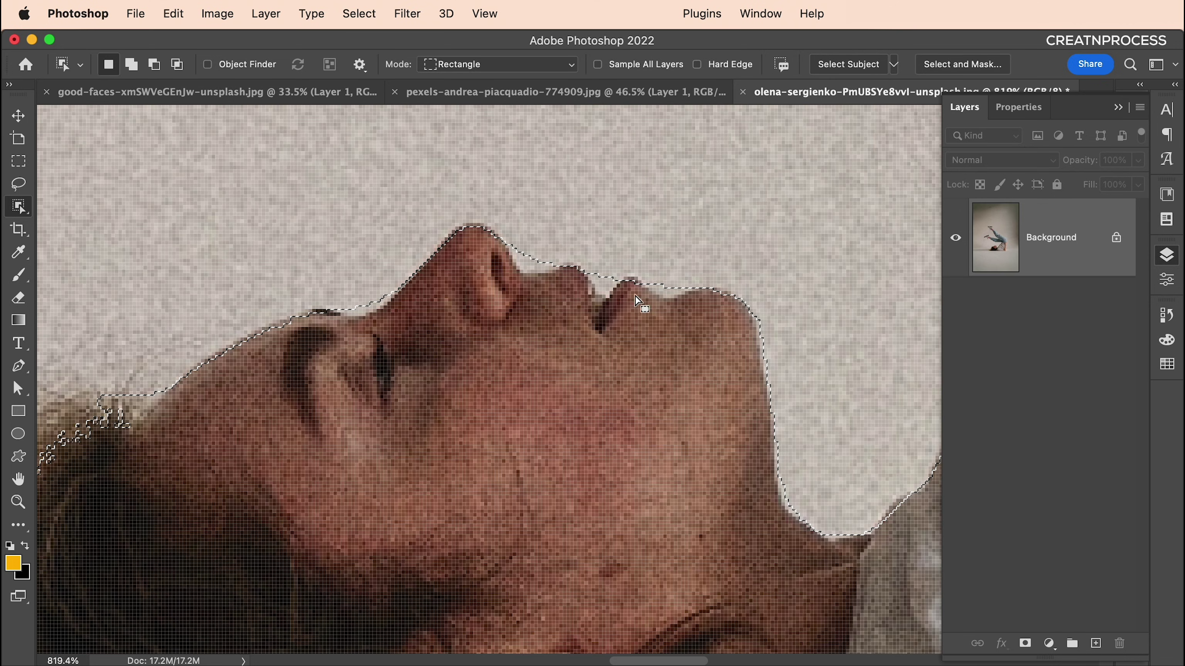
{"action": "scroll", "coordinate": [639, 318], "scroll_direction": "down", "scroll_amount": 2}
{"action": "left_click_drag", "start_coordinate": [658, 301], "coordinate": [520, 392]}
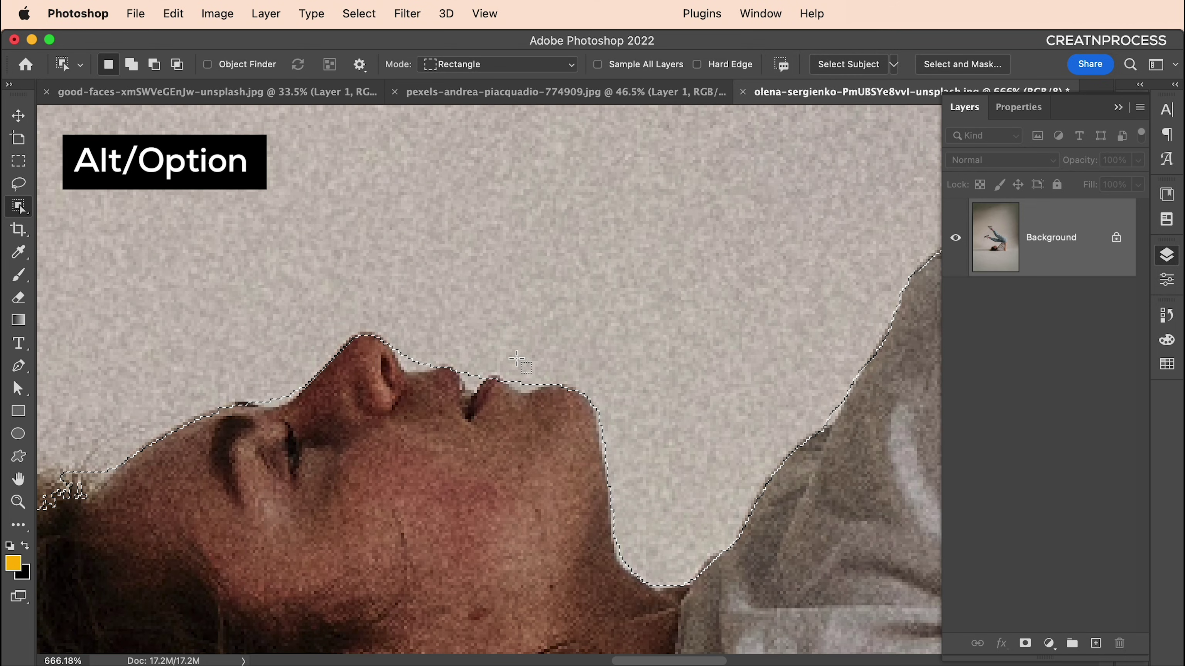
{"action": "scroll", "coordinate": [507, 338], "scroll_direction": "down", "scroll_amount": 1}
{"action": "left_click_drag", "start_coordinate": [613, 302], "coordinate": [498, 424]}
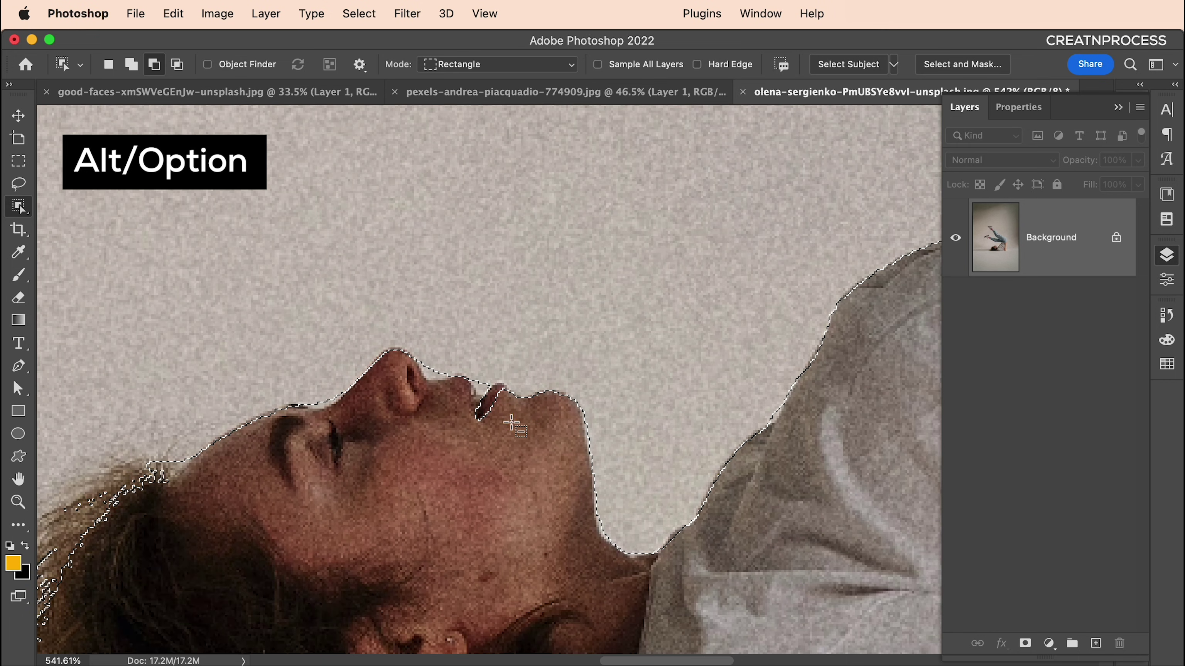
{"action": "scroll", "coordinate": [645, 371], "scroll_direction": "down", "scroll_amount": 1}
{"action": "left_click_drag", "start_coordinate": [283, 155], "coordinate": [692, 413]}
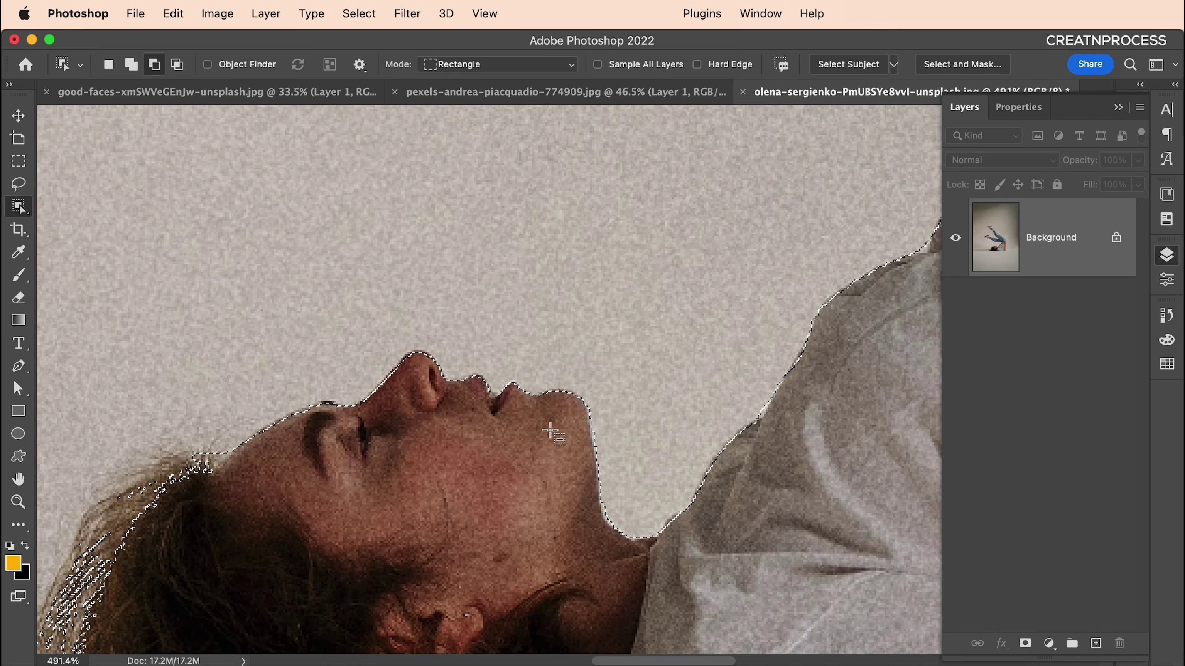
Add the missed eyebrow edge beside the forehead to the selection with the Object Selection Tool.
{"action": "scroll", "coordinate": [541, 423], "scroll_direction": "up", "scroll_amount": 2}
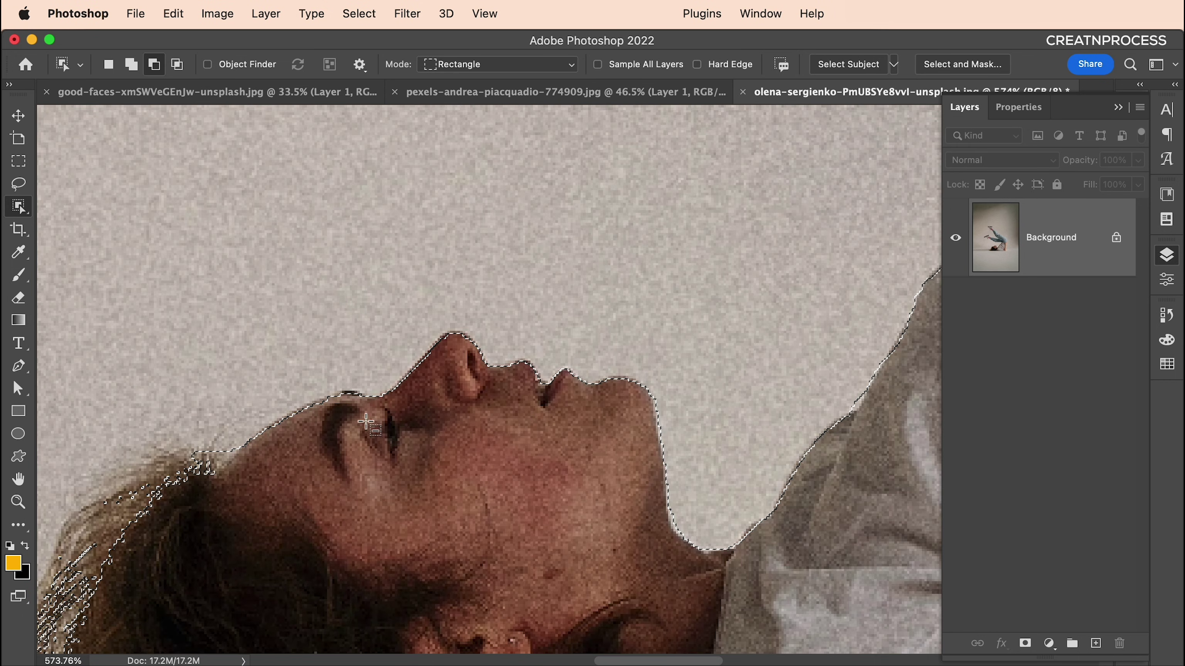
{"action": "key", "text": "shift"}
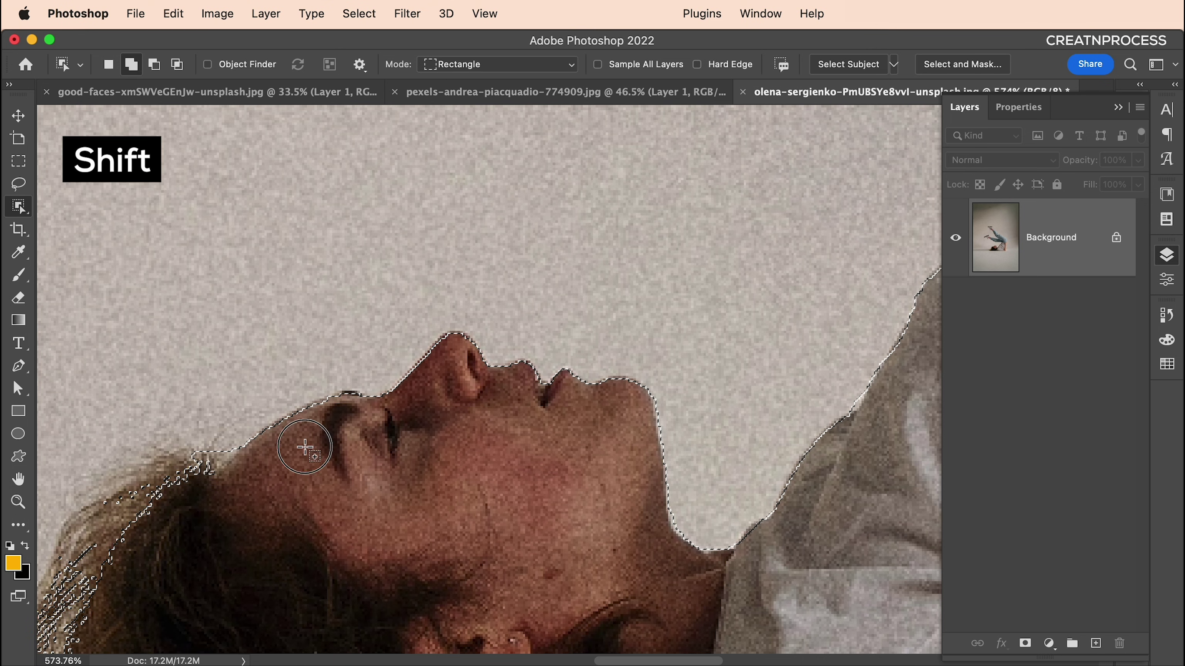
{"action": "left_click_drag", "start_coordinate": [303, 449], "coordinate": [372, 391]}
Add the missed outer hair, including the loose curl near the floor, to the selection with the Object Selection Tool.
{"action": "key", "text": "space"}
{"action": "left_click_drag", "start_coordinate": [262, 463], "coordinate": [501, 348]}
{"action": "scroll", "coordinate": [445, 431], "scroll_direction": "down", "scroll_amount": 6}
{"action": "scroll", "coordinate": [438, 457], "scroll_direction": "down", "scroll_amount": 1}
{"action": "key", "text": "shift"}
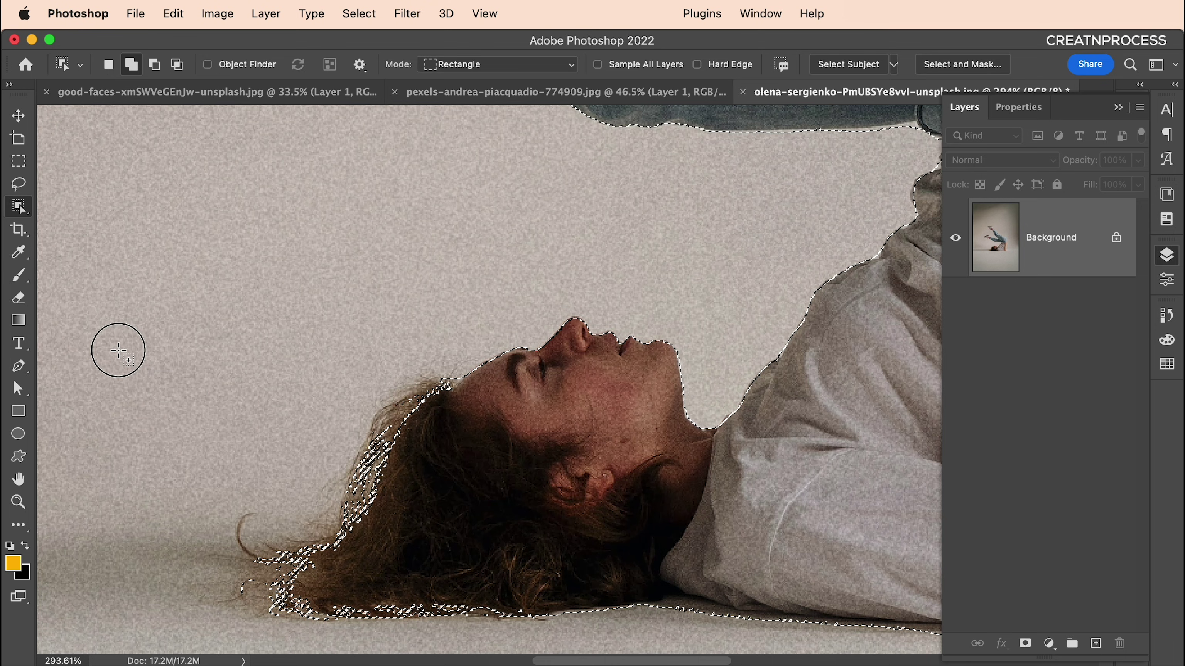
{"action": "left_click_drag", "start_coordinate": [118, 351], "coordinate": [504, 624]}
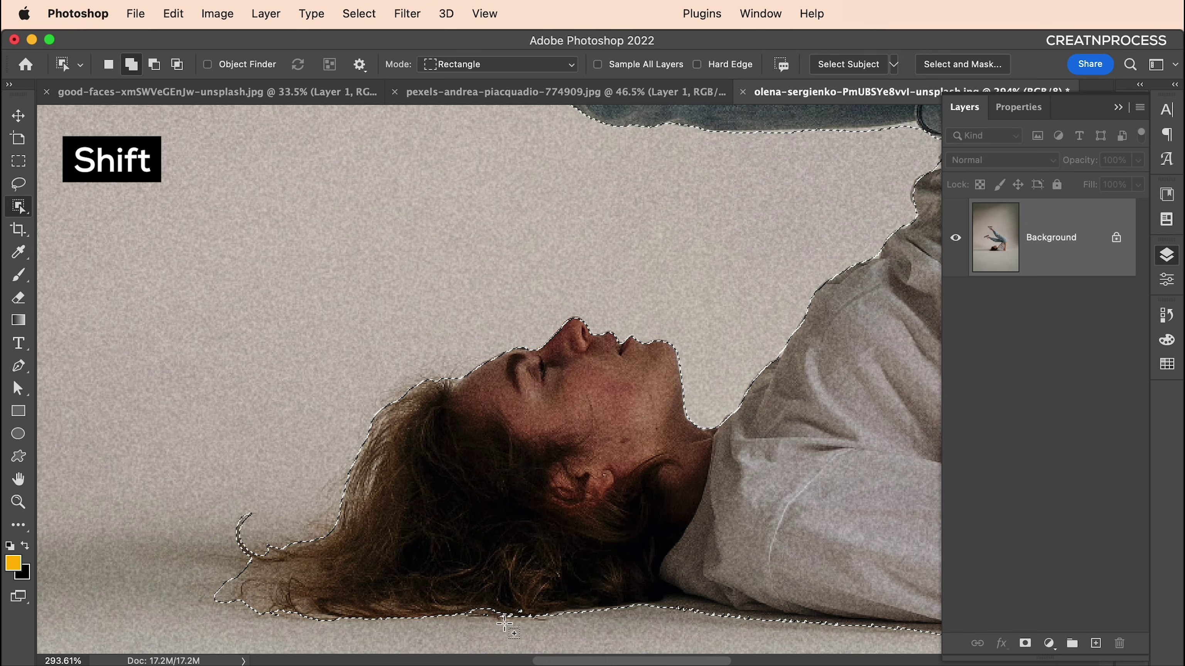
Subtract the background strip along the back jeans pocket and between the fingers from the selection with the Object Selection Tool.
{"action": "key", "text": "space"}
{"action": "mouse_move", "coordinate": [701, 437]}
{"action": "left_mouse_down"}
{"action": "mouse_move", "coordinate": [519, 432]}
{"action": "mouse_move", "coordinate": [481, 489]}
{"action": "mouse_move", "coordinate": [451, 417]}
{"action": "left_mouse_up"}
{"action": "left_click_drag", "start_coordinate": [536, 504], "coordinate": [563, 404]}
{"action": "left_click_drag", "start_coordinate": [695, 121], "coordinate": [556, 484]}
{"action": "scroll", "coordinate": [555, 484], "scroll_direction": "up", "scroll_amount": 5}
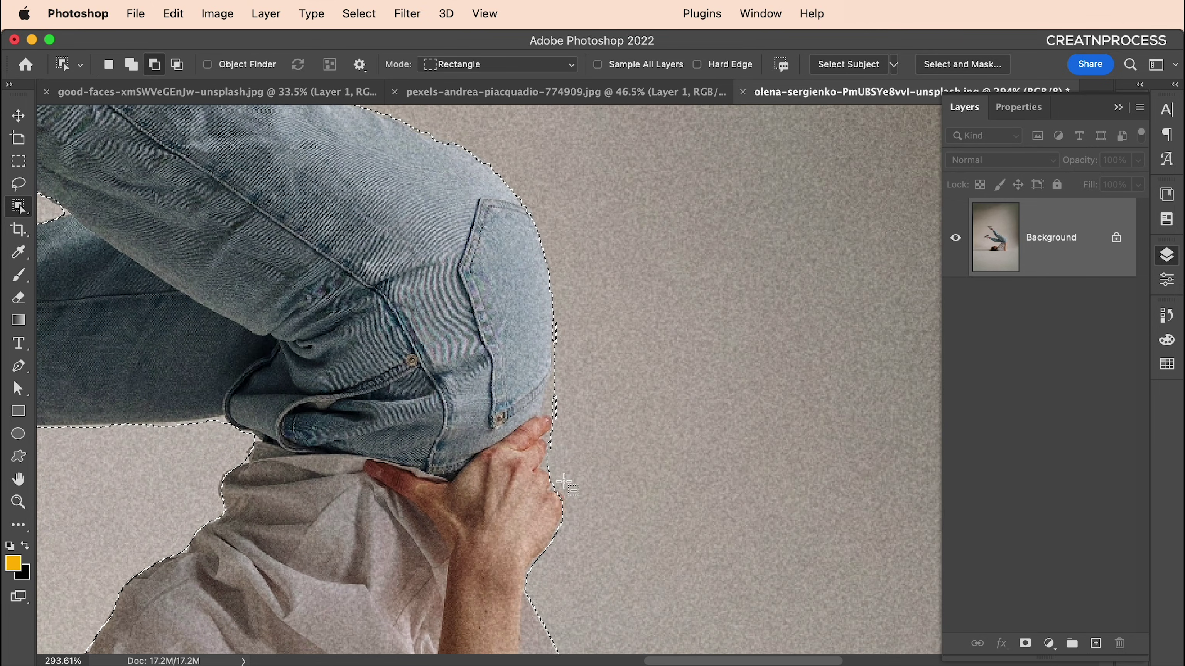
{"action": "key", "text": "alt"}
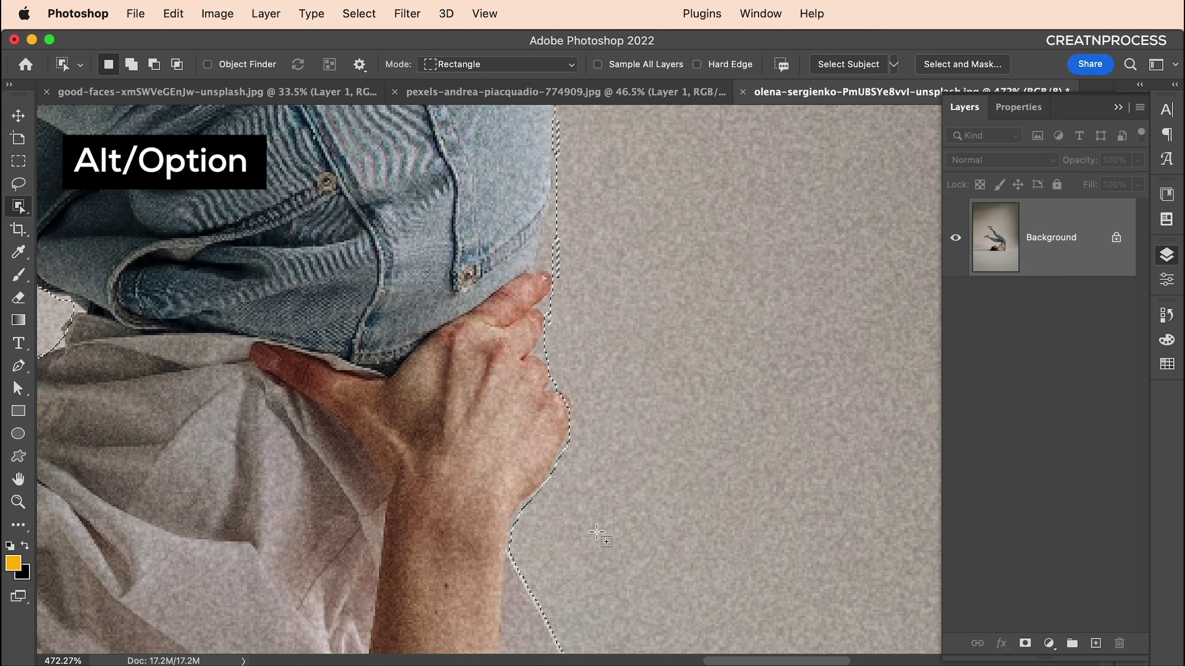
{"action": "left_click_drag", "start_coordinate": [755, 425], "coordinate": [503, 522]}
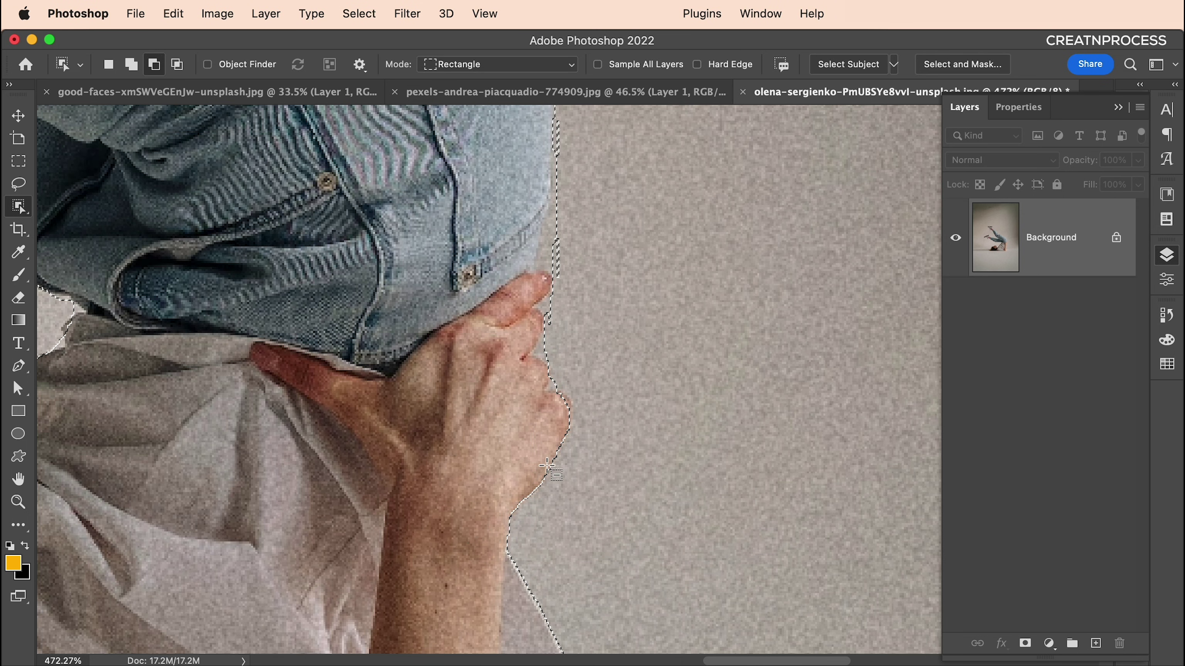
{"action": "scroll", "coordinate": [588, 339], "scroll_direction": "up", "scroll_amount": 5}
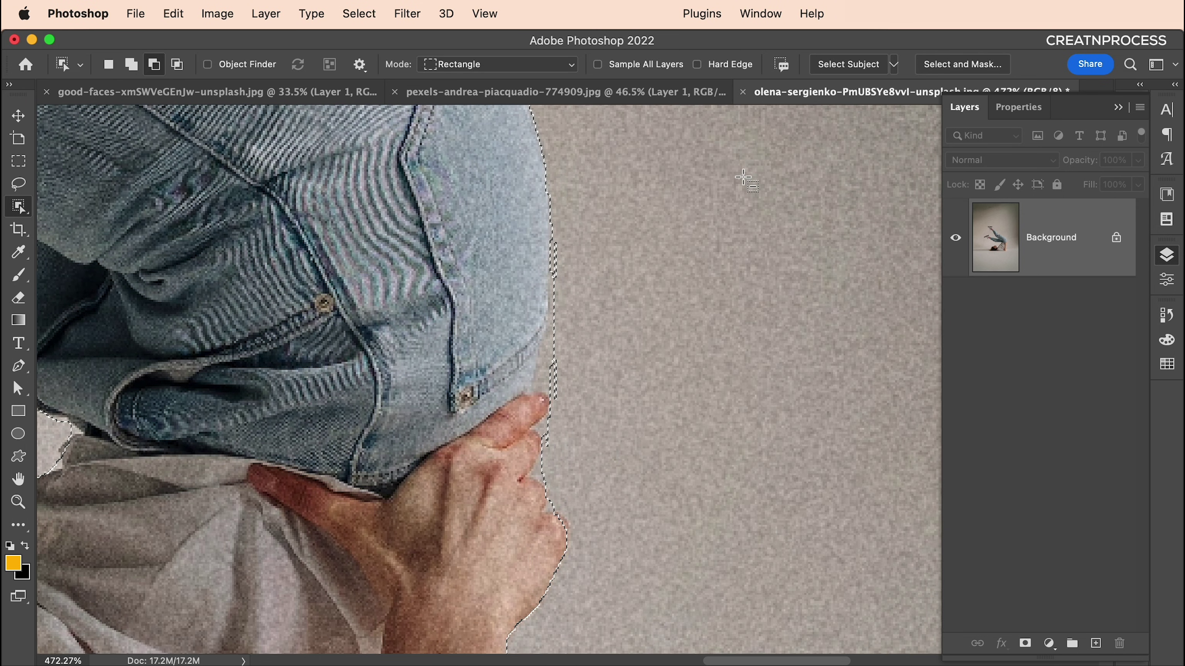
{"action": "left_click_drag", "start_coordinate": [744, 180], "coordinate": [510, 529]}
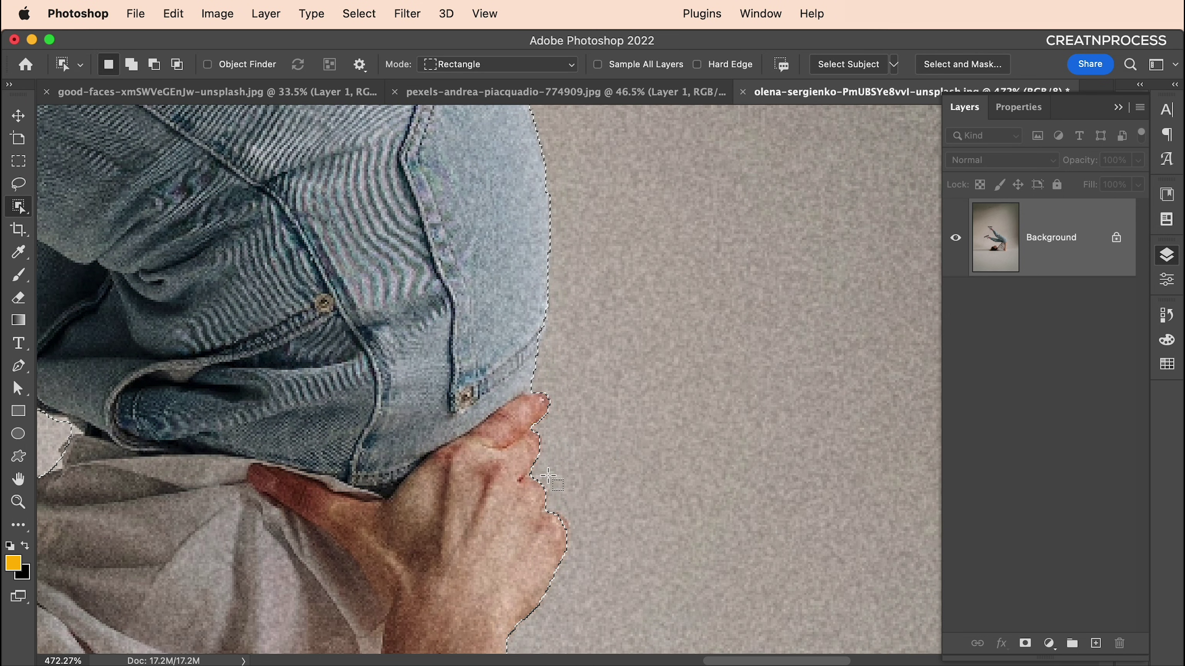
Add the heel of the raised shoe and the adjoining sock edge to the selection with the Object Selection Tool.
{"action": "left_click_drag", "start_coordinate": [613, 286], "coordinate": [688, 521]}
{"action": "left_click_drag", "start_coordinate": [398, 349], "coordinate": [525, 474]}
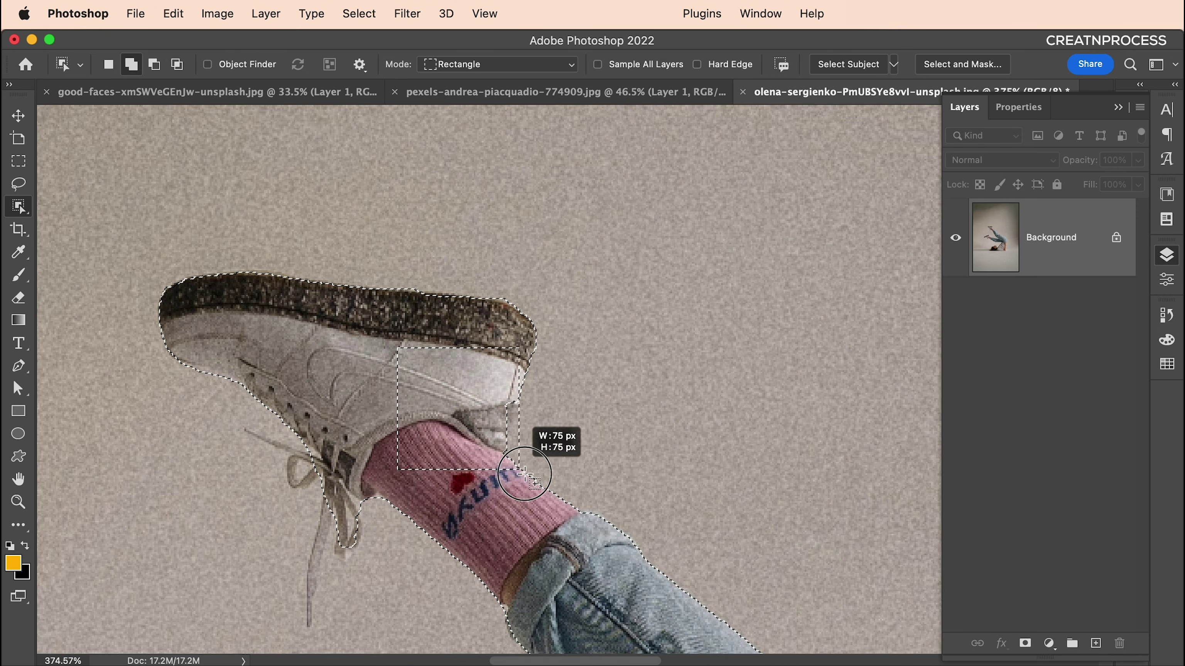
{"action": "scroll", "coordinate": [525, 474], "scroll_direction": "up", "scroll_amount": 3}
{"action": "left_click_drag", "start_coordinate": [296, 458], "coordinate": [506, 332]}
{"action": "scroll", "coordinate": [507, 333], "scroll_direction": "down", "scroll_amount": 4}
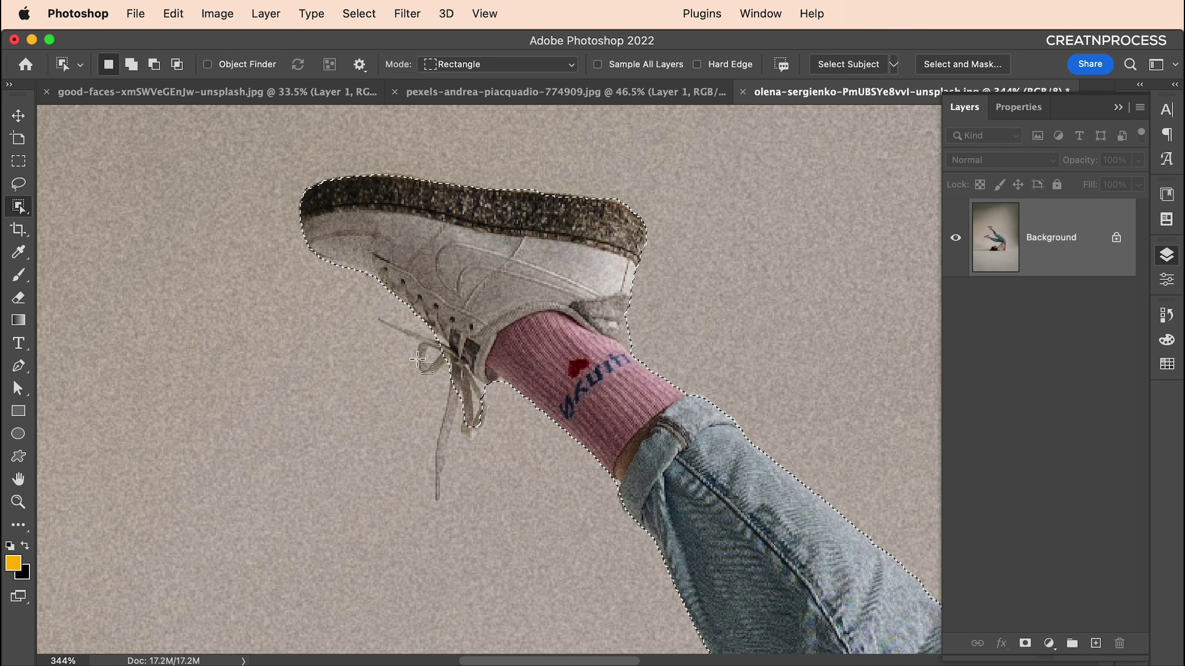
Add the missed shoelaces of both shoes to the selection with the Object Selection Tool.
{"action": "left_click_drag", "start_coordinate": [352, 297], "coordinate": [495, 529]}
{"action": "left_click_drag", "start_coordinate": [408, 279], "coordinate": [635, 428]}
{"action": "left_click_drag", "start_coordinate": [247, 306], "coordinate": [304, 376]}
Outline the background inside the long lace loop with the Pen tool and subtract that path from the selection with 0 px feather.
{"action": "scroll", "coordinate": [304, 376], "scroll_direction": "up", "scroll_amount": 6}
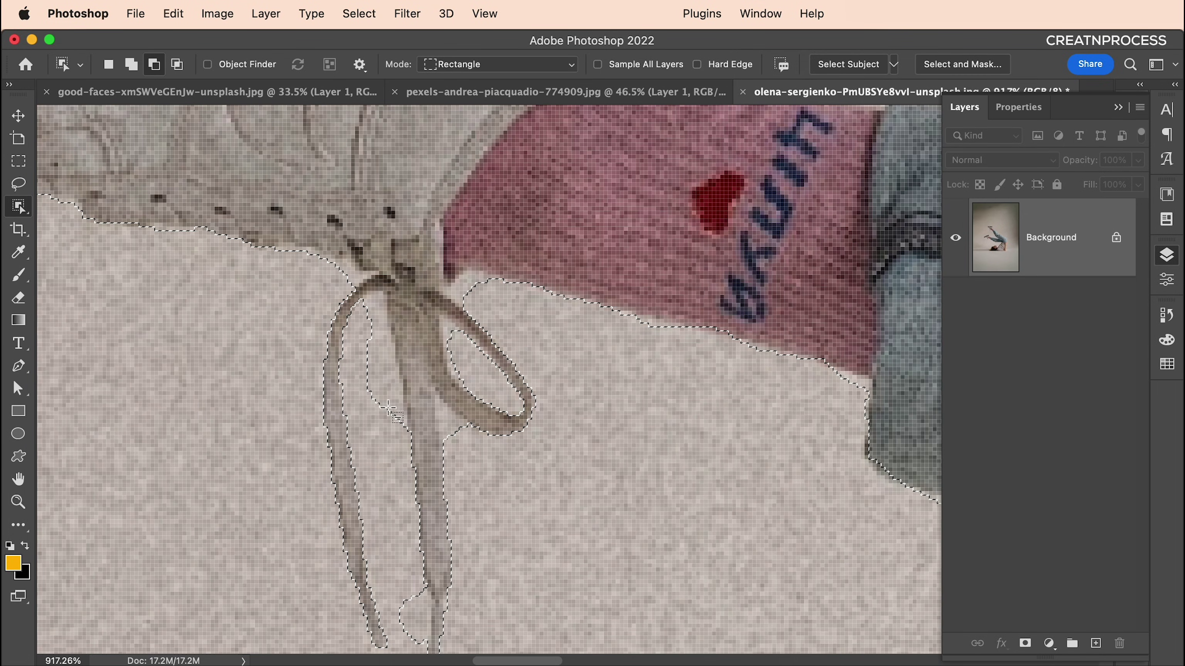
{"action": "scroll", "coordinate": [389, 411], "scroll_direction": "up", "scroll_amount": 2}
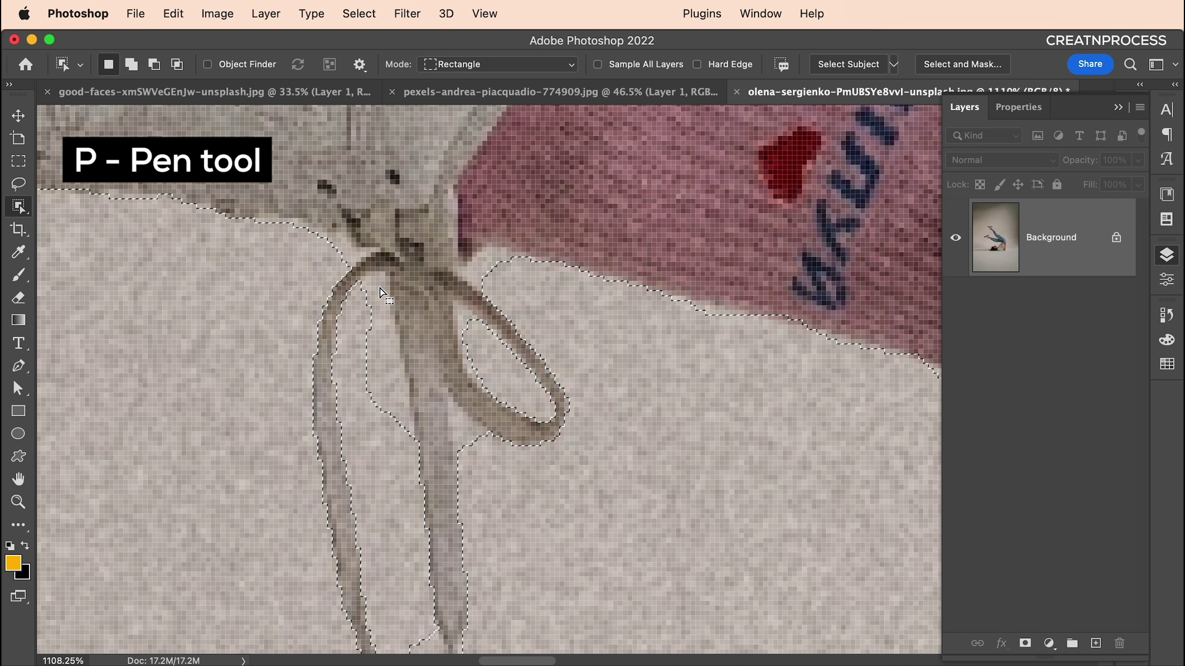
{"action": "key", "text": "p"}
{"action": "left_click_drag", "start_coordinate": [409, 379], "coordinate": [406, 360]}
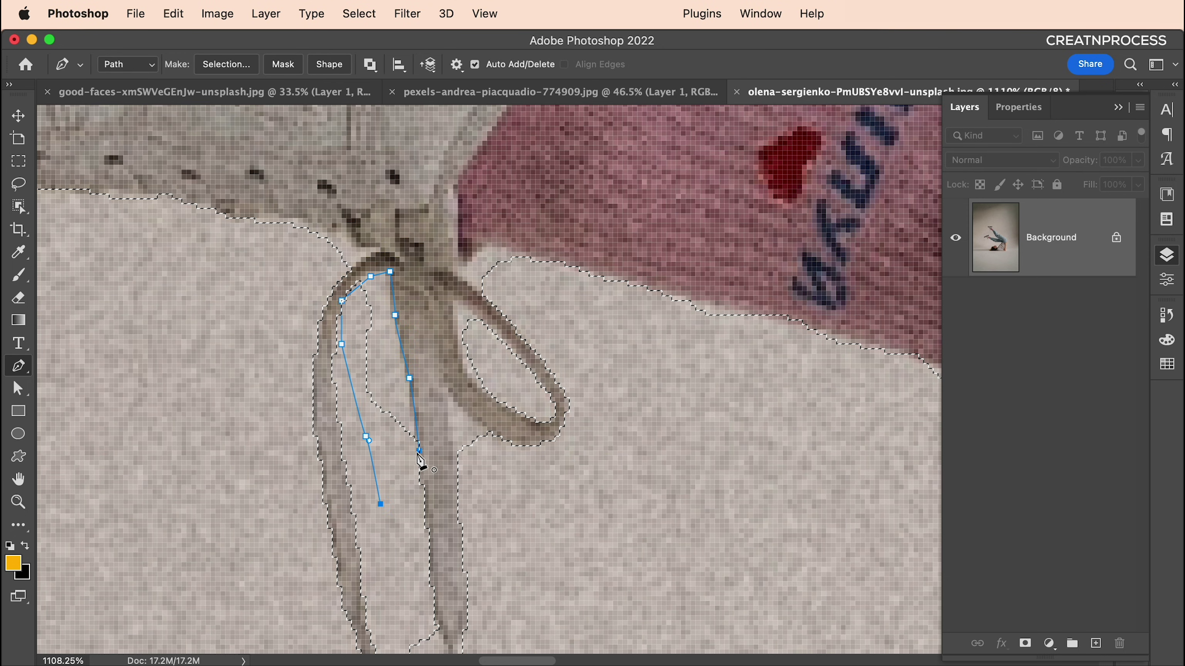
{"action": "right_click", "coordinate": [405, 480]}
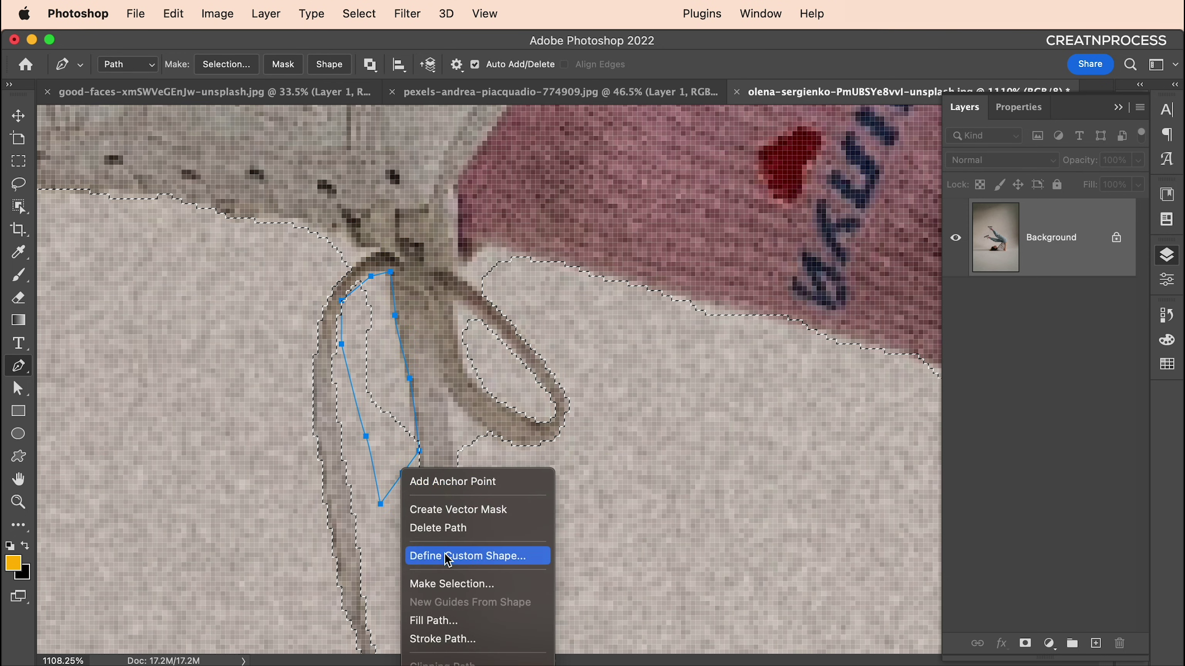
{"action": "left_click", "coordinate": [452, 585]}
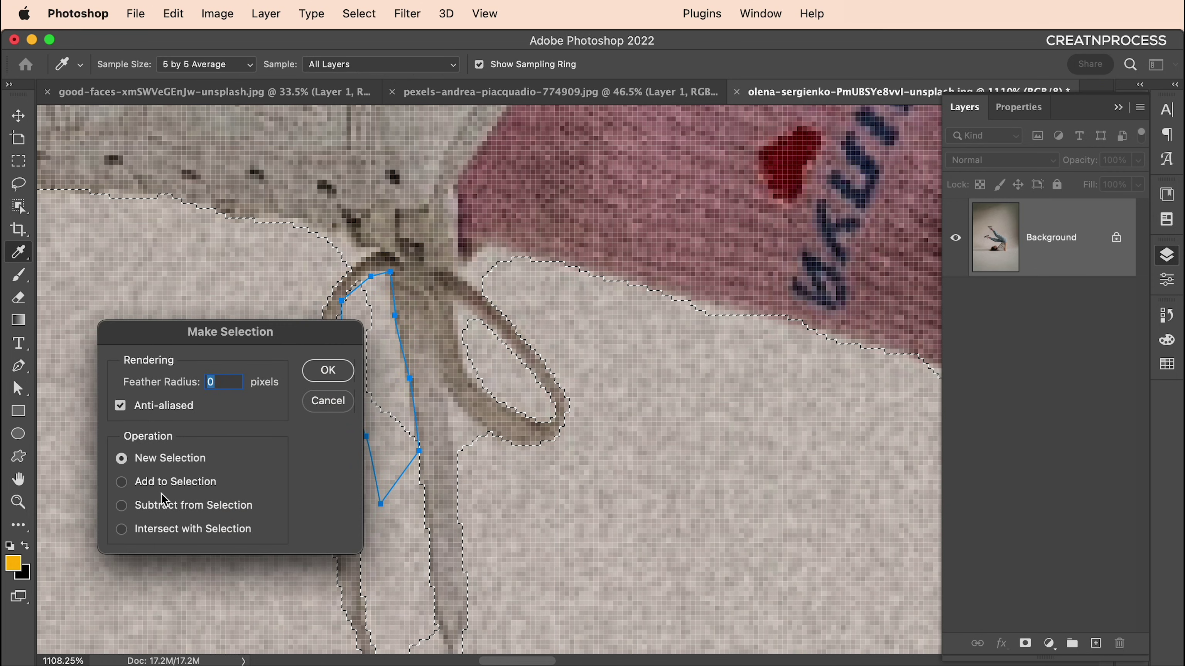
{"action": "left_click", "coordinate": [158, 509]}
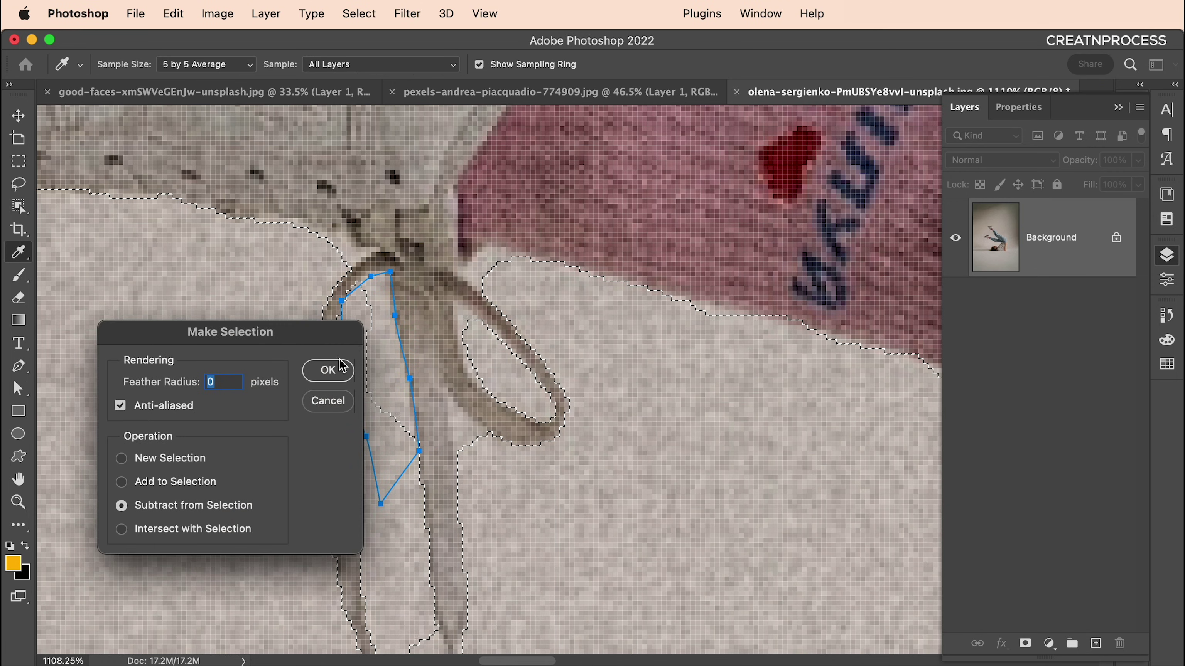
{"action": "left_click", "coordinate": [326, 374]}
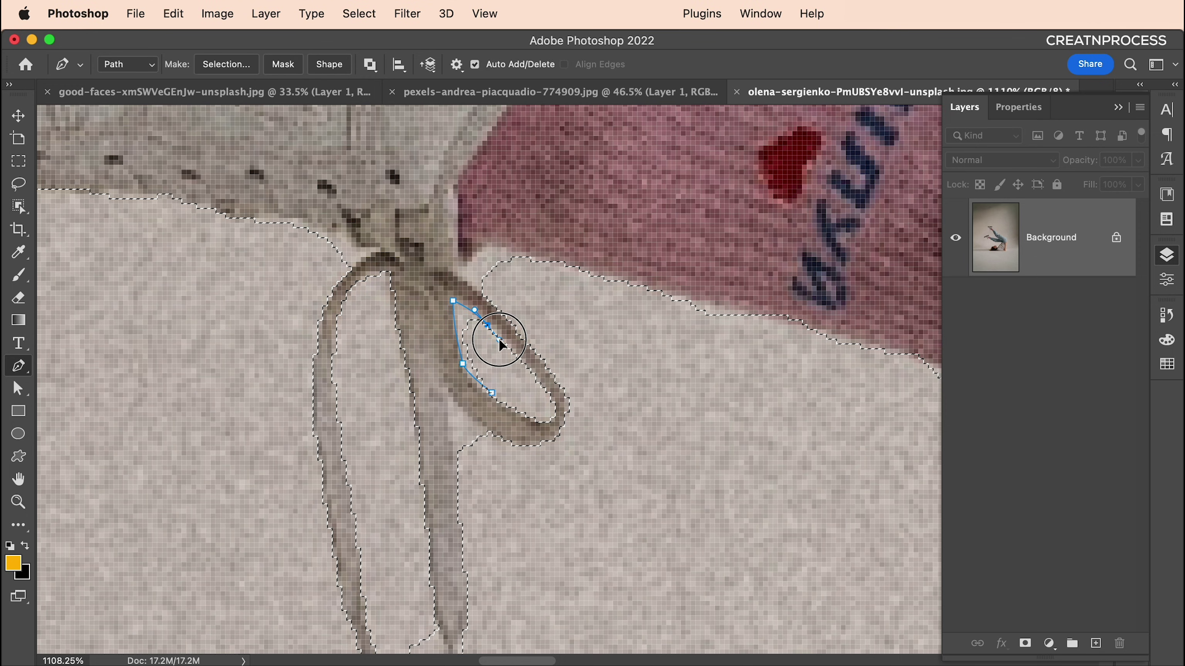
Trace the leftover background inside the short lace loop and subtract the path from the selection with 0 px feather.
{"action": "right_click", "coordinate": [492, 382]}
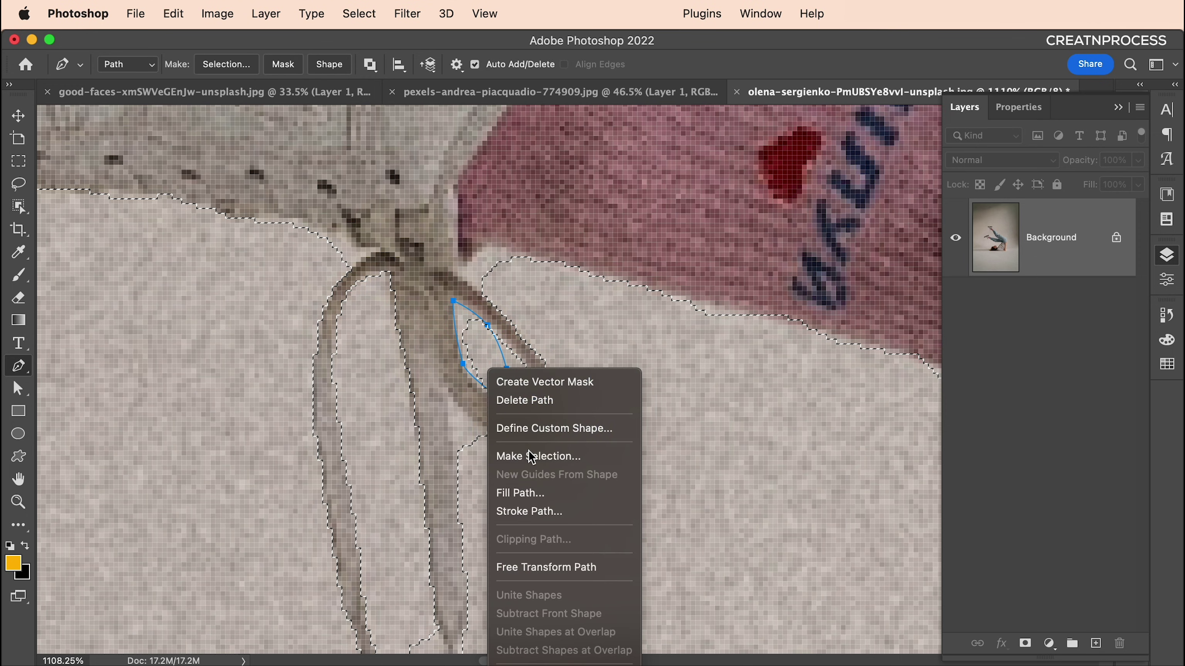
{"action": "left_click", "coordinate": [550, 459]}
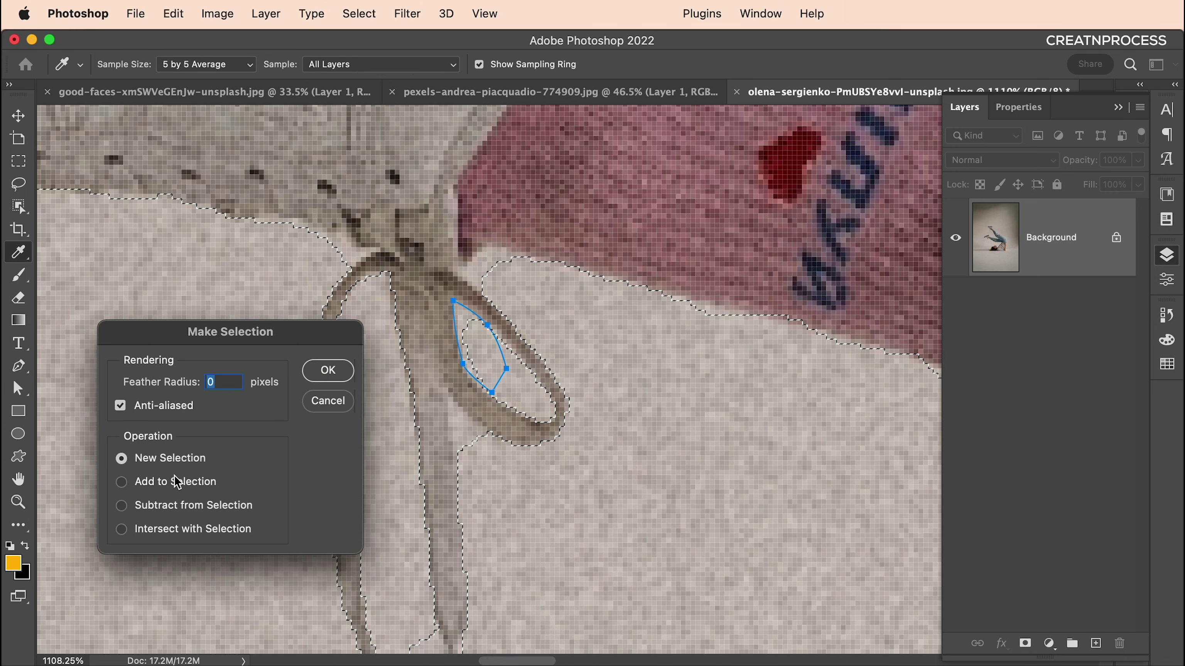
{"action": "left_click", "coordinate": [184, 507]}
{"action": "left_click", "coordinate": [336, 374]}
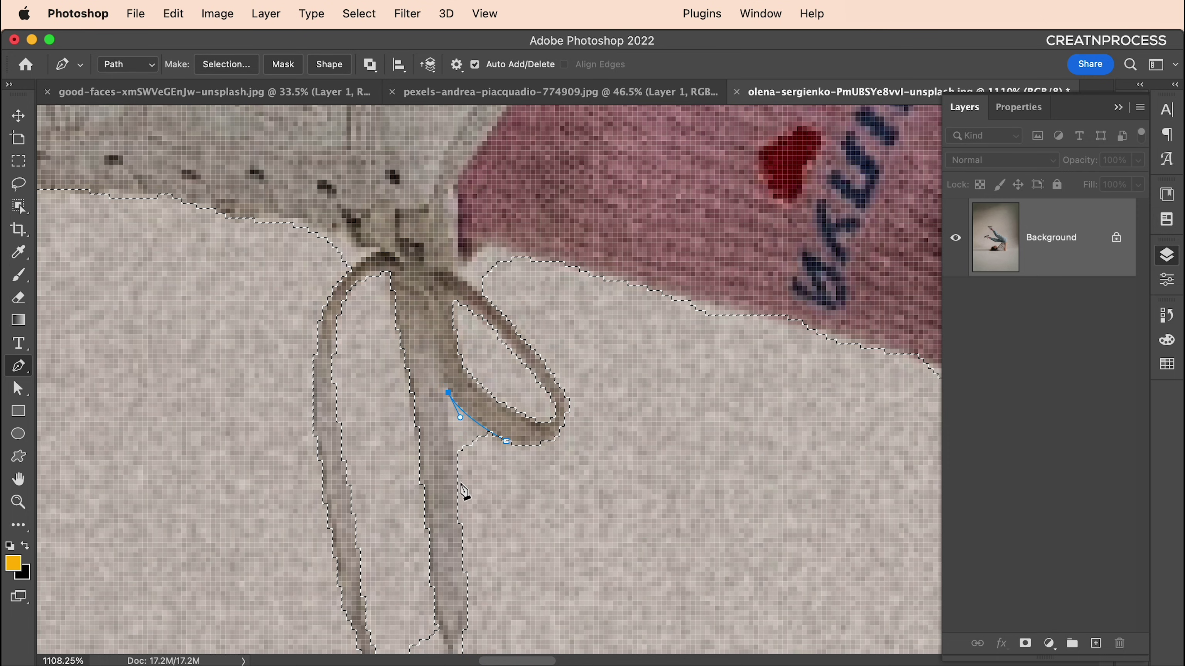
Trace the background wedge beneath the short lace loop and subtract the path from the selection with 0 px feather.
{"action": "right_click", "coordinate": [503, 457]}
{"action": "left_click", "coordinate": [523, 532]}
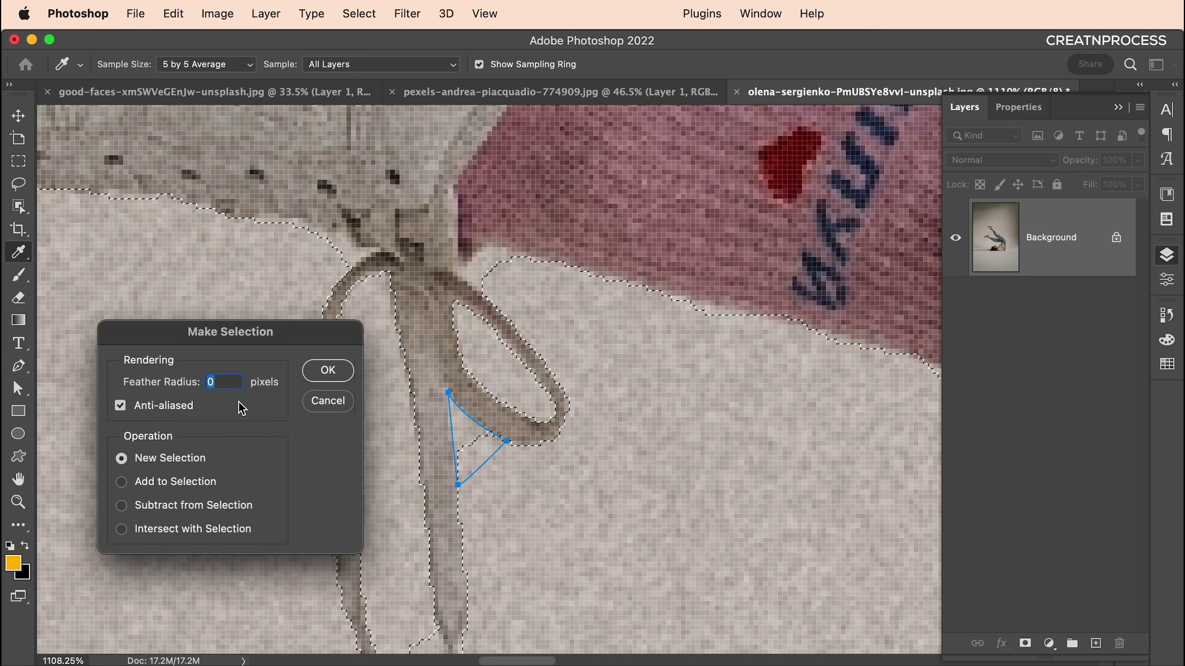
{"action": "left_click", "coordinate": [215, 497]}
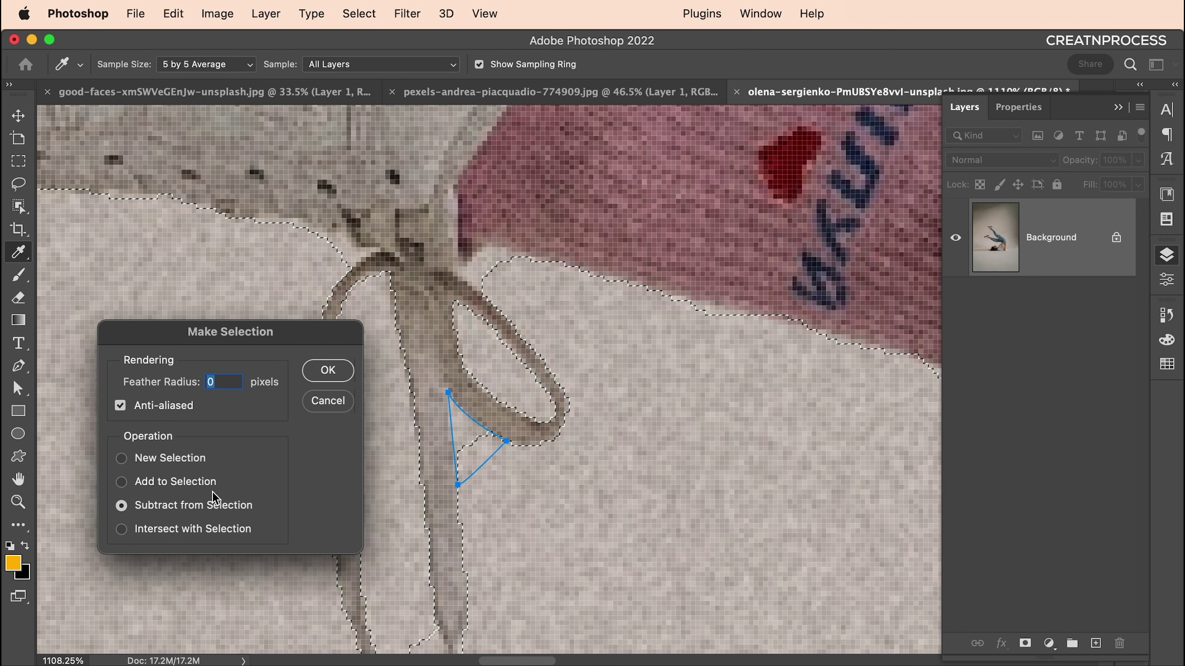
{"action": "left_click", "coordinate": [317, 380]}
Trace the stray background patch beside the hanging lace's tip with the Pen tool and subtract it from the selection.
{"action": "scroll", "coordinate": [519, 446], "scroll_direction": "down", "scroll_amount": 4}
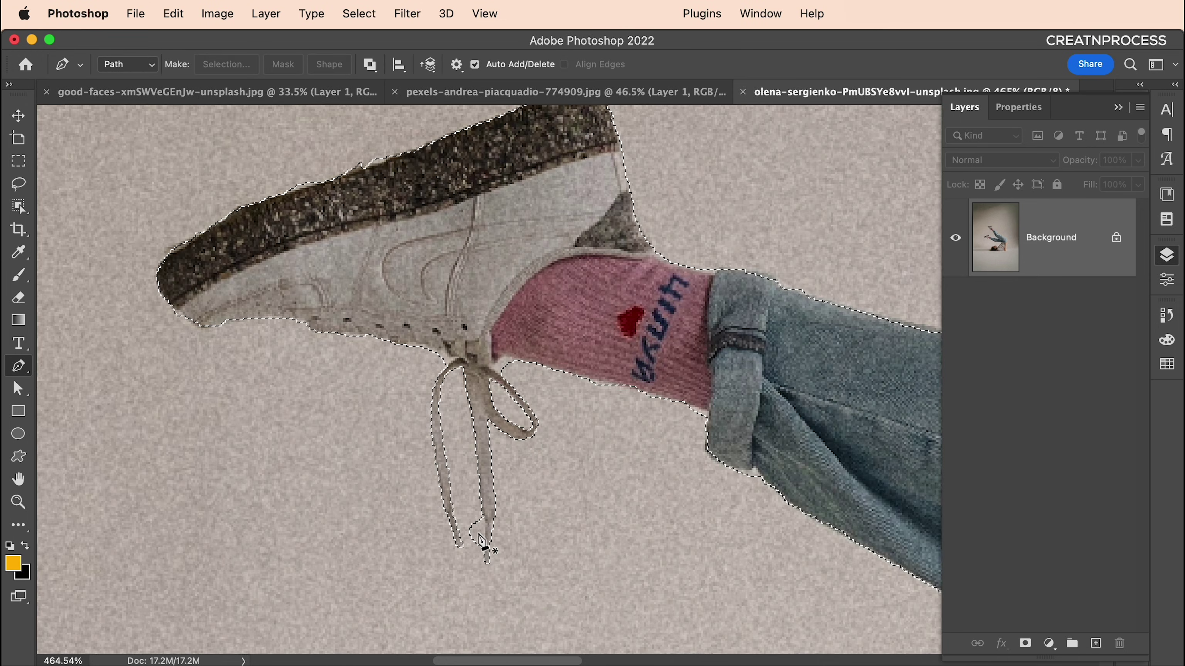
{"action": "scroll", "coordinate": [483, 542], "scroll_direction": "up", "scroll_amount": 5}
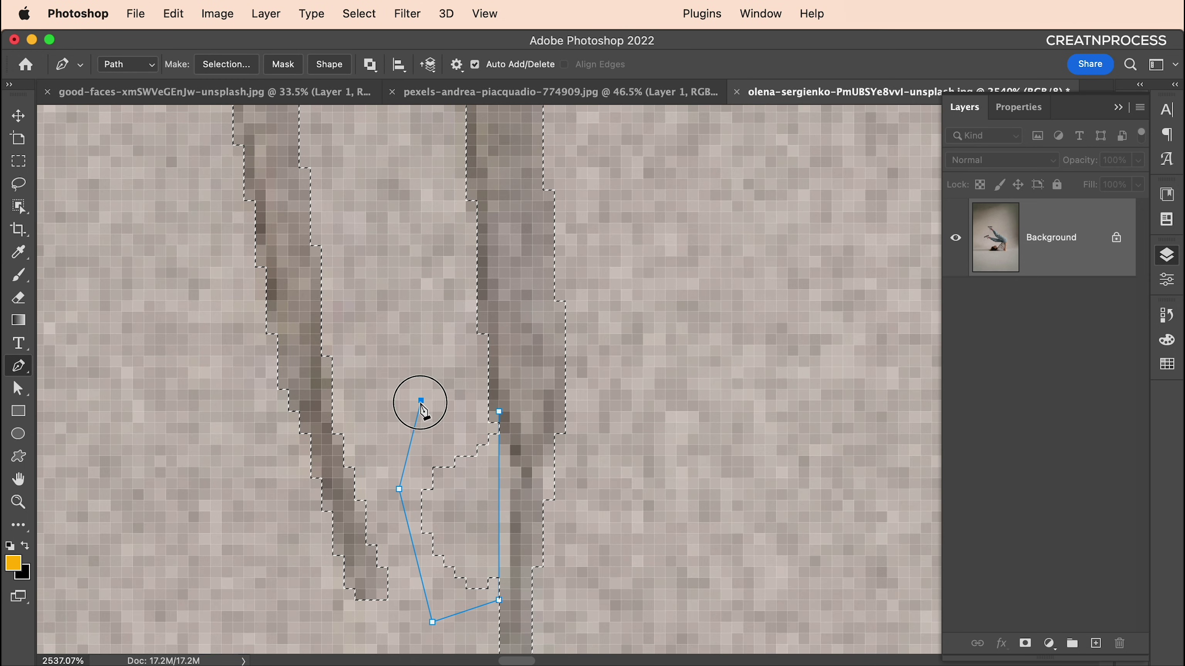
{"action": "right_click", "coordinate": [464, 430]}
{"action": "left_click", "coordinate": [529, 518]}
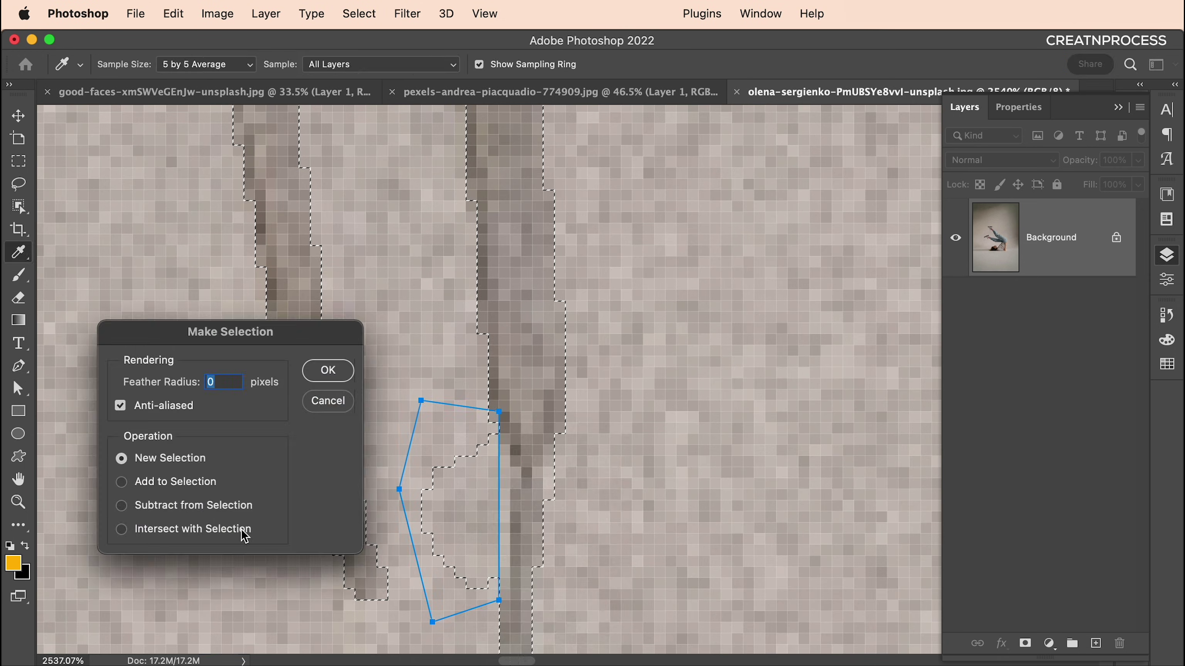
Refine the selection where the shirt meets the jeans and along the upper edge of the lower leg with the Object Selection Tool.
{"action": "left_click_drag", "start_coordinate": [272, 256], "coordinate": [522, 391]}
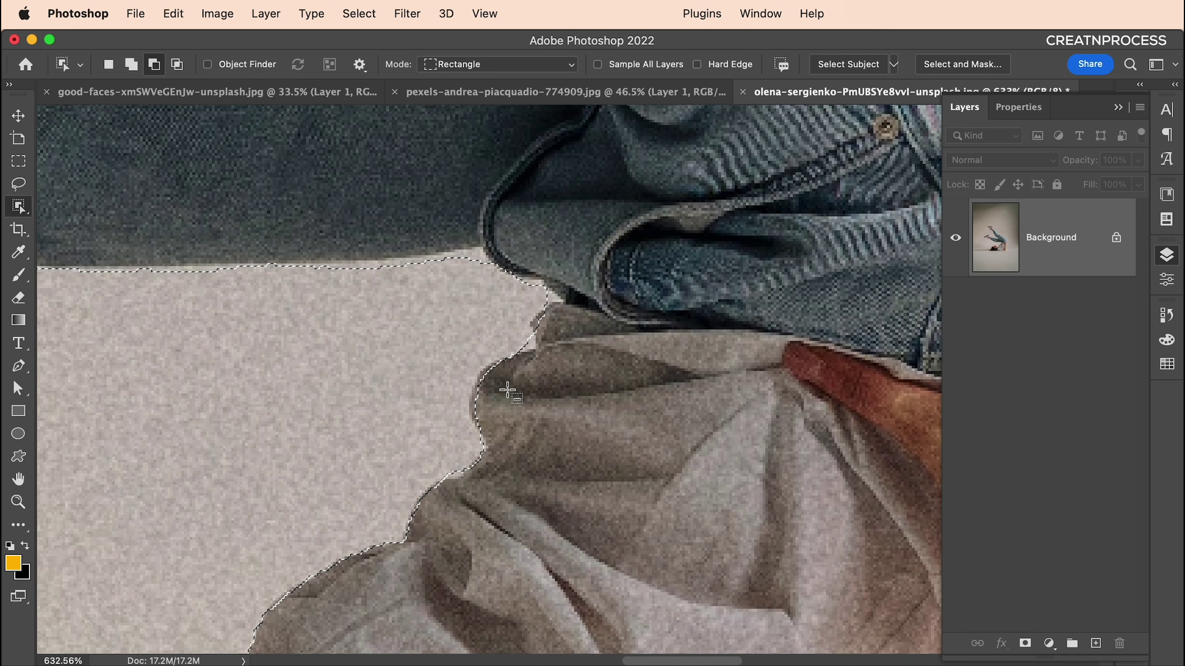
{"action": "left_click_drag", "start_coordinate": [508, 391], "coordinate": [548, 384]}
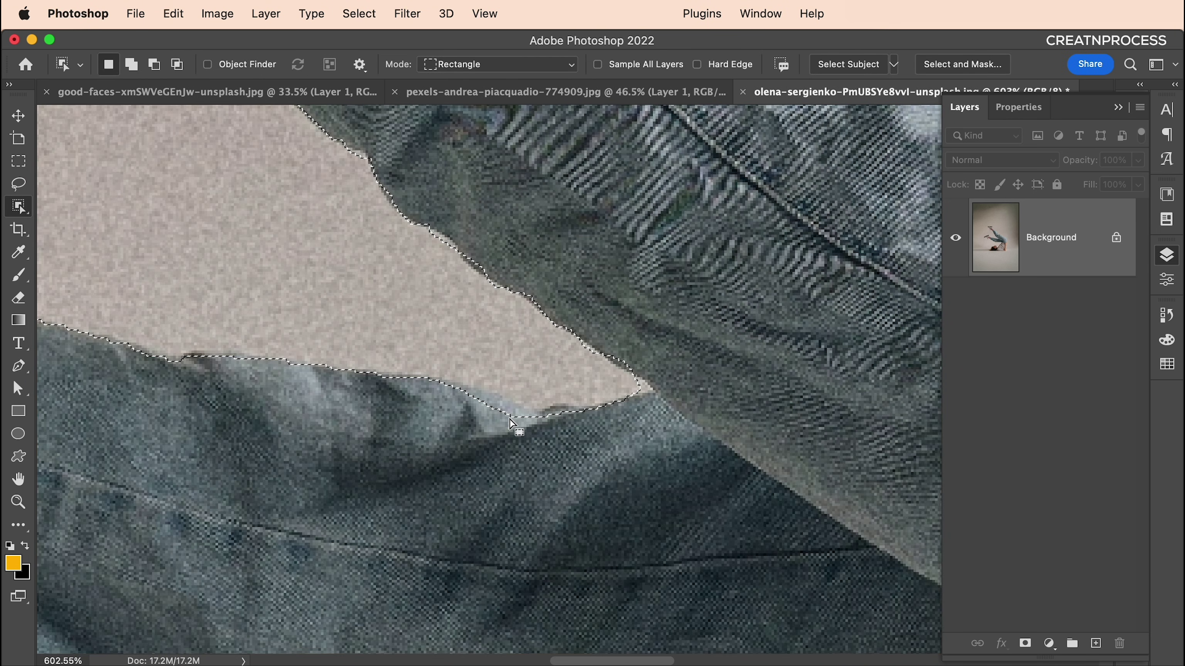
{"action": "left_click_drag", "start_coordinate": [307, 457], "coordinate": [576, 402]}
Subtract the background sliver above the lower shoe's heel from the selection with the Object Selection Tool.
{"action": "left_click_drag", "start_coordinate": [646, 401], "coordinate": [507, 246]}
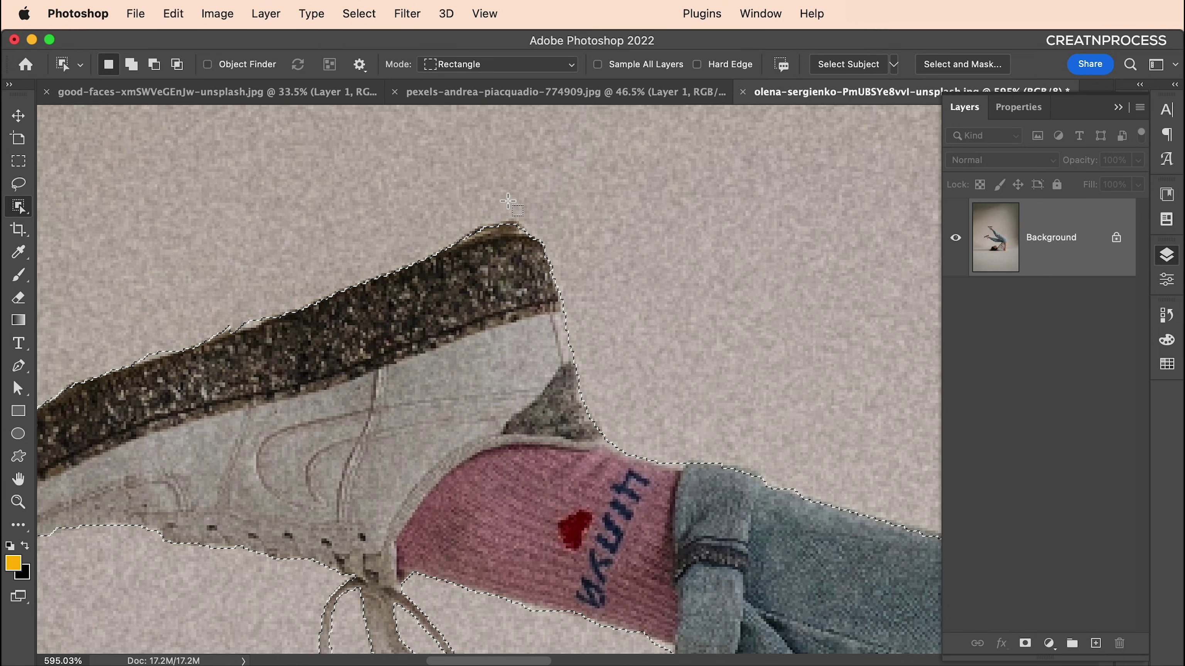
{"action": "key", "text": "alt"}
{"action": "scroll", "coordinate": [506, 291], "scroll_direction": "down", "scroll_amount": 4}
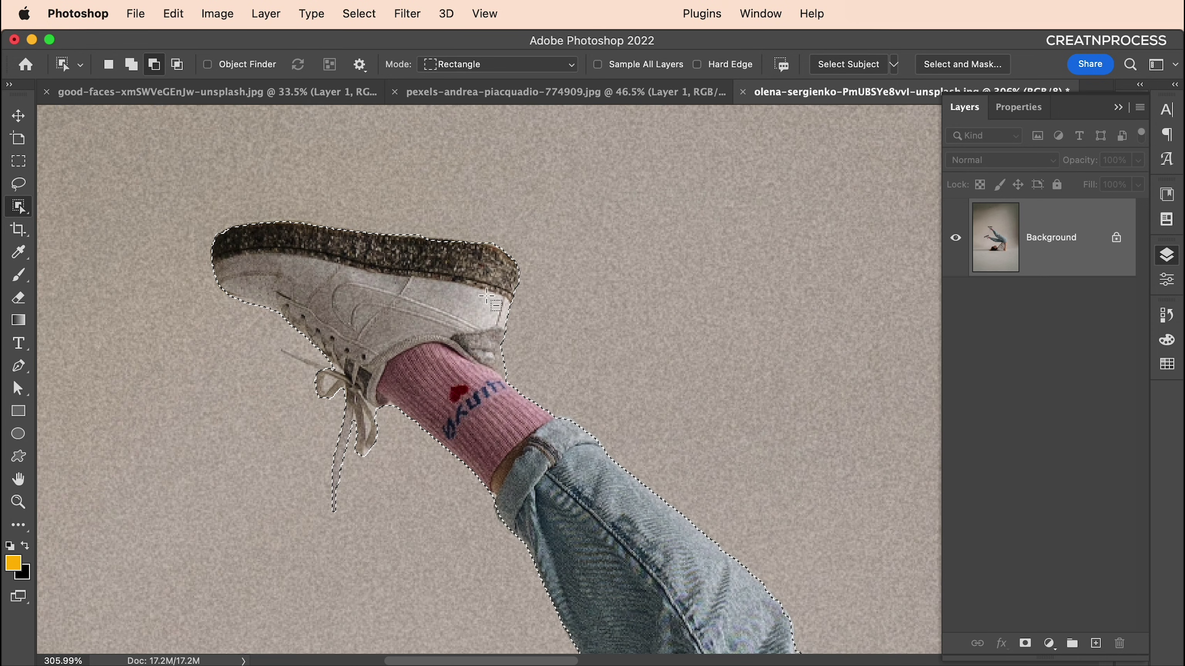
Switch to Quick Mask mode and paint out the background patch between the ankle and the jeans cuff with a 9 px brush.
{"action": "key", "text": "q"}
{"action": "scroll", "coordinate": [521, 278], "scroll_direction": "left", "scroll_amount": 3}
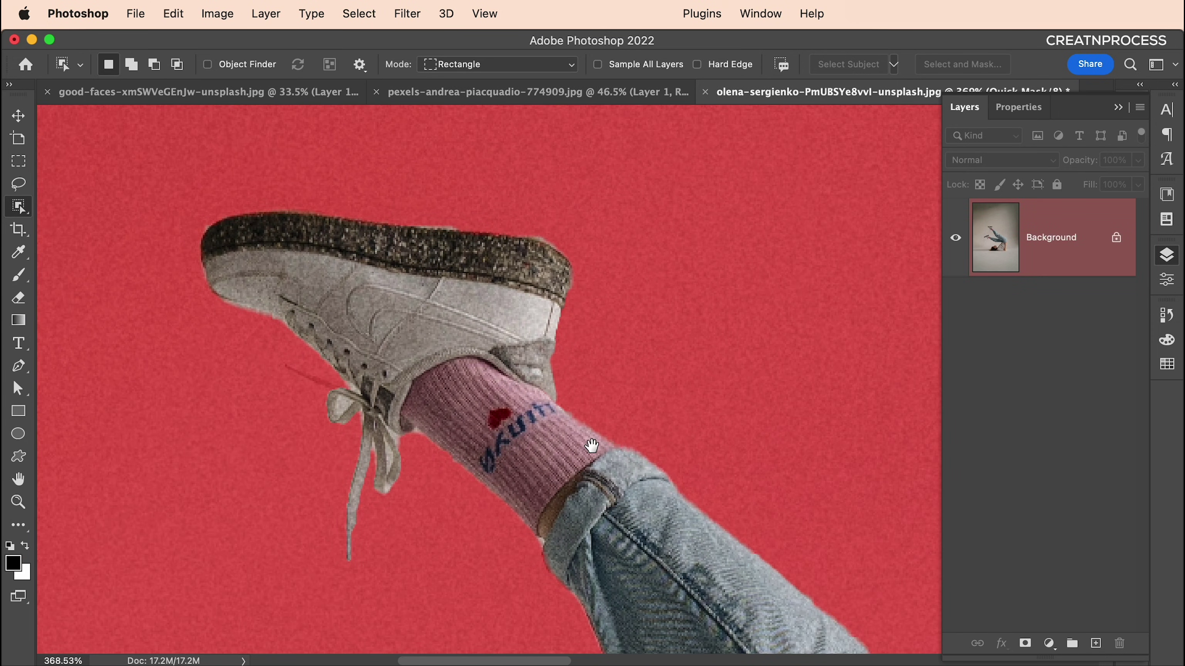
{"action": "key", "text": "b"}
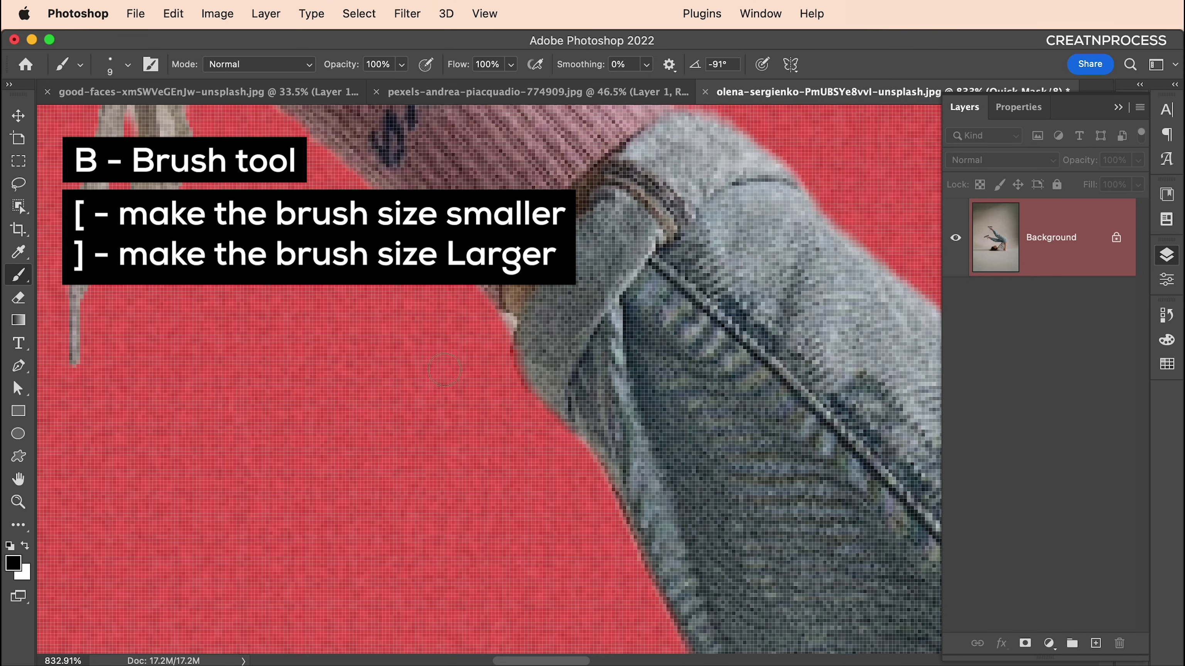
{"action": "key", "text": "]"}
{"action": "key", "text": "]"}
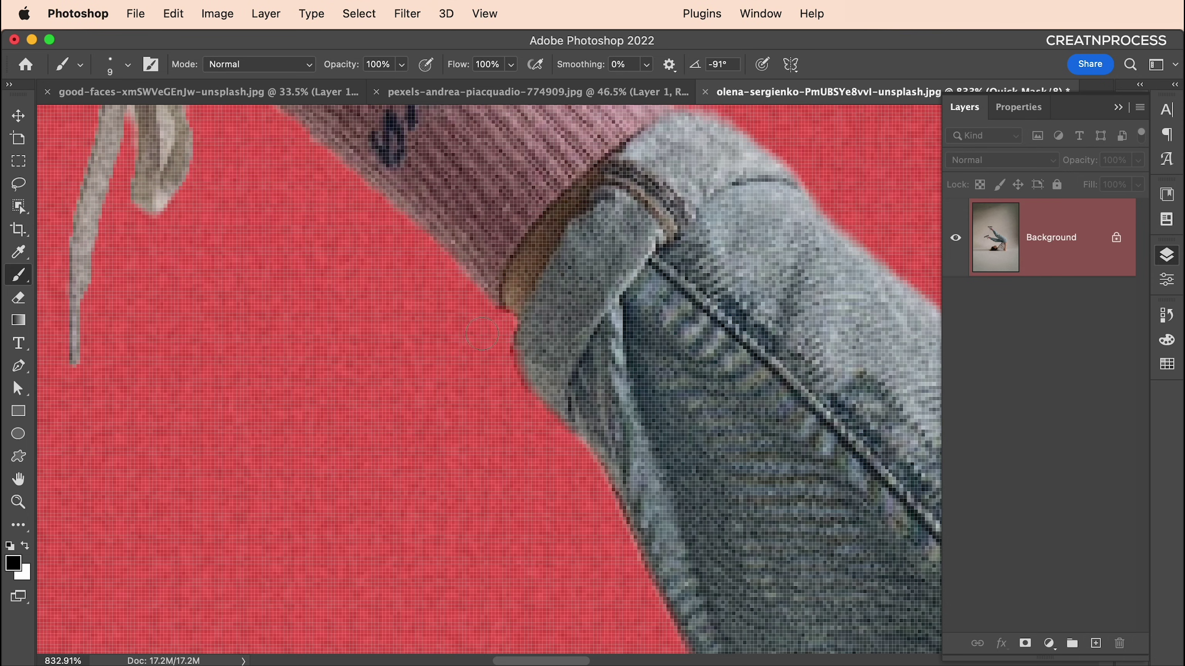
Paint the background inside the hanging lace loop and between the lace and the sock into the mask with a small brush.
{"action": "scroll", "coordinate": [497, 397], "scroll_direction": "down", "scroll_amount": 3}
{"action": "scroll", "coordinate": [387, 301], "scroll_direction": "up", "scroll_amount": 6}
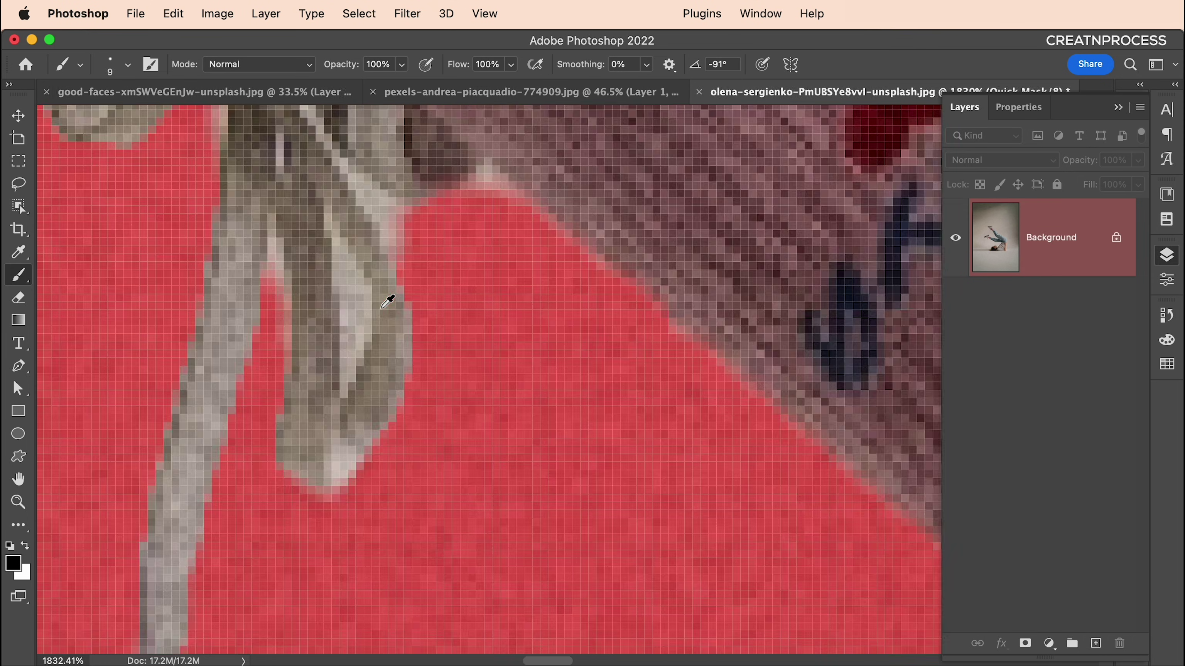
{"action": "key", "text": "["}
{"action": "mouse_move", "coordinate": [348, 374]}
{"action": "left_mouse_down"}
{"action": "mouse_move", "coordinate": [359, 314]}
{"action": "mouse_move", "coordinate": [338, 241]}
{"action": "mouse_move", "coordinate": [354, 326]}
{"action": "mouse_move", "coordinate": [345, 387]}
{"action": "mouse_move", "coordinate": [347, 272]}
{"action": "mouse_move", "coordinate": [374, 328]}
{"action": "mouse_move", "coordinate": [370, 304]}
{"action": "left_mouse_up"}
{"action": "scroll", "coordinate": [392, 282], "scroll_direction": "down", "scroll_amount": 2}
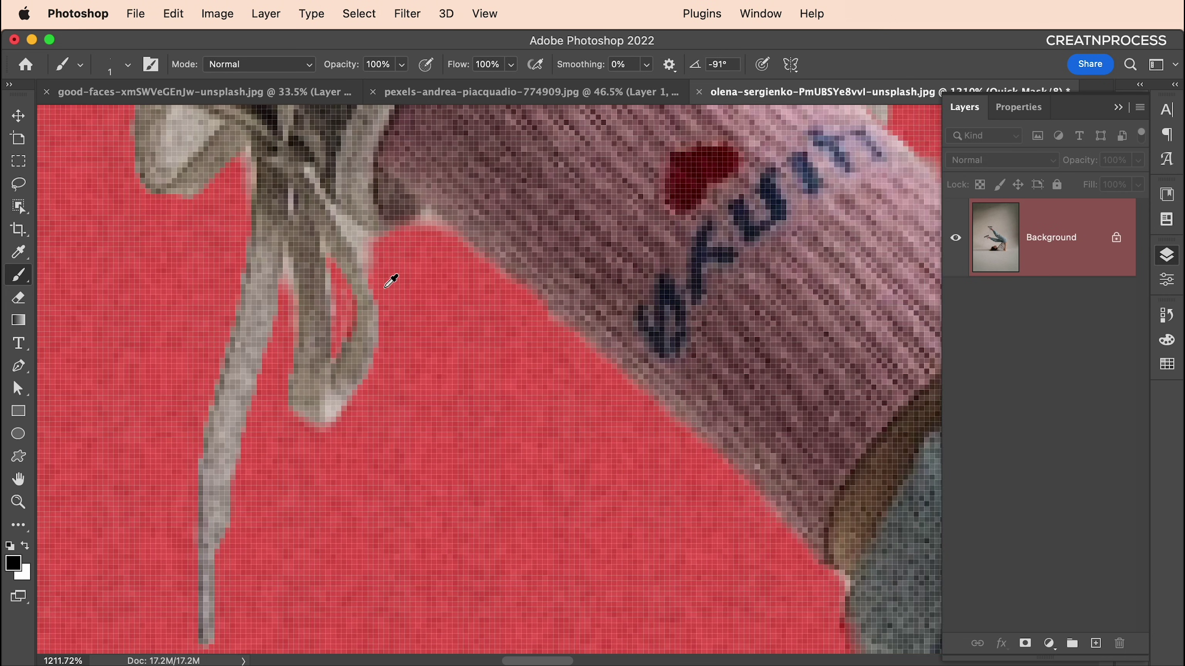
{"action": "mouse_move", "coordinate": [378, 265]}
{"action": "left_mouse_down"}
{"action": "mouse_move", "coordinate": [347, 226]}
{"action": "mouse_move", "coordinate": [423, 222]}
{"action": "left_mouse_up"}
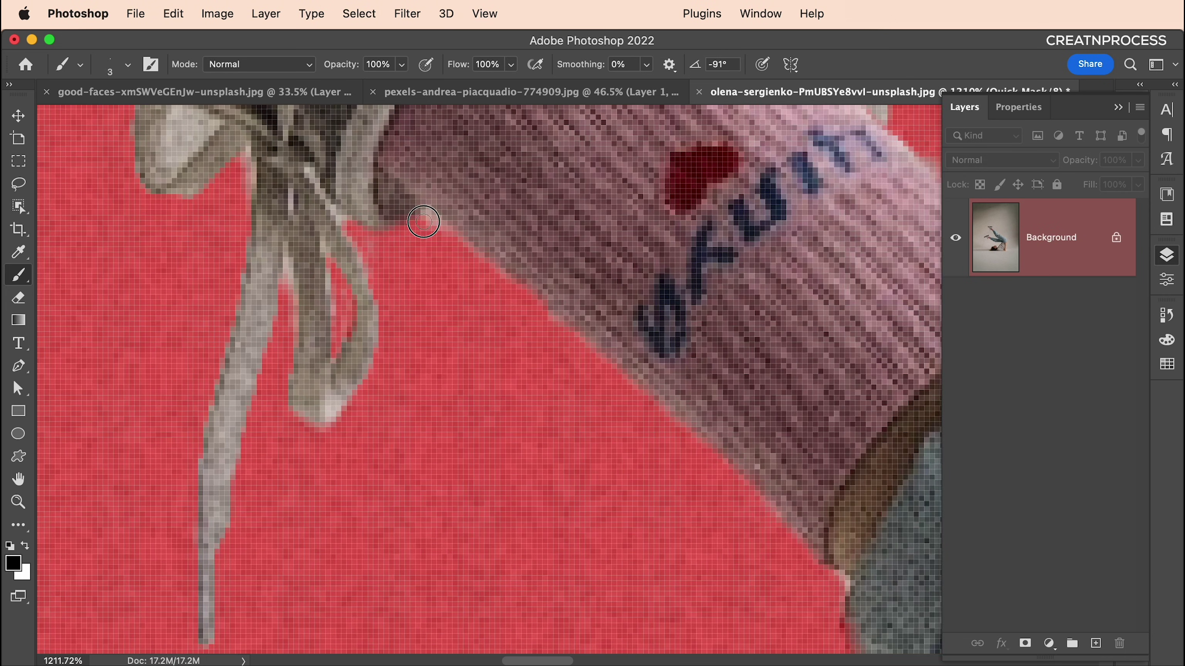
Mask out the light background fringe along the lower shoe's sole with a 3 px brush.
{"action": "scroll", "coordinate": [263, 288], "scroll_direction": "up", "scroll_amount": 2}
{"action": "left_click_drag", "start_coordinate": [553, 367], "coordinate": [226, 435]}
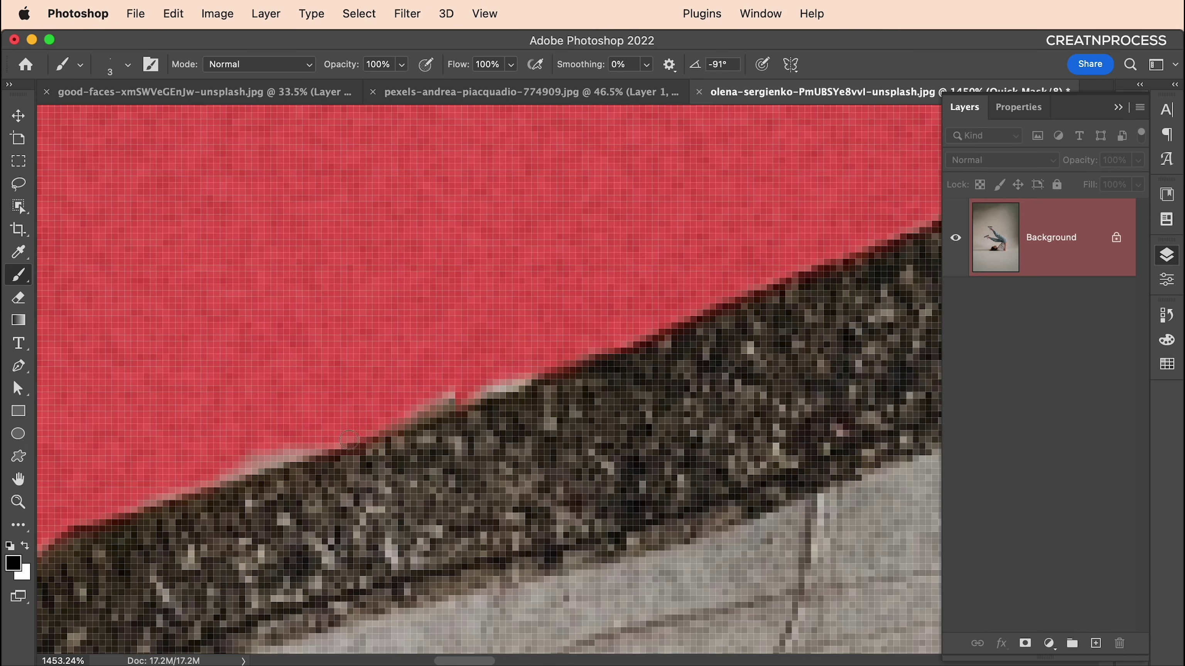
{"action": "scroll", "coordinate": [349, 440], "scroll_direction": "down", "scroll_amount": 1}
Clean up the mask along the underside of the lower leg and the edge of the shirt with the 3 px brush.
{"action": "scroll", "coordinate": [654, 395], "scroll_direction": "down", "scroll_amount": 10}
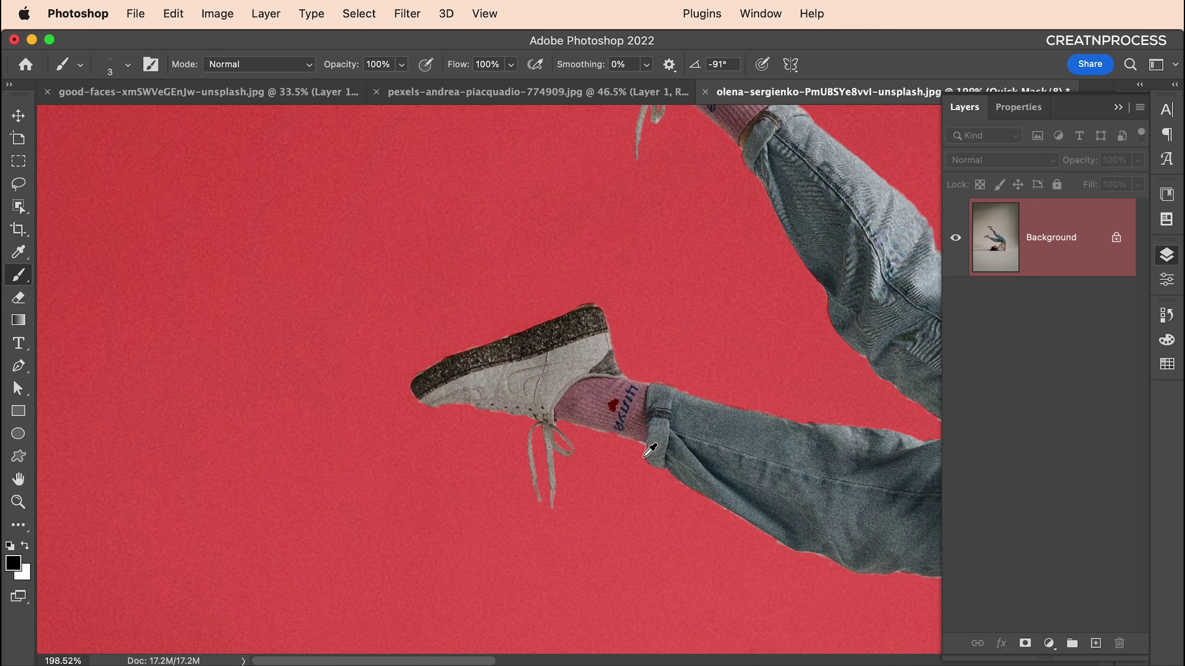
{"action": "scroll", "coordinate": [475, 259], "scroll_direction": "up", "scroll_amount": 8}
{"action": "left_click_drag", "start_coordinate": [306, 271], "coordinate": [472, 249]}
{"action": "scroll", "coordinate": [472, 249], "scroll_direction": "up", "scroll_amount": 6}
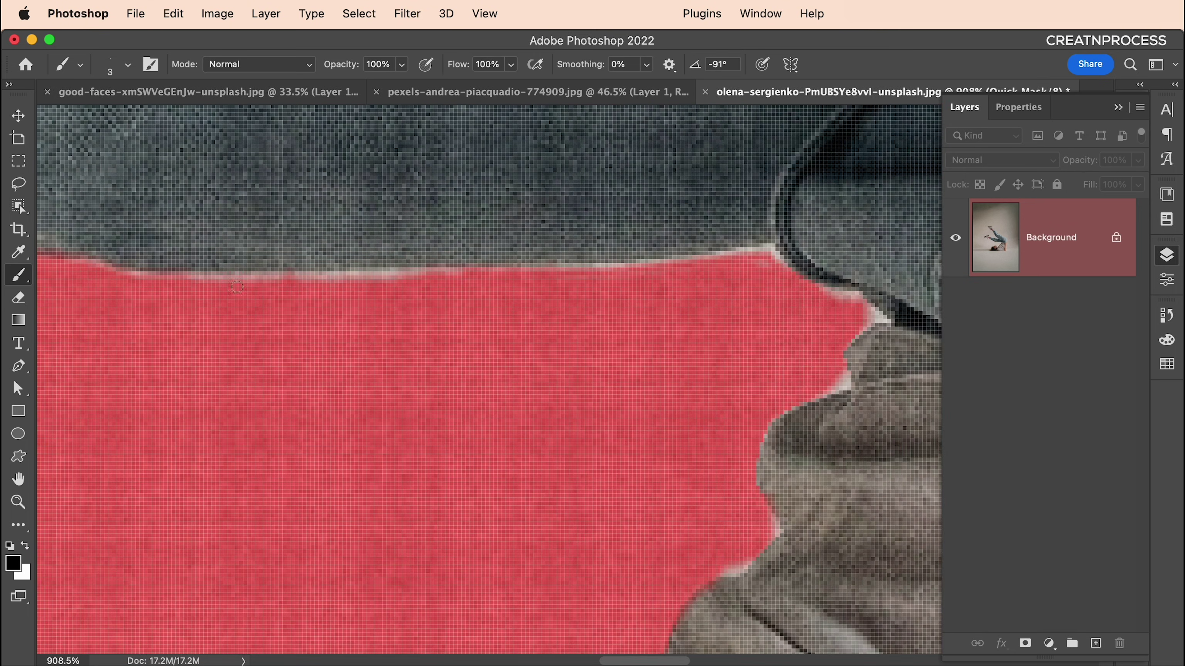
{"action": "scroll", "coordinate": [527, 269], "scroll_direction": "down", "scroll_amount": 8}
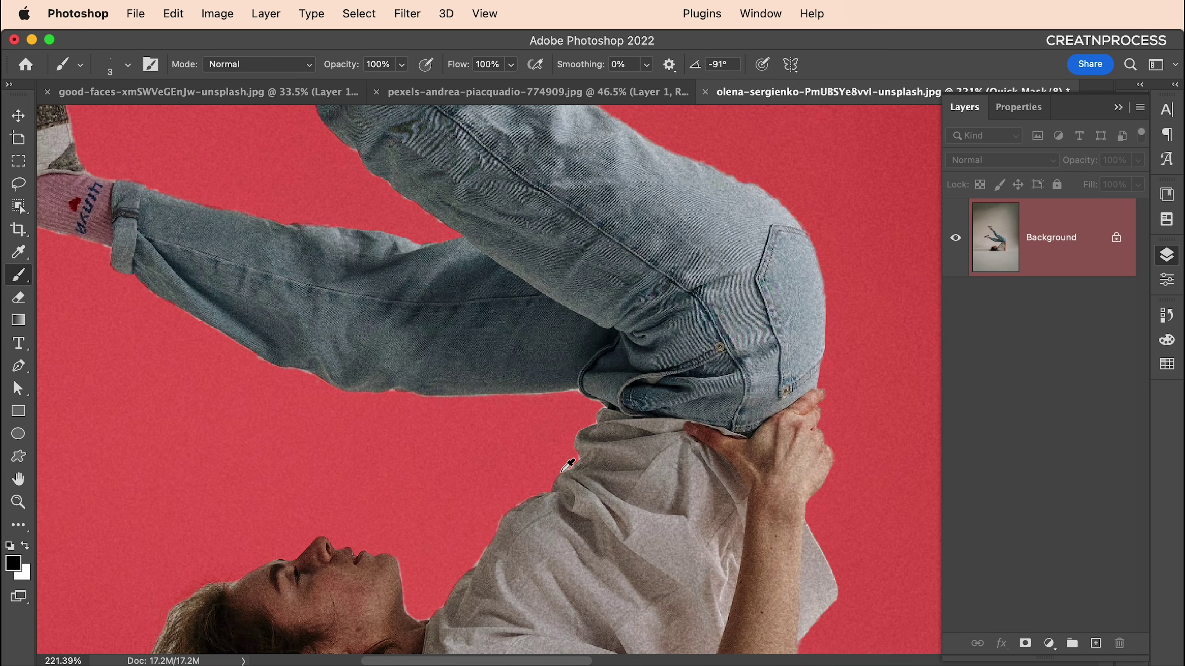
{"action": "scroll", "coordinate": [542, 455], "scroll_direction": "up", "scroll_amount": 5}
{"action": "scroll", "coordinate": [560, 434], "scroll_direction": "up", "scroll_amount": 2}
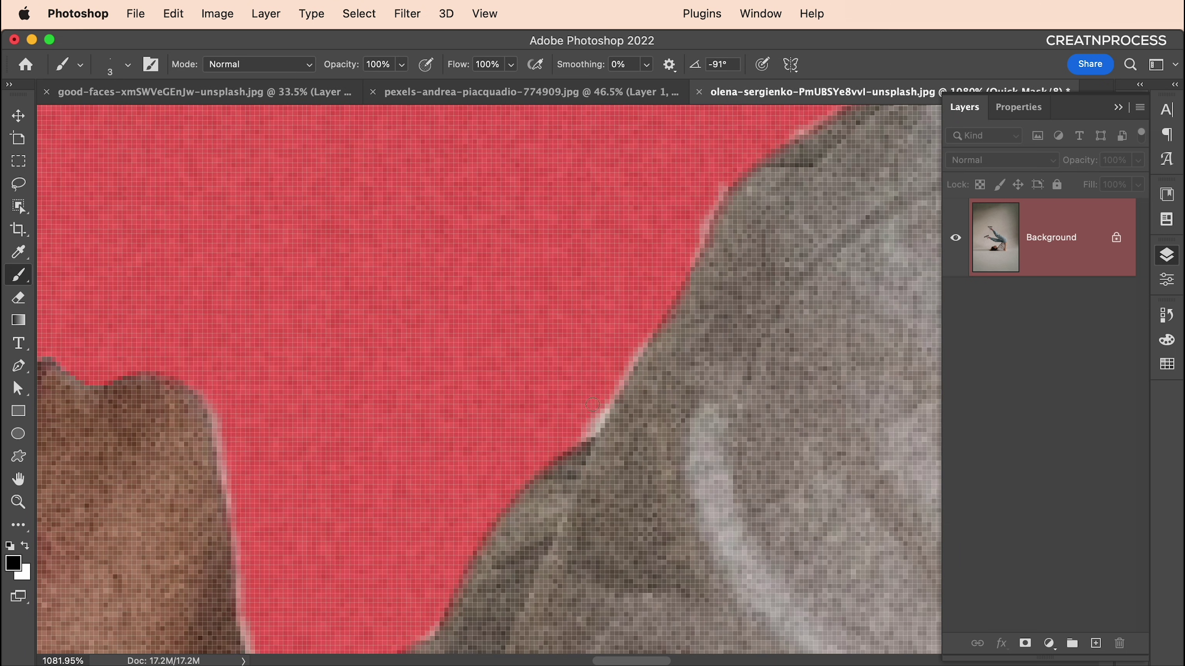
Leave Quick Mask mode and open the selection in the Select and Mask workspace.
{"action": "key", "text": "q"}
{"action": "scroll", "coordinate": [606, 393], "scroll_direction": "down", "scroll_amount": 4}
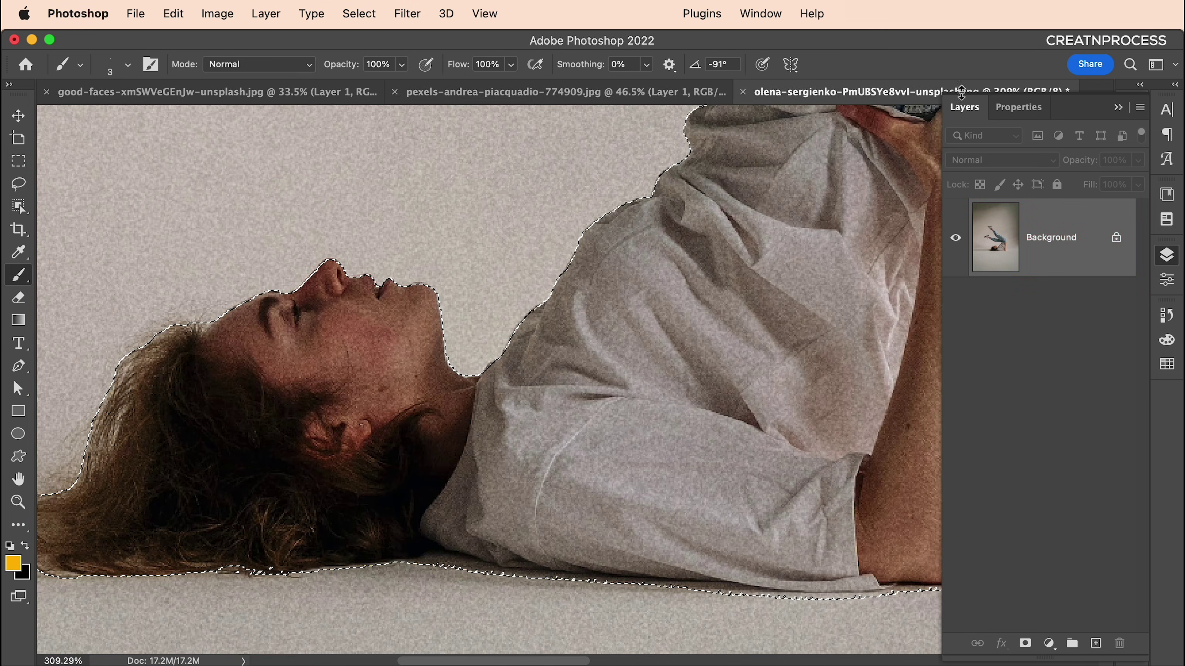
{"action": "left_click", "coordinate": [18, 206]}
{"action": "left_click", "coordinate": [963, 64]}
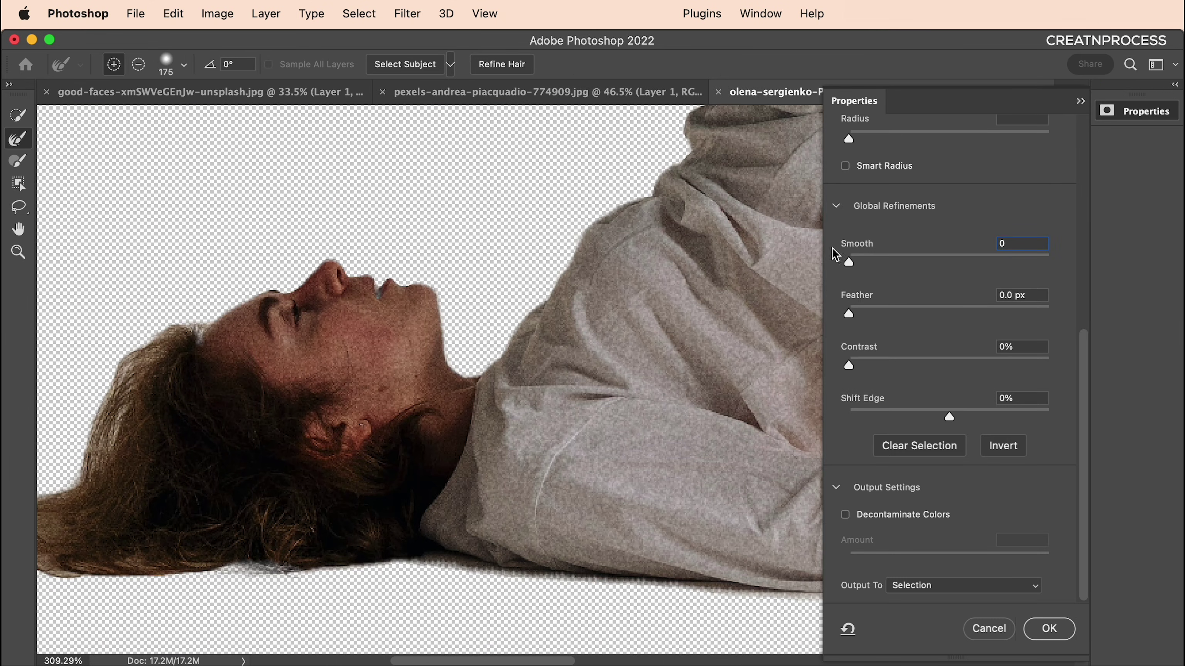
Set the Select and Mask preview to the On Black view.
{"action": "scroll", "coordinate": [500, 393], "scroll_direction": "down", "scroll_amount": 2}
{"action": "scroll", "coordinate": [911, 402], "scroll_direction": "up", "scroll_amount": 8}
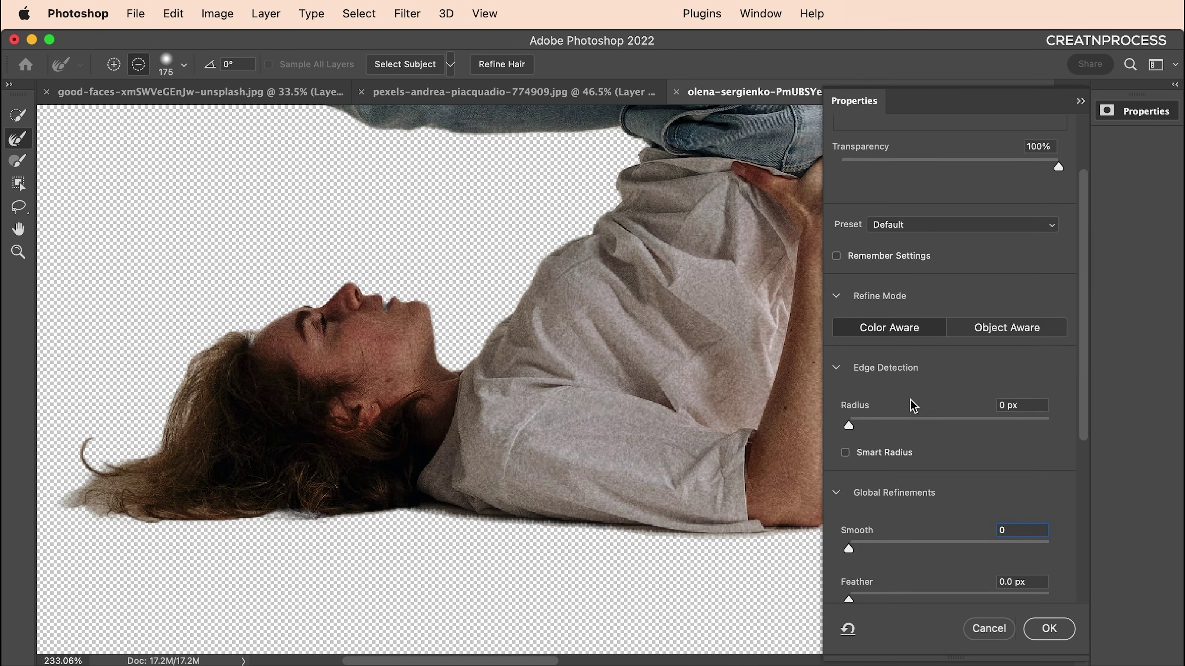
{"action": "left_click", "coordinate": [911, 191]}
{"action": "left_click", "coordinate": [851, 327]}
{"action": "scroll", "coordinate": [410, 349], "scroll_direction": "down", "scroll_amount": 4}
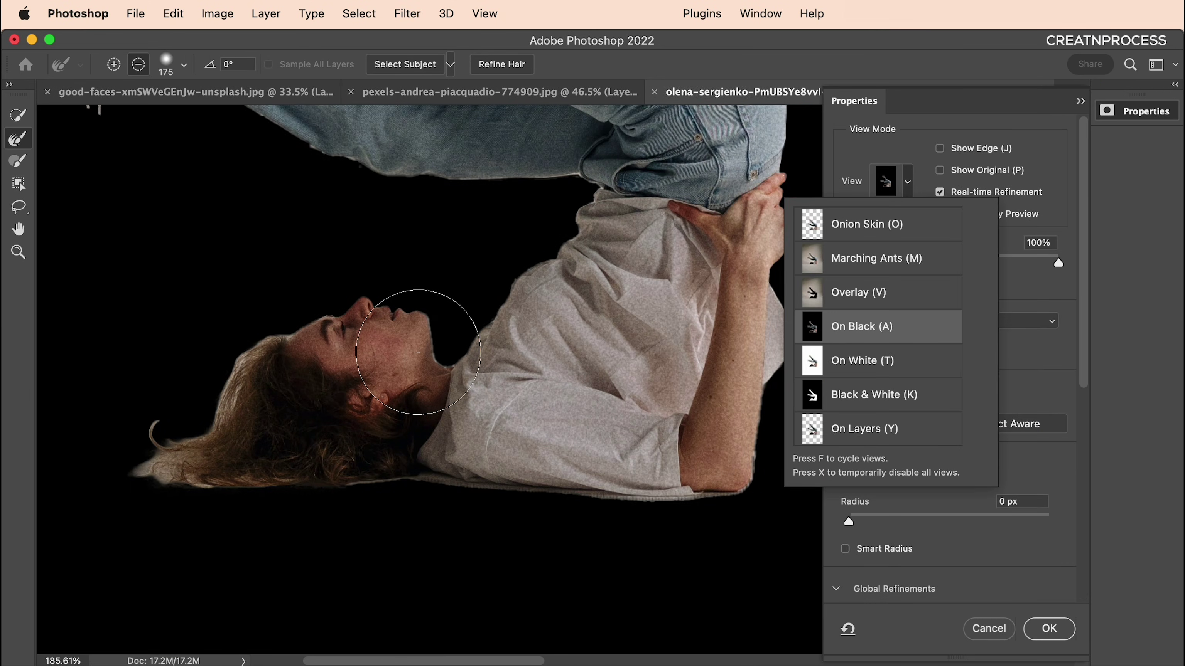
Apply the automatic Refine Hair operation to the woman's hair edges.
{"action": "scroll", "coordinate": [292, 378], "scroll_direction": "up", "scroll_amount": 2}
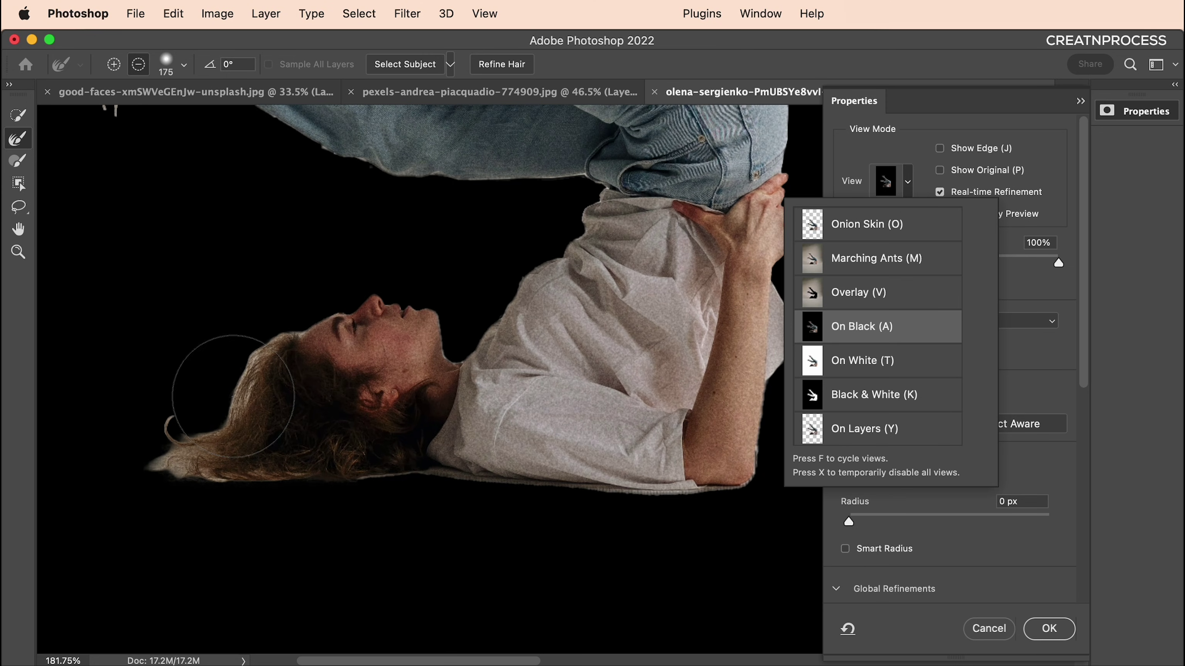
{"action": "left_click", "coordinate": [505, 71]}
{"action": "scroll", "coordinate": [229, 402], "scroll_direction": "up", "scroll_amount": 4}
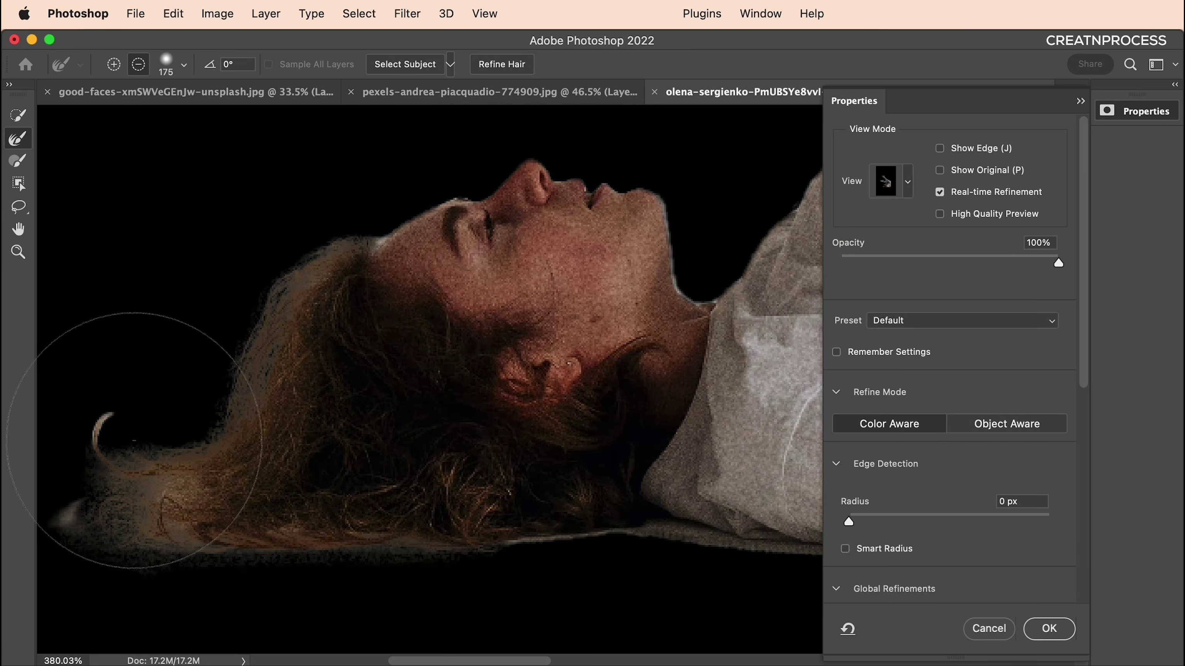
Refine the stray curl at the end of the hair with a 9 px Refine Edge Brush.
{"action": "scroll", "coordinate": [198, 436], "scroll_direction": "up", "scroll_amount": 4}
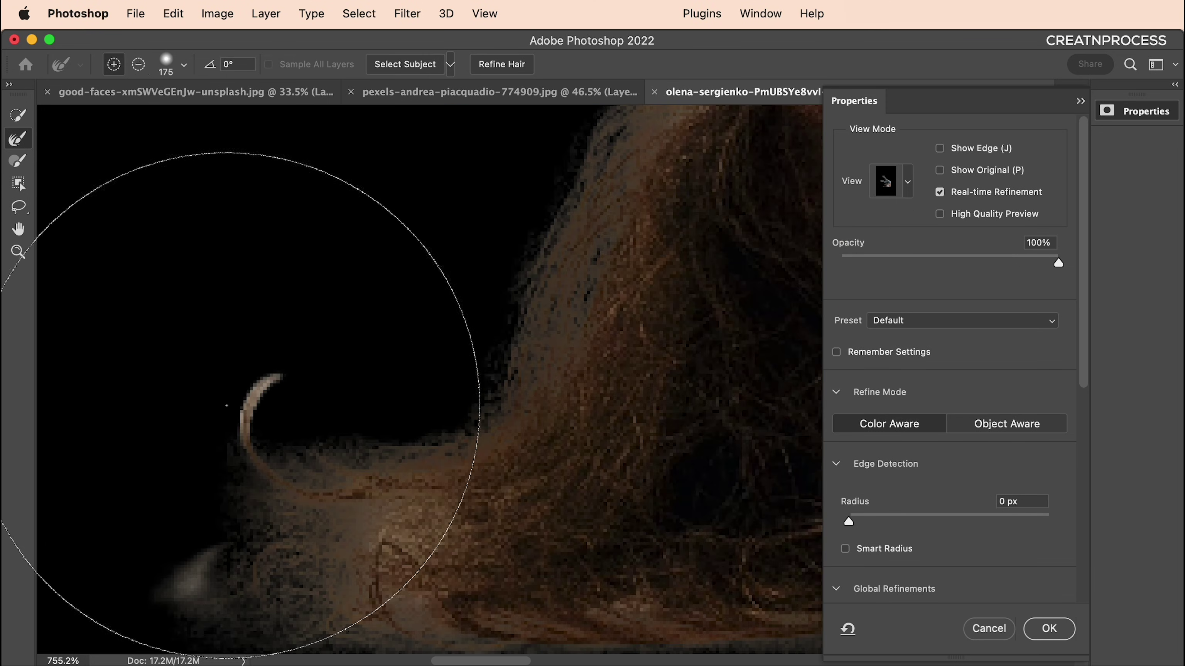
{"action": "key", "text": "bracketleft"}
{"action": "key", "text": "bracketleft"}
{"action": "key", "text": "bracketleft"}
{"action": "key", "text": "bracketleft"}
{"action": "key", "text": "bracketleft"}
{"action": "key", "text": "bracketleft"}
{"action": "key", "text": "bracketleft"}
{"action": "key", "text": "bracketleft"}
{"action": "key", "text": "bracketleft"}
{"action": "key", "text": "bracketleft"}
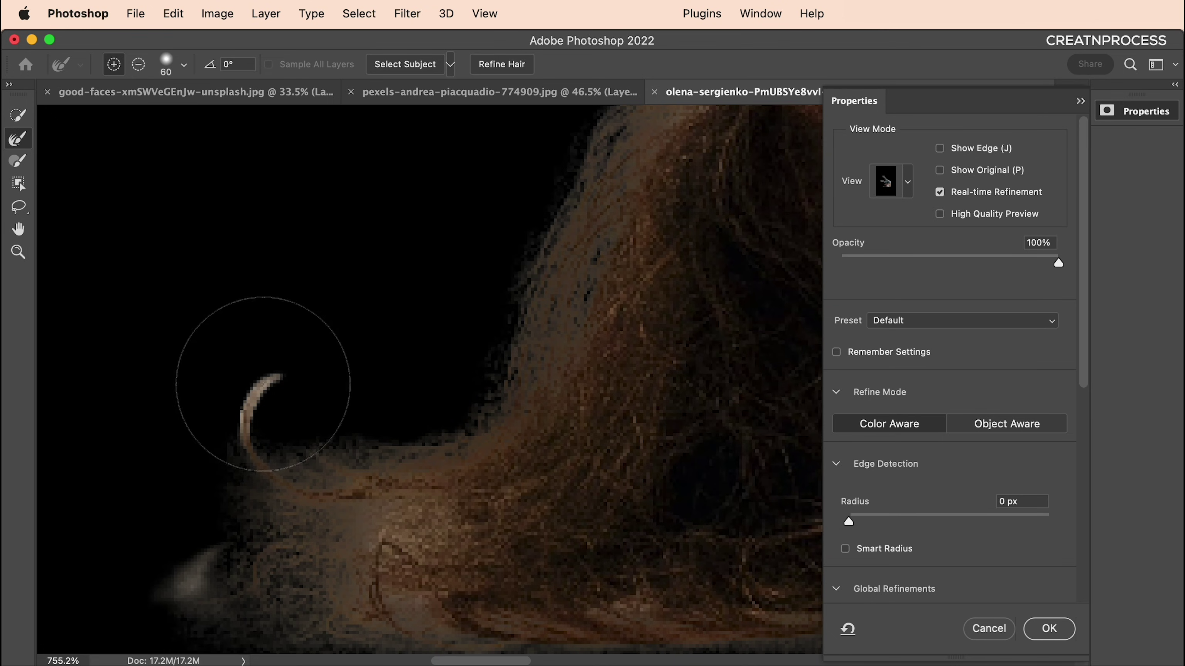
{"action": "key", "text": "bracketleft"}
{"action": "key", "text": "bracketleft"}
{"action": "key", "text": "bracketleft"}
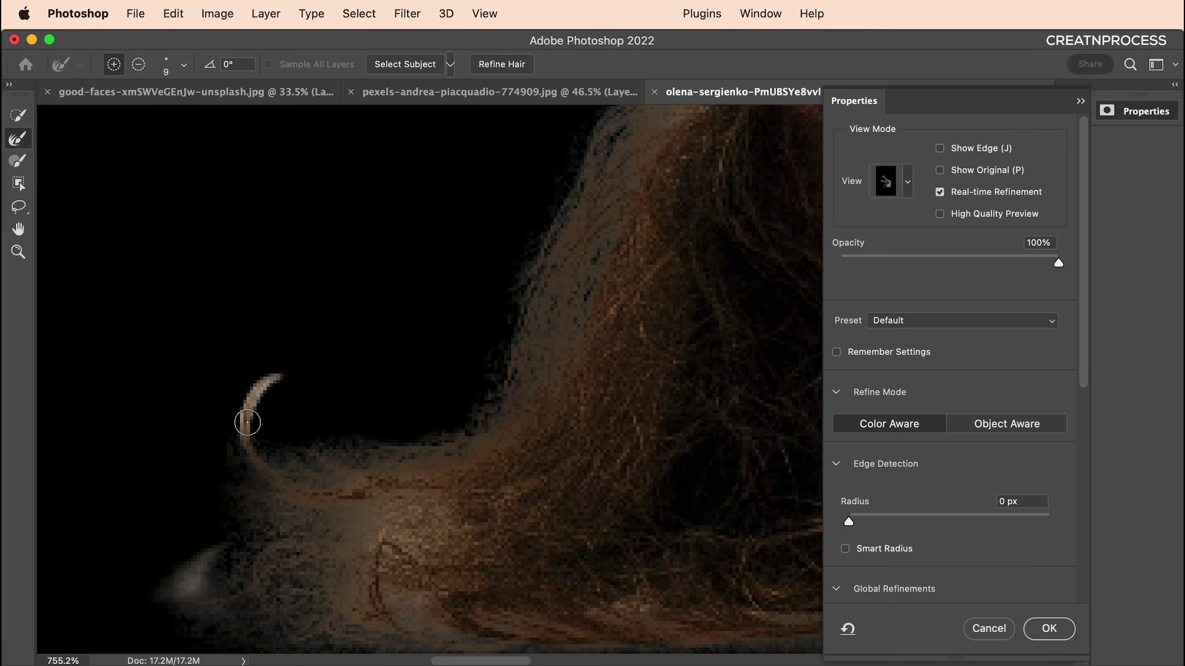
{"action": "left_click_drag", "start_coordinate": [247, 422], "coordinate": [303, 348]}
{"action": "scroll", "coordinate": [287, 469], "scroll_direction": "down", "scroll_amount": 2}
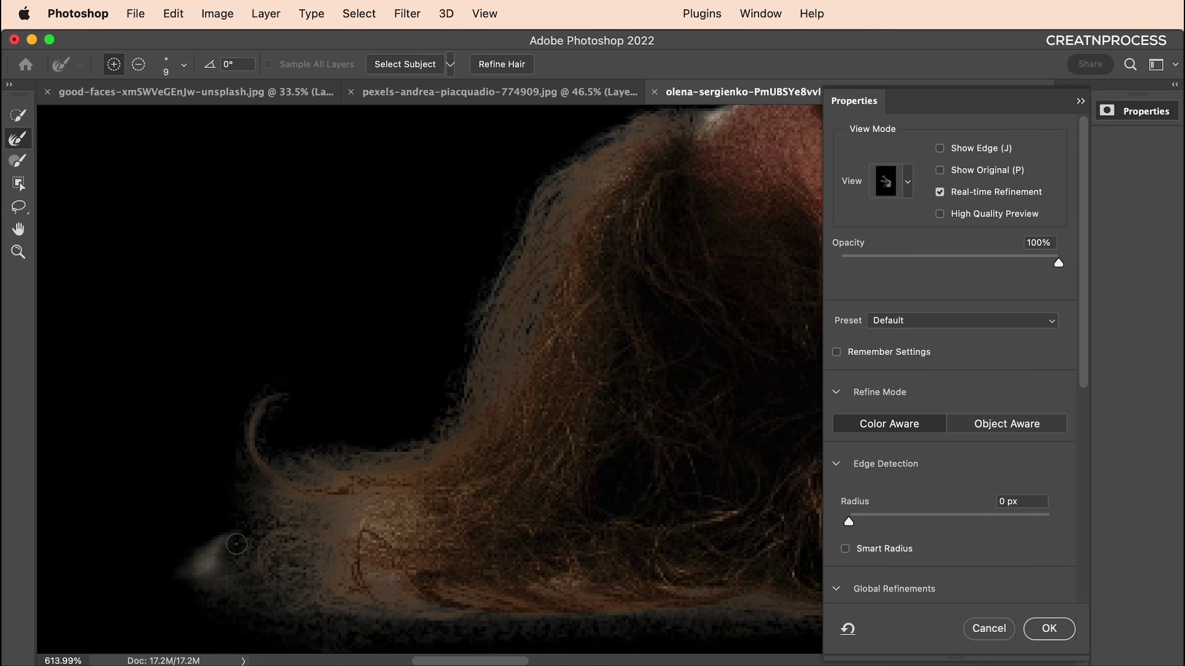
Turn on Smart Radius for edge detection and set Smooth to 6 for the whole selection.
{"action": "scroll", "coordinate": [487, 530], "scroll_direction": "down", "scroll_amount": 10}
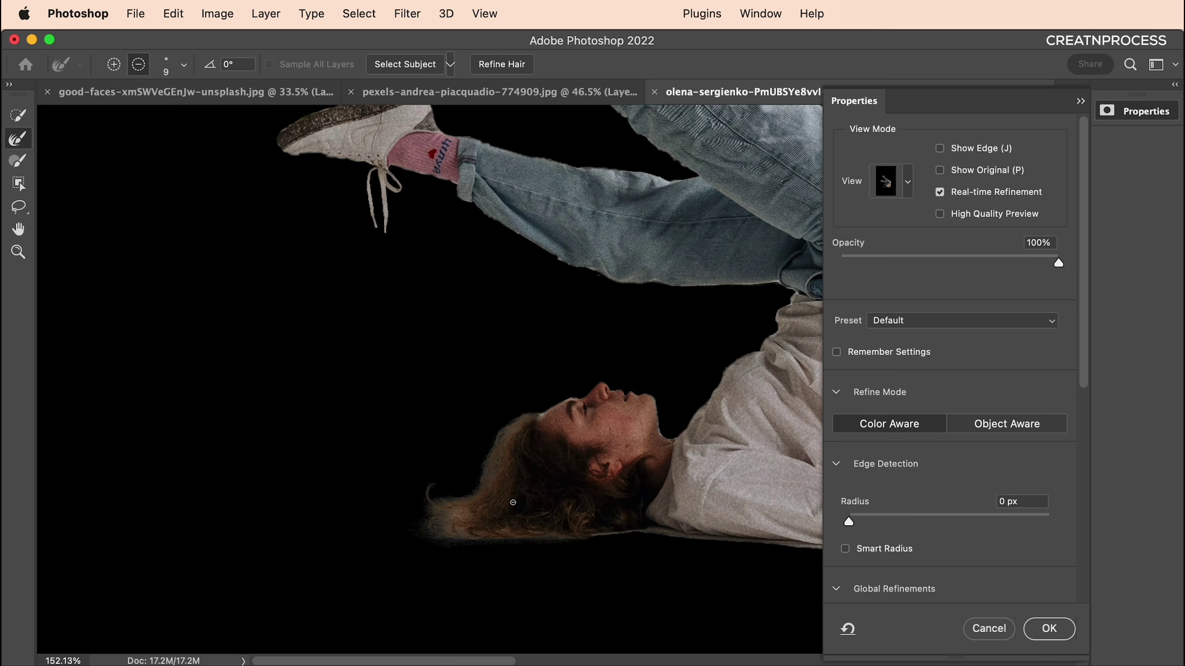
{"action": "scroll", "coordinate": [512, 502], "scroll_direction": "down", "scroll_amount": 9}
{"action": "scroll", "coordinate": [672, 339], "scroll_direction": "up", "scroll_amount": 10}
{"action": "scroll", "coordinate": [540, 394], "scroll_direction": "up", "scroll_amount": 1}
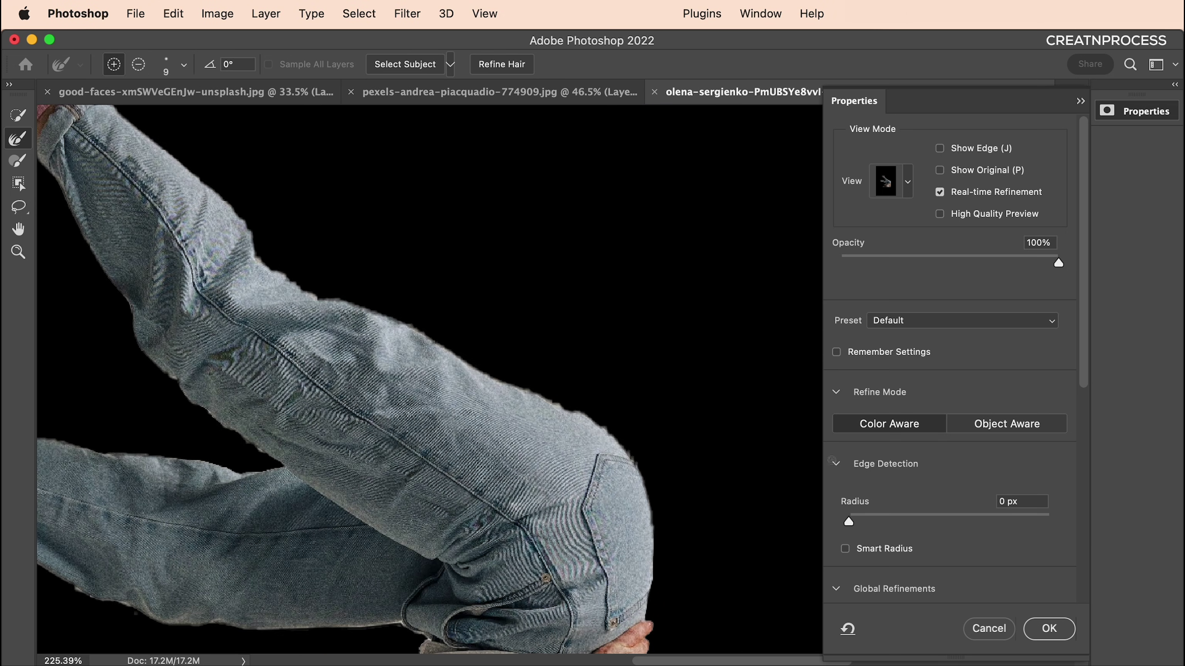
{"action": "scroll", "coordinate": [969, 431], "scroll_direction": "down", "scroll_amount": 6}
{"action": "left_click_drag", "start_coordinate": [859, 352], "coordinate": [862, 351]}
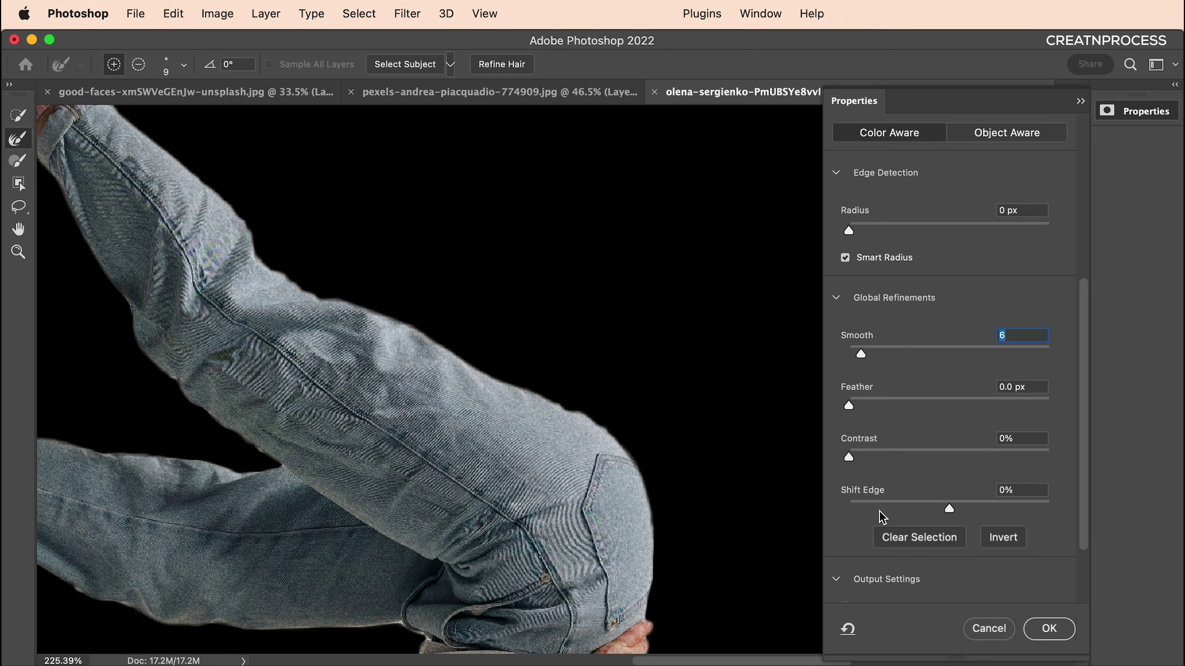
Turn on Decontaminate Colors at 100%, set Smooth to 1 and apply the refinement.
{"action": "scroll", "coordinate": [896, 513], "scroll_direction": "down", "scroll_amount": 3}
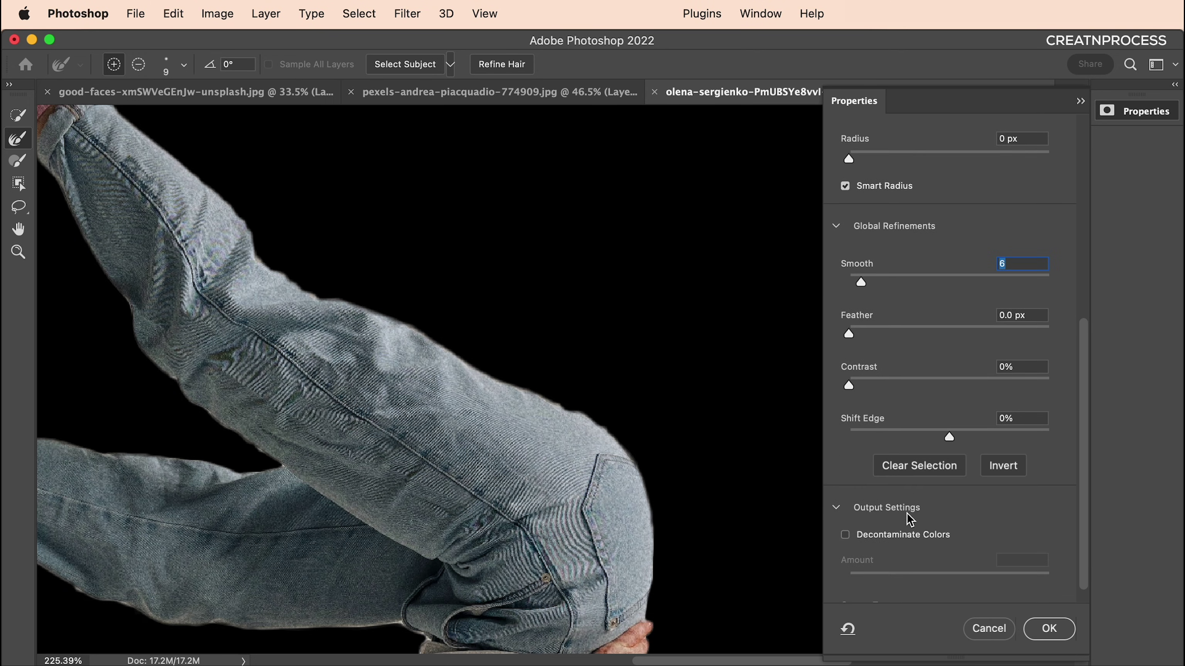
{"action": "left_click", "coordinate": [845, 529]}
{"action": "left_click_drag", "start_coordinate": [421, 473], "coordinate": [579, 107]}
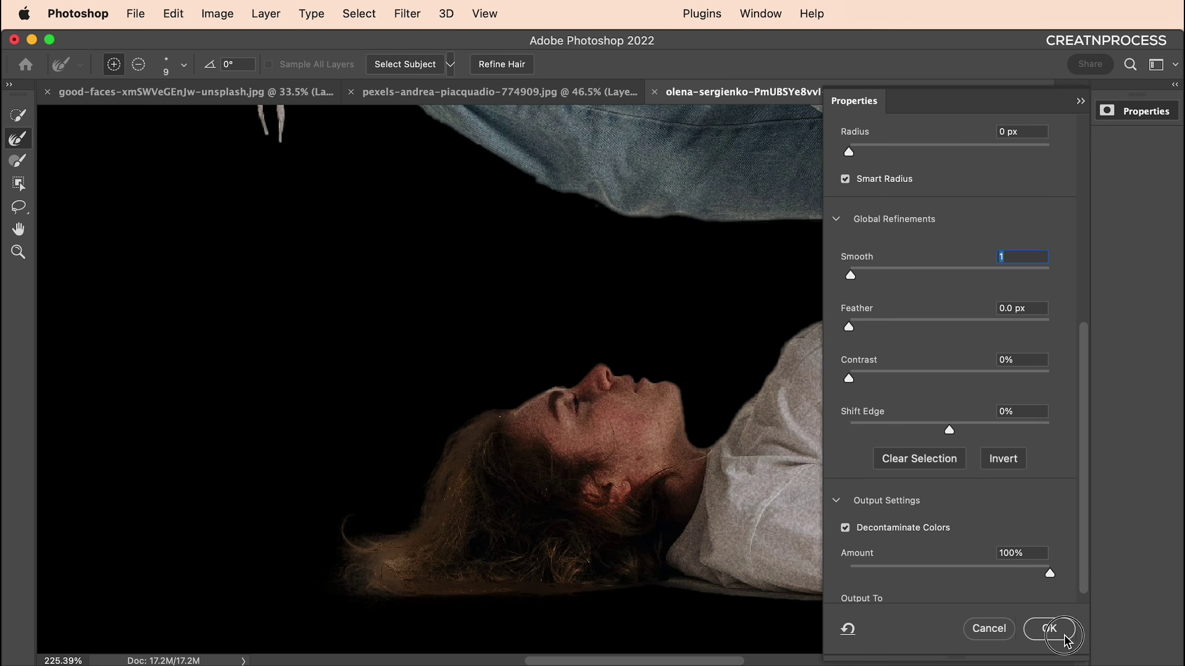
{"action": "left_click", "coordinate": [1049, 628]}
Add a new layer beneath the masked cutout and fill it with the orange-yellow foreground color.
{"action": "scroll", "coordinate": [748, 417], "scroll_direction": "down", "scroll_amount": 5}
{"action": "scroll", "coordinate": [749, 417], "scroll_direction": "up", "scroll_amount": 1}
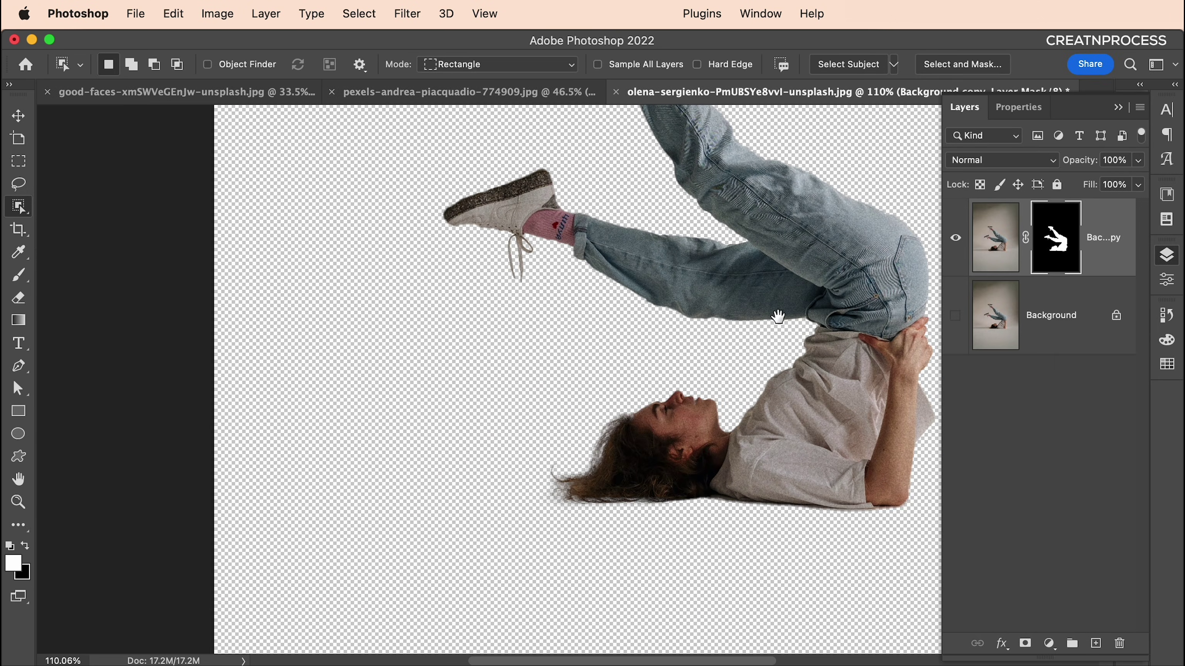
{"action": "left_click_drag", "start_coordinate": [775, 313], "coordinate": [659, 418]}
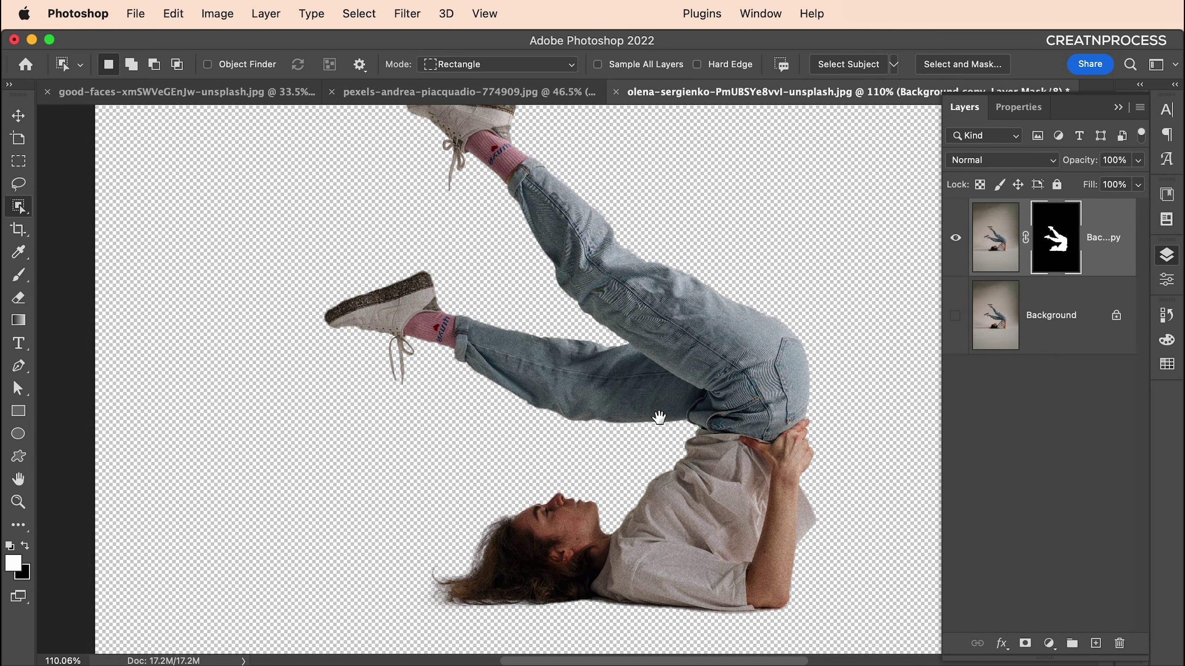
{"action": "left_click", "coordinate": [1096, 643]}
{"action": "left_click_drag", "start_coordinate": [1056, 255], "coordinate": [1068, 336]}
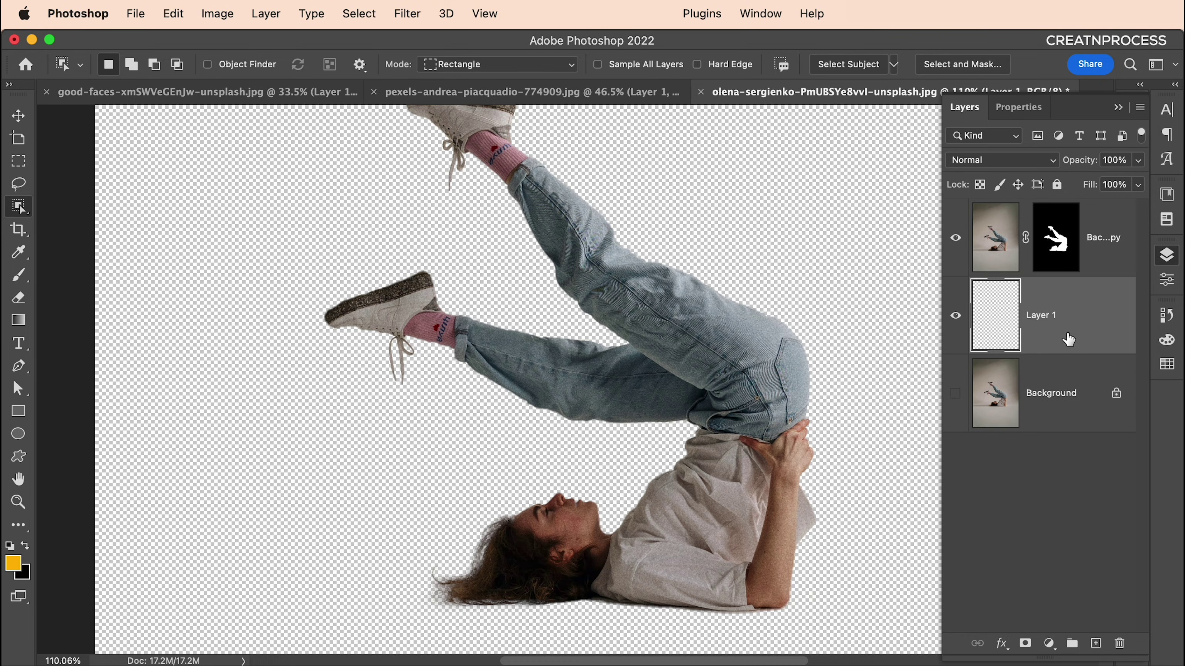
{"action": "key", "text": "alt+BackSpace"}
Examine the cutout's hair, clothing and shoe edges against the solid color background.
{"action": "left_click_drag", "start_coordinate": [679, 353], "coordinate": [565, 233]}
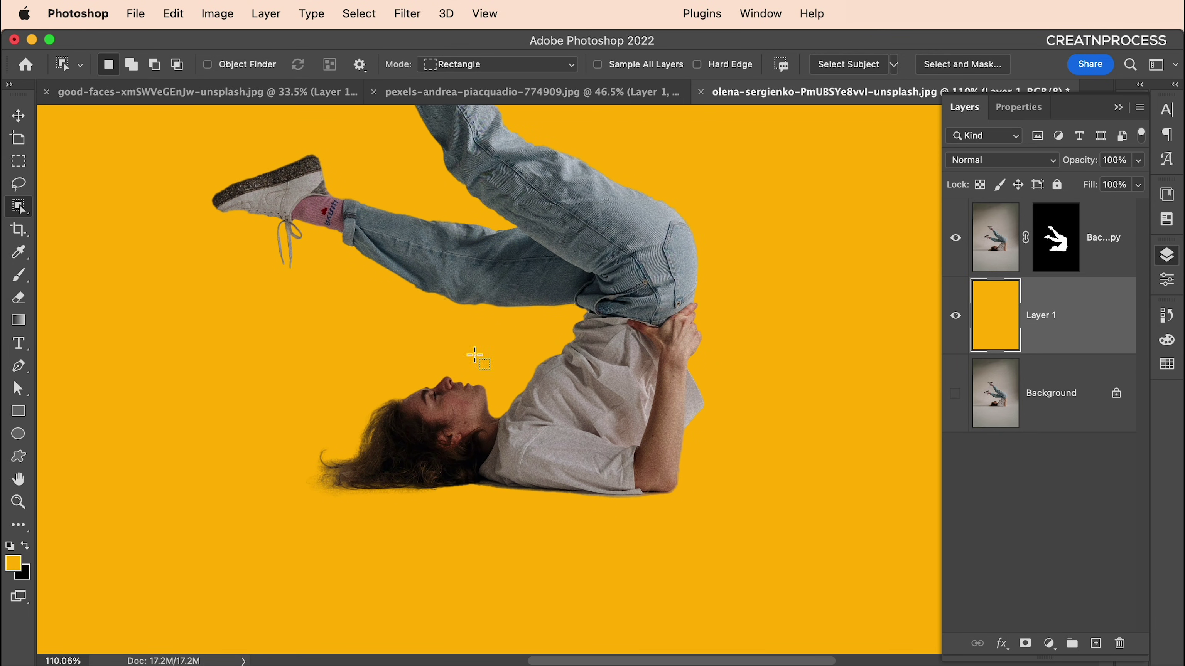
{"action": "scroll", "coordinate": [475, 361], "scroll_direction": "up", "scroll_amount": 4}
{"action": "left_click", "coordinate": [27, 123]}
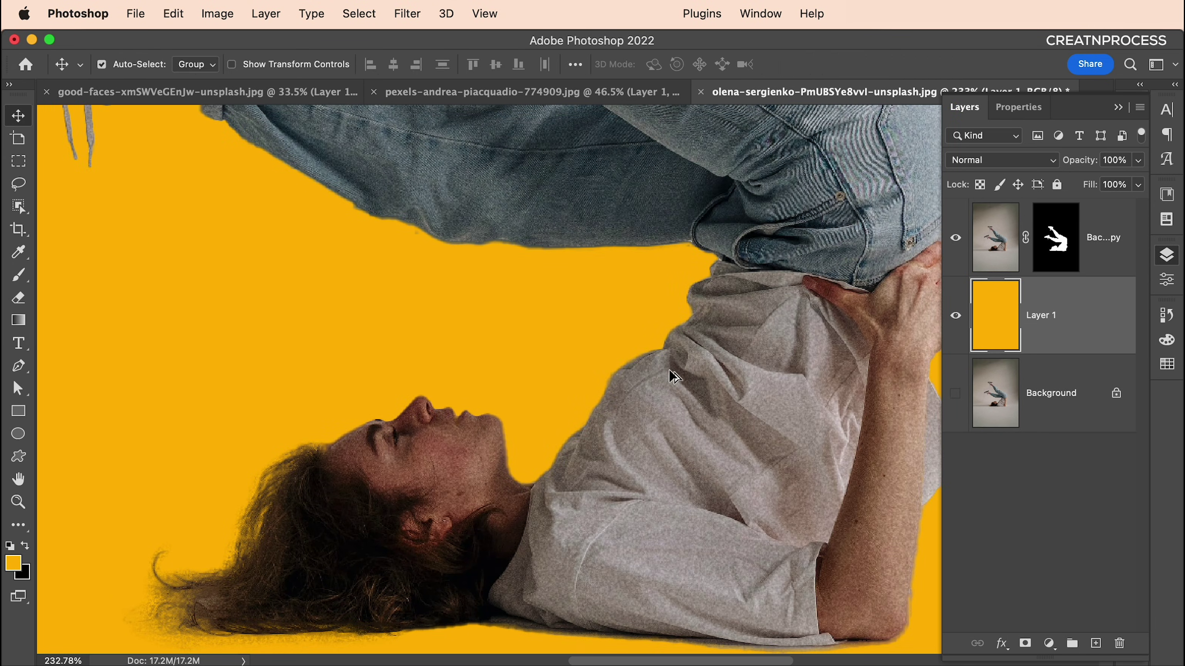
{"action": "scroll", "coordinate": [672, 371], "scroll_direction": "down", "scroll_amount": 4}
{"action": "left_click_drag", "start_coordinate": [705, 311], "coordinate": [612, 597]}
{"action": "left_click_drag", "start_coordinate": [649, 425], "coordinate": [646, 377]}
{"action": "scroll", "coordinate": [649, 390], "scroll_direction": "down", "scroll_amount": 3}
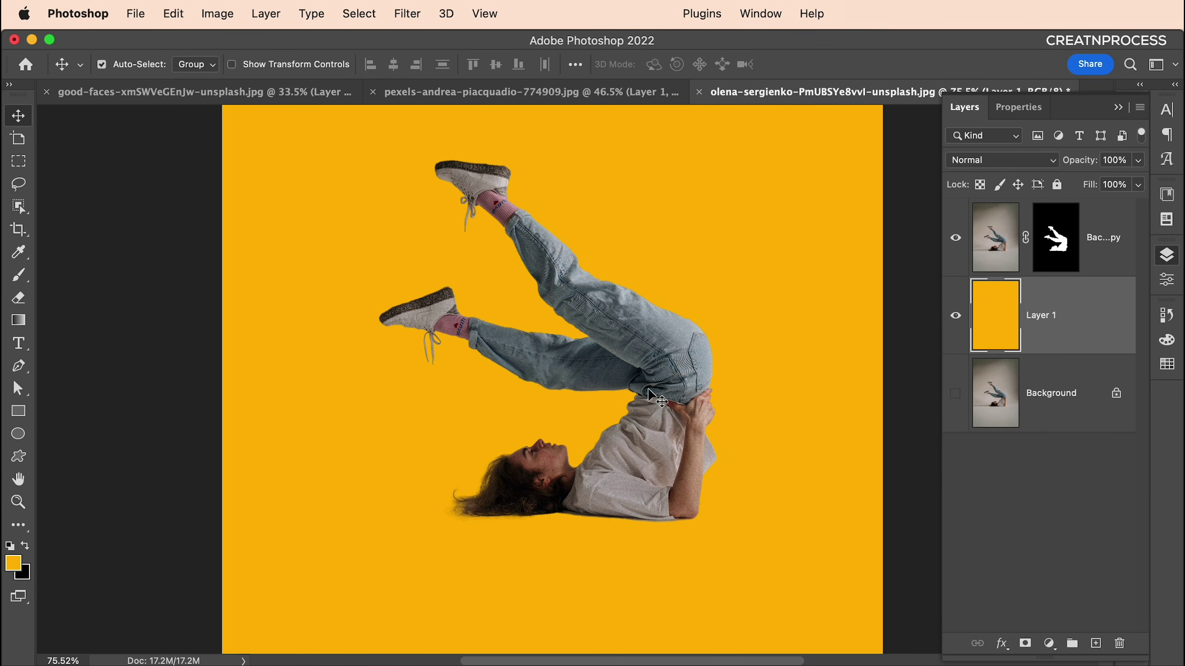